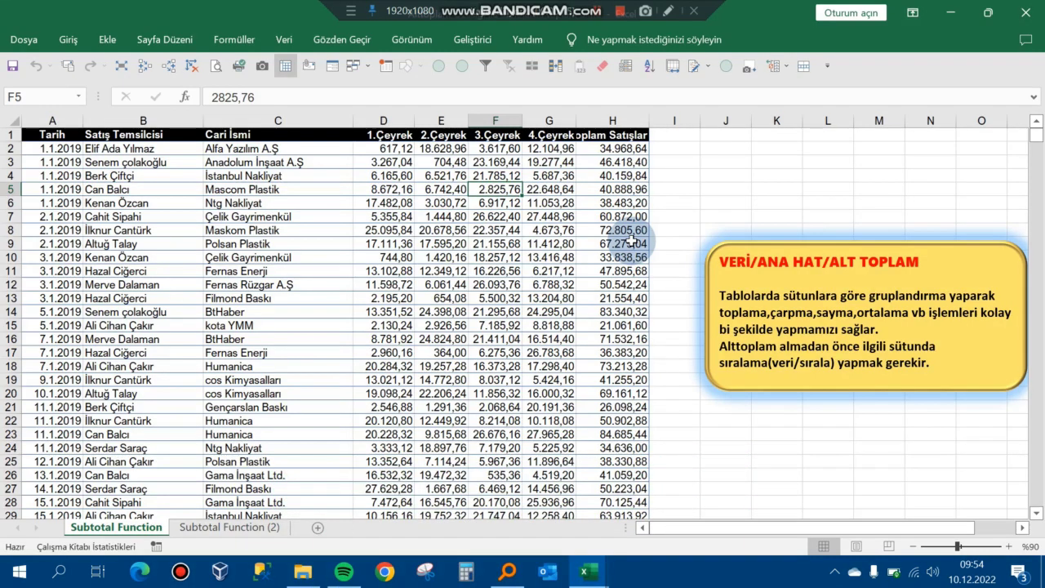
- Start an =ALT subtotal formula in an empty cell beside the table, then cancel it
{"action": "key", "text": "Right"}
{"action": "key", "text": "Right"}
{"action": "key", "text": "Right"}
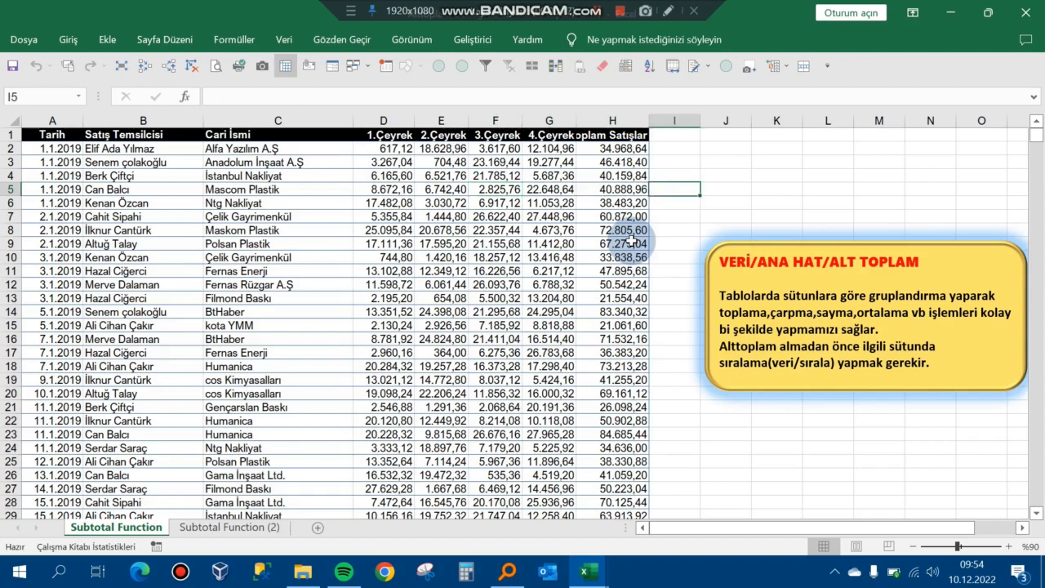
{"action": "key", "text": "Right"}
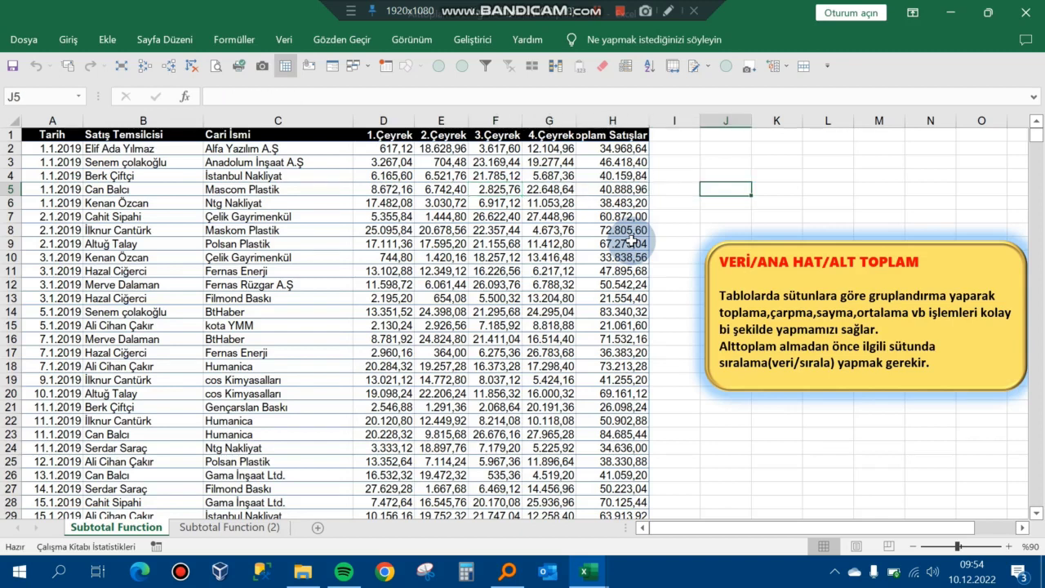
{"action": "type", "text": "=alt"}
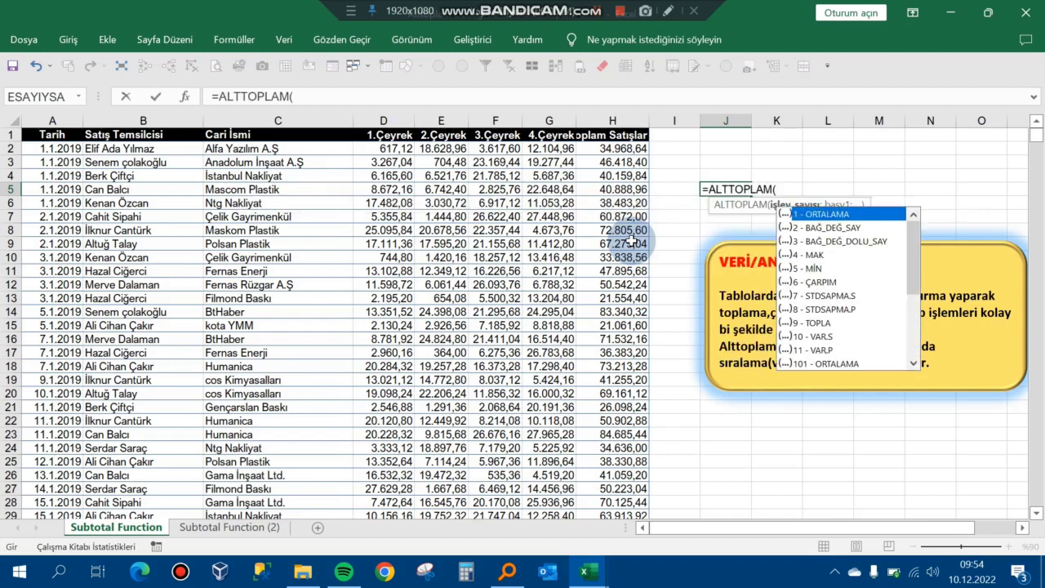
{"action": "key", "text": "Escape"}
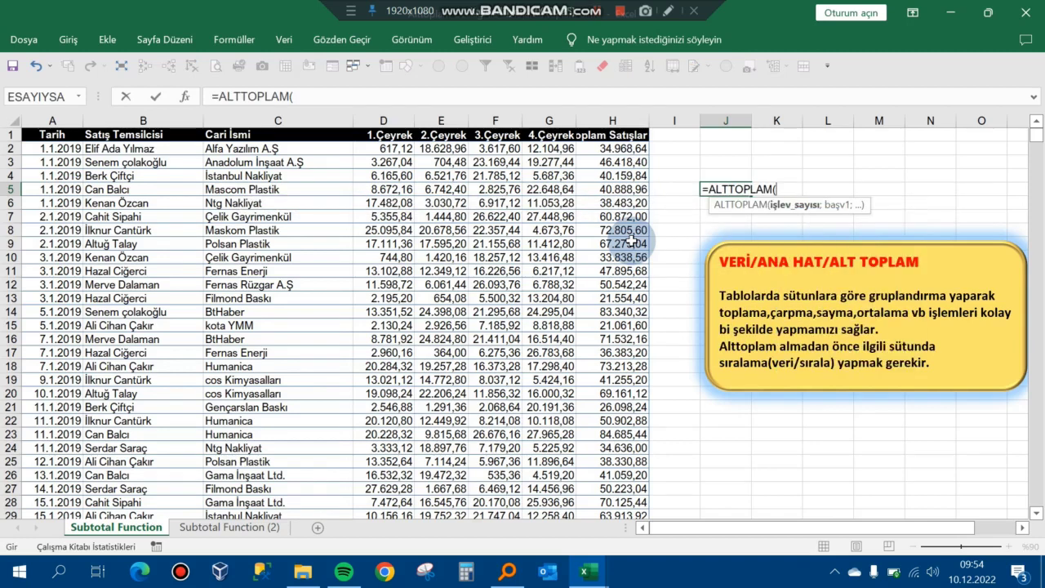
{"action": "key", "text": "Escape"}
- Inspect the quarterly sales values in rows 5 and 10
{"action": "key", "text": "Left"}
{"action": "key", "text": "Left"}
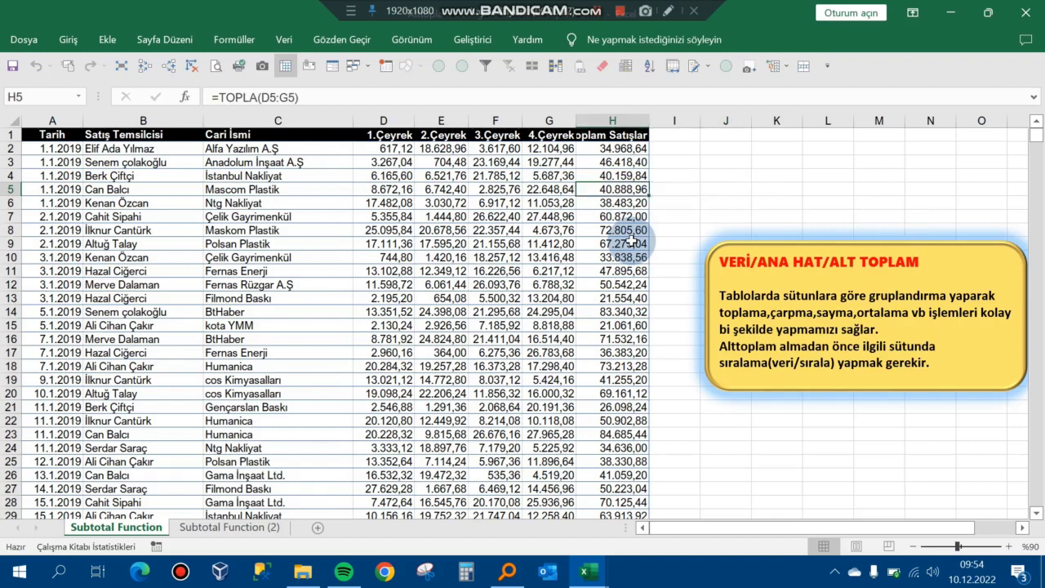
{"action": "key", "text": "Left"}
{"action": "key", "text": "Left"}
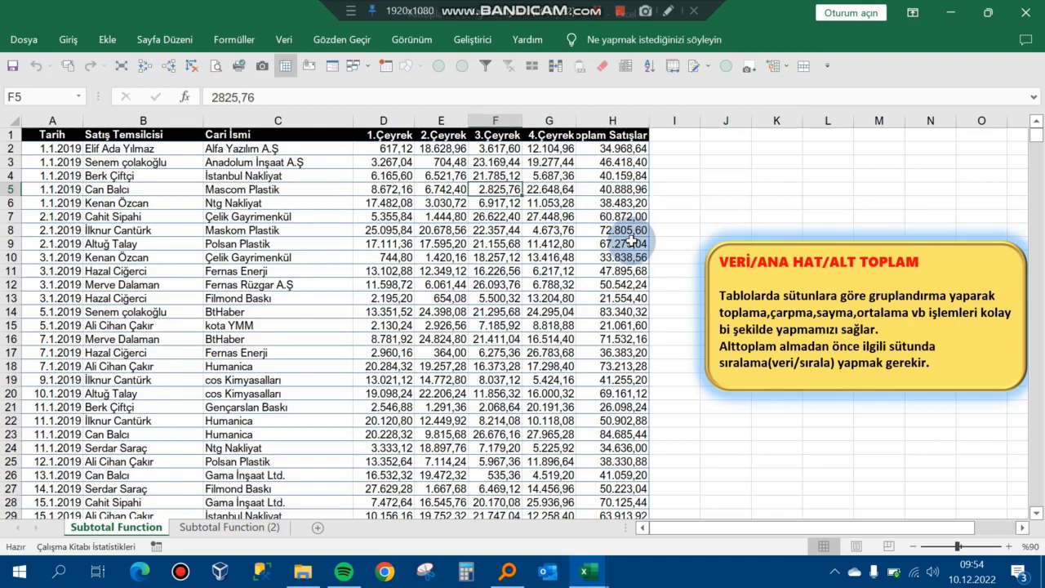
{"action": "key", "text": "Left"}
{"action": "key", "text": "Left"}
{"action": "key", "text": "Right"}
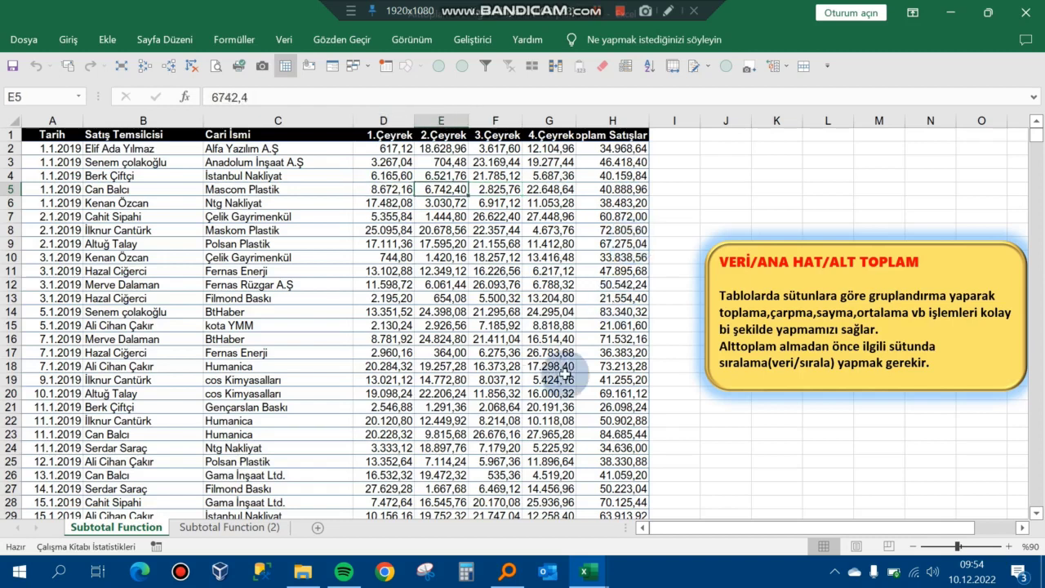
{"action": "left_click", "coordinate": [376, 257]}
{"action": "key", "text": "Left"}
{"action": "key", "text": "Left"}
{"action": "key", "text": "Left"}
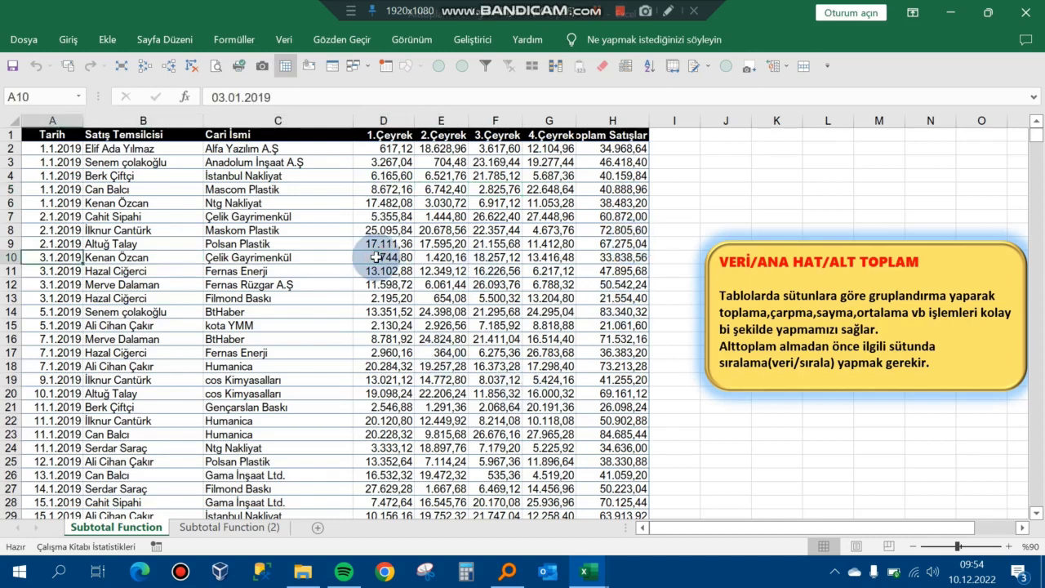
{"action": "key", "text": "Right"}
{"action": "key", "text": "Right"}
- Check row 4's quarterly figures, then widen column H to show the full Toplam Satışlar header
{"action": "key", "text": "Right"}
{"action": "key", "text": "Right"}
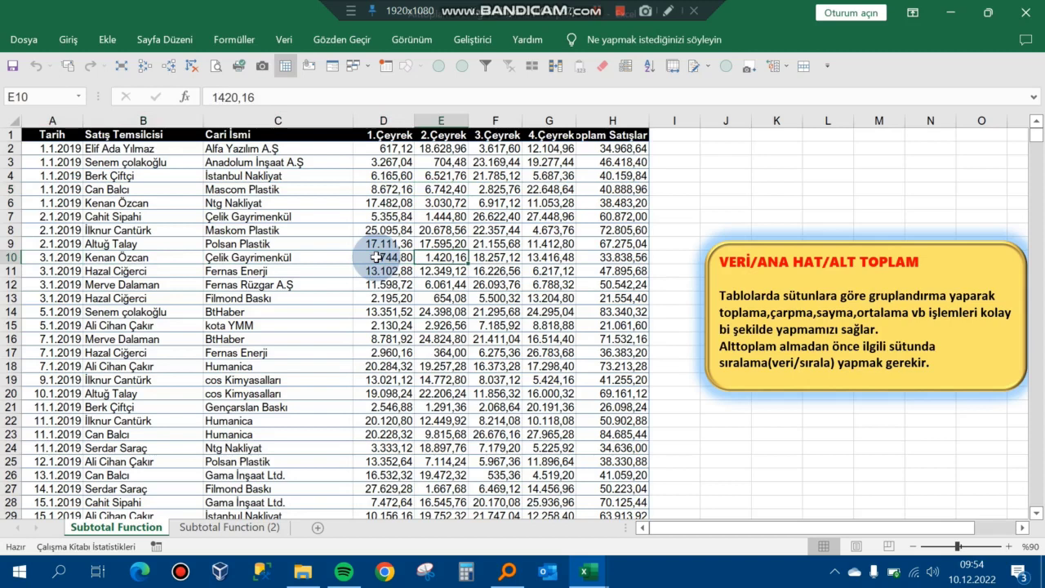
{"action": "key", "text": "Left"}
{"action": "key", "text": "Left"}
{"action": "key", "text": "Left"}
{"action": "key", "text": "Up"}
{"action": "key", "text": "Up"}
{"action": "key", "text": "Up"}
{"action": "key", "text": "Up"}
{"action": "key", "text": "Up"}
{"action": "key", "text": "Up"}
{"action": "key", "text": "Right"}
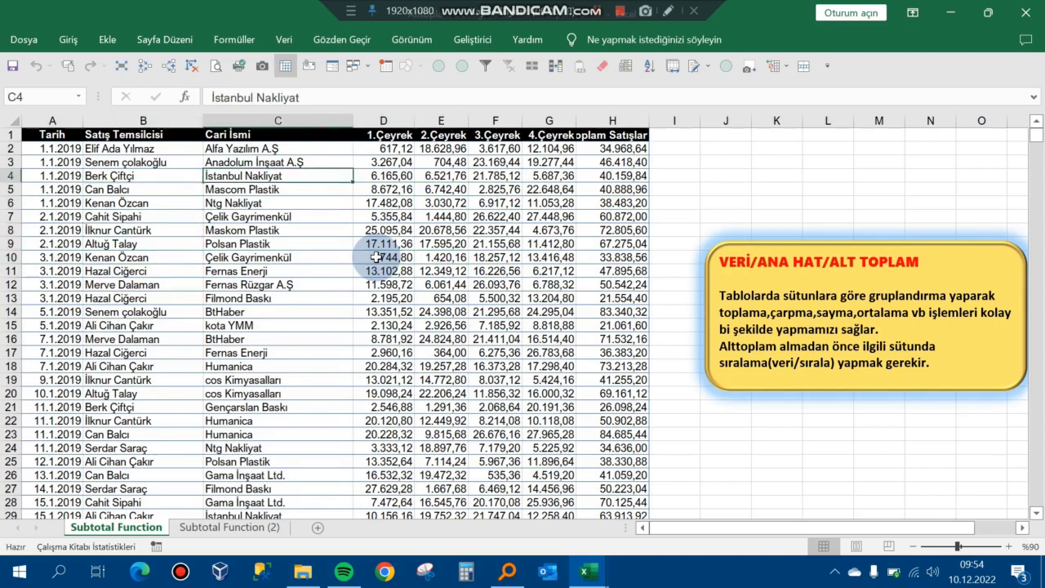
{"action": "key", "text": "Right"}
{"action": "key", "text": "Right"}
{"action": "key", "text": "Right"}
{"action": "key", "text": "Right"}
{"action": "key", "text": "Right"}
{"action": "key", "text": "Left"}
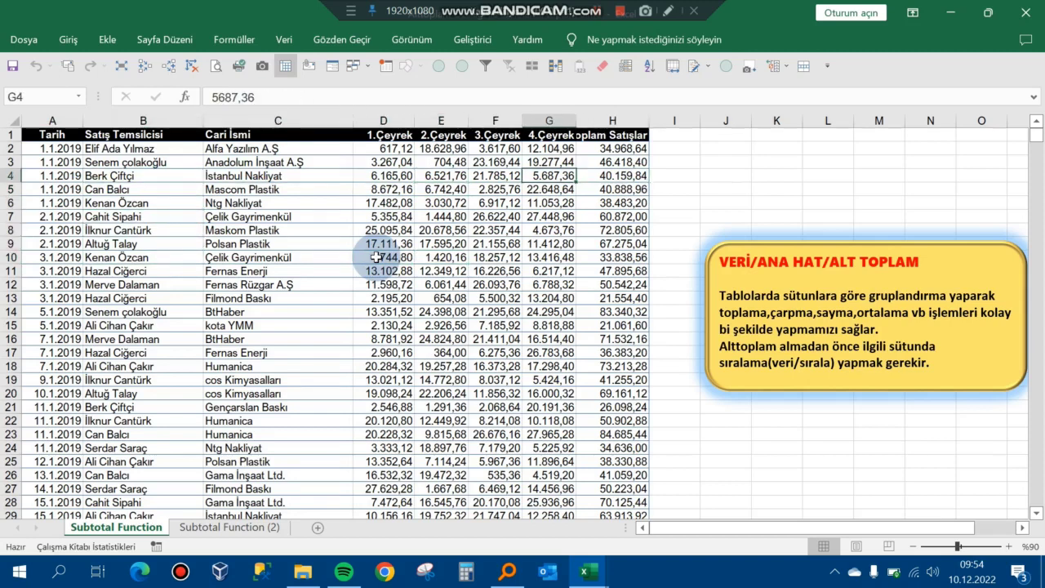
{"action": "key", "text": "Left"}
{"action": "key", "text": "Left"}
{"action": "key", "text": "Right"}
{"action": "key", "text": "Right"}
{"action": "key", "text": "Right"}
{"action": "key", "text": "Up"}
{"action": "key", "text": "Up"}
{"action": "key", "text": "Up"}
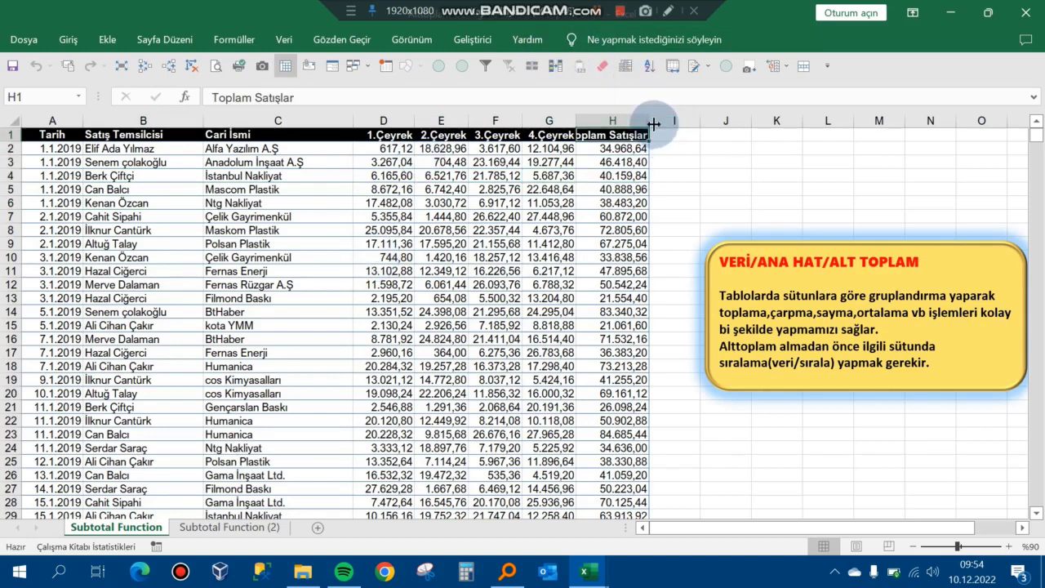
{"action": "left_click_drag", "start_coordinate": [653, 122], "coordinate": [674, 122]}
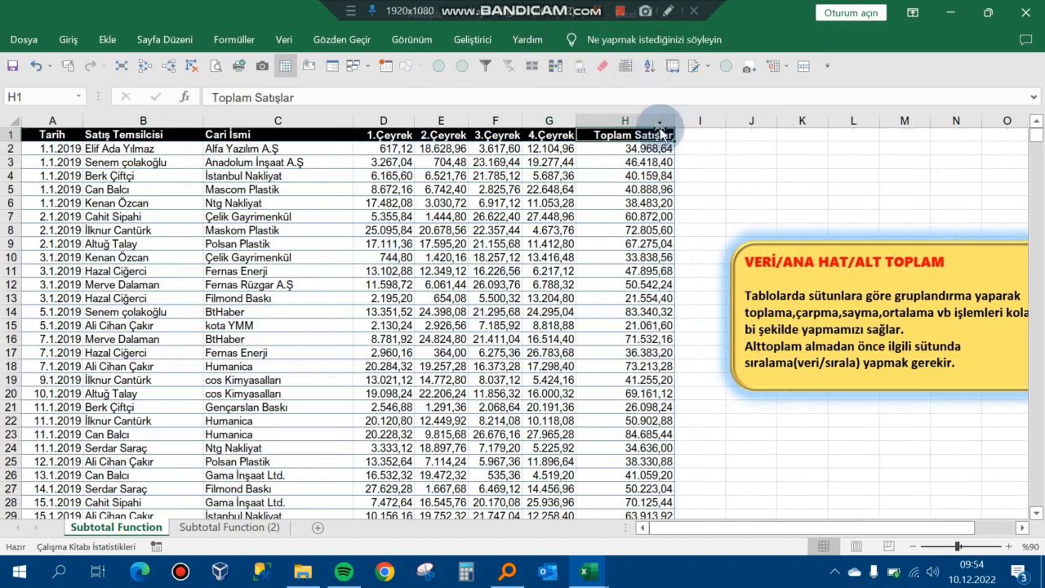
- Review the sales rep and date cells down column A to row 14
{"action": "left_click", "coordinate": [276, 185]}
{"action": "key", "text": "Left"}
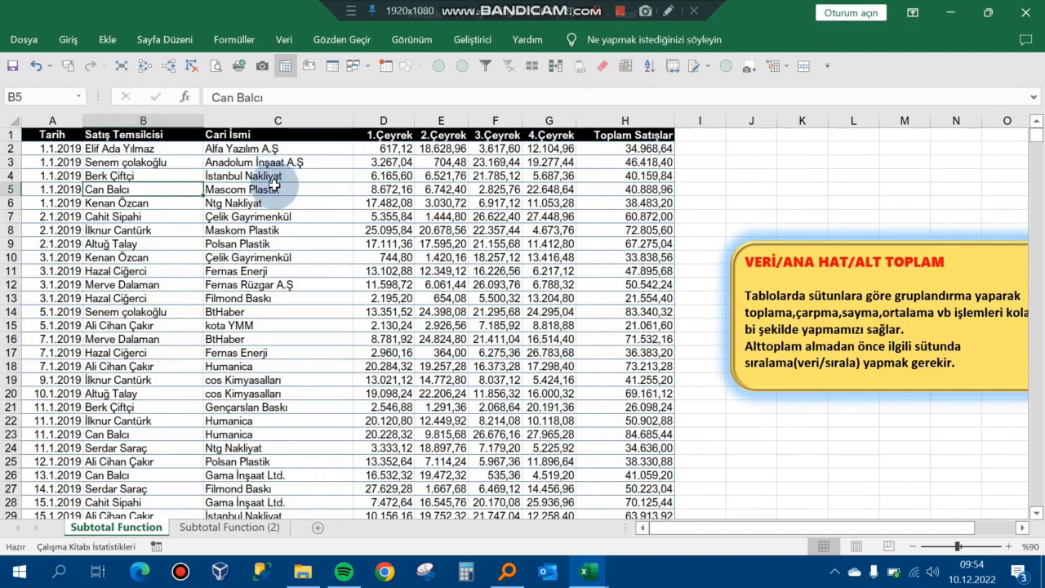
{"action": "key", "text": "Right"}
{"action": "key", "text": "Left"}
{"action": "key", "text": "Left"}
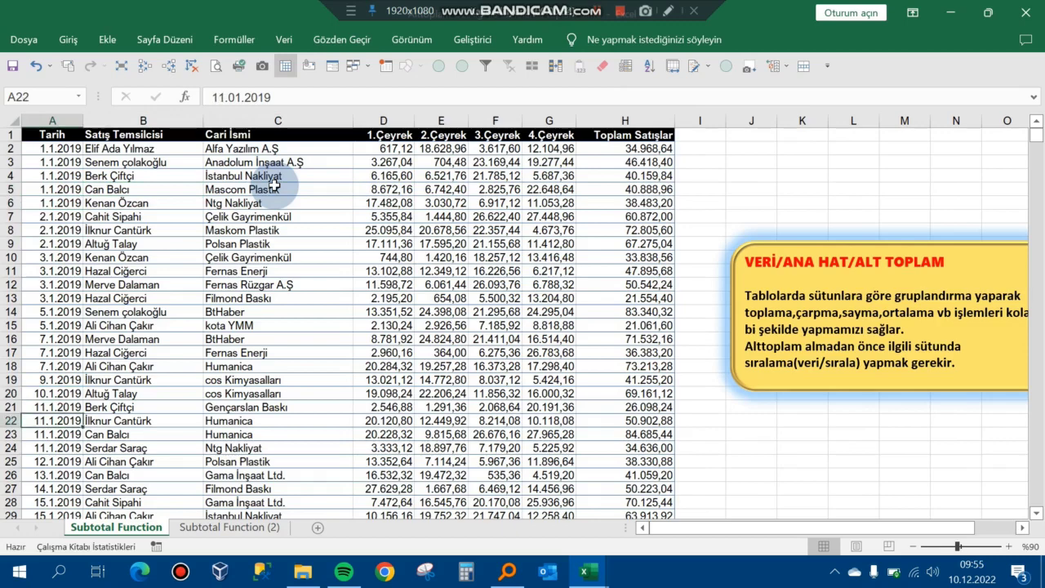
{"action": "key", "text": "Down"}
{"action": "key", "text": "Down"}
{"action": "key", "text": "Down"}
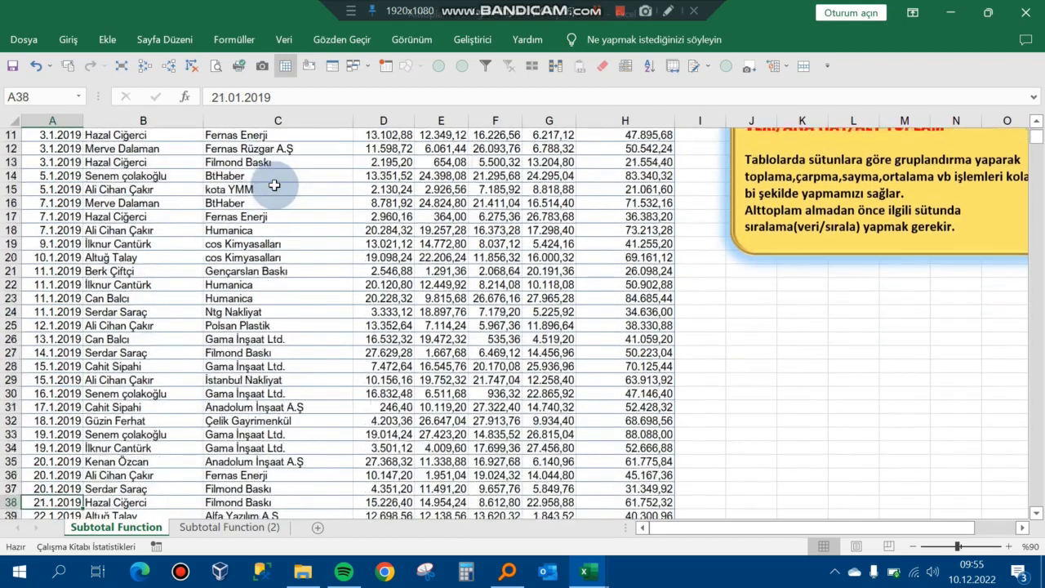
{"action": "key", "text": "Down"}
{"action": "key", "text": "Up"}
{"action": "key", "text": "Up"}
{"action": "key", "text": "Up"}
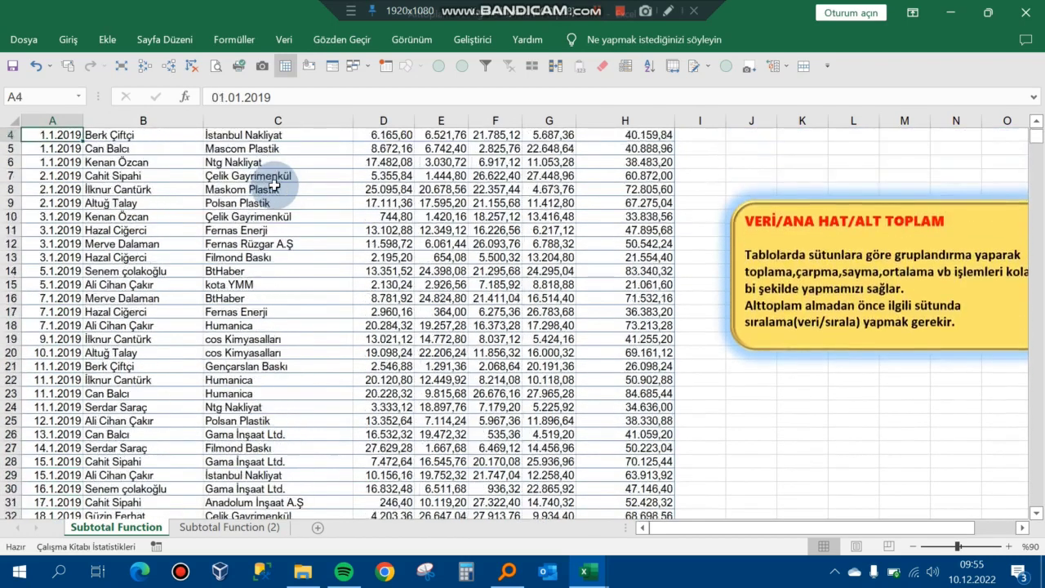
{"action": "key", "text": "Up"}
{"action": "key", "text": "Down"}
{"action": "key", "text": "Down"}
{"action": "key", "text": "Down"}
{"action": "key", "text": "Right"}
{"action": "key", "text": "Right"}
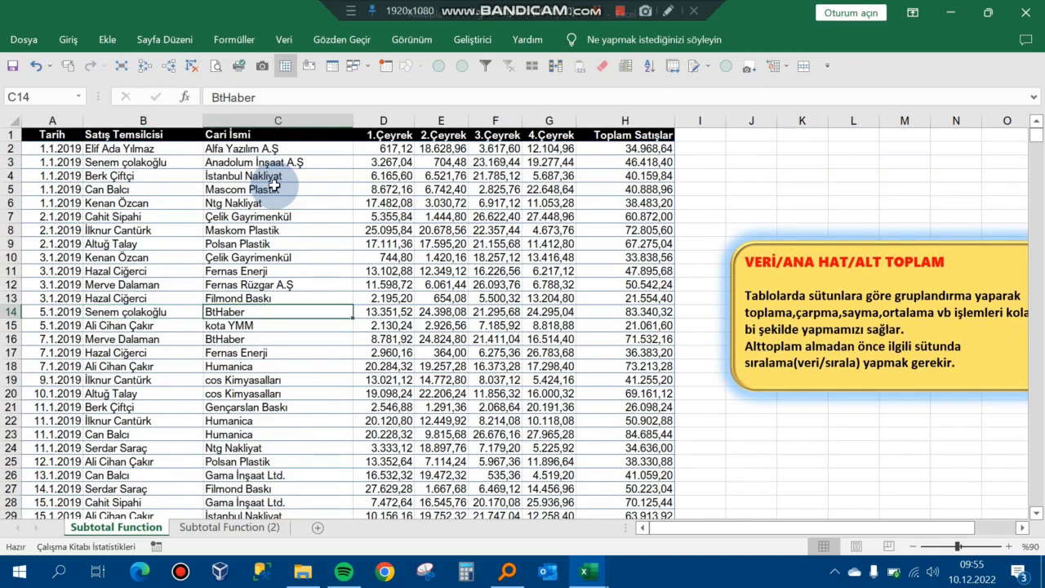
{"action": "key", "text": "Right"}
{"action": "key", "text": "Left"}
{"action": "key", "text": "Left"}
{"action": "key", "text": "Left"}
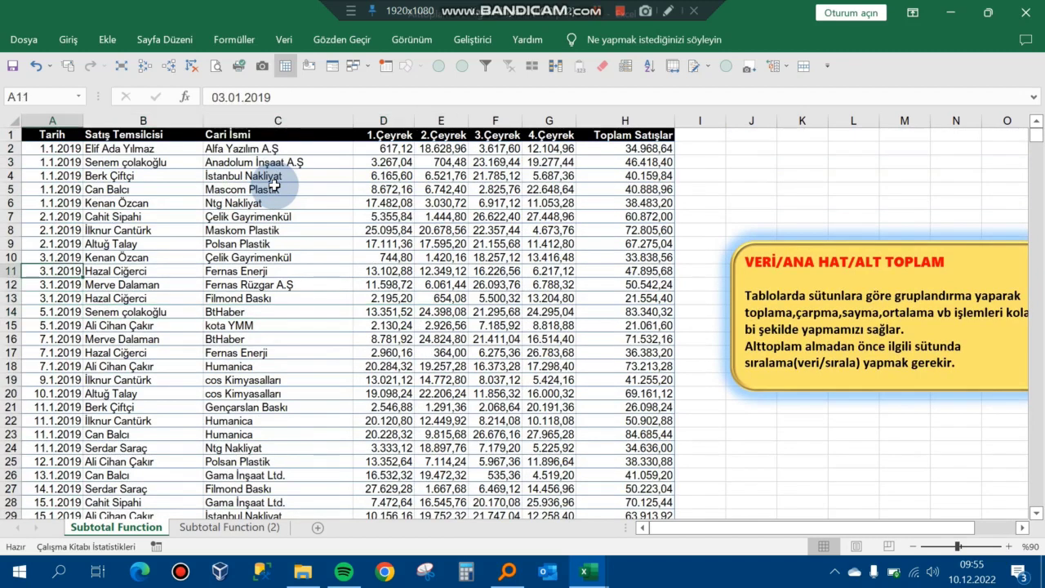
- Select the first Toplam Satışlar totals, then reduce the selection to one cell
{"action": "key", "text": "Up"}
{"action": "key", "text": "Right"}
{"action": "key", "text": "Right"}
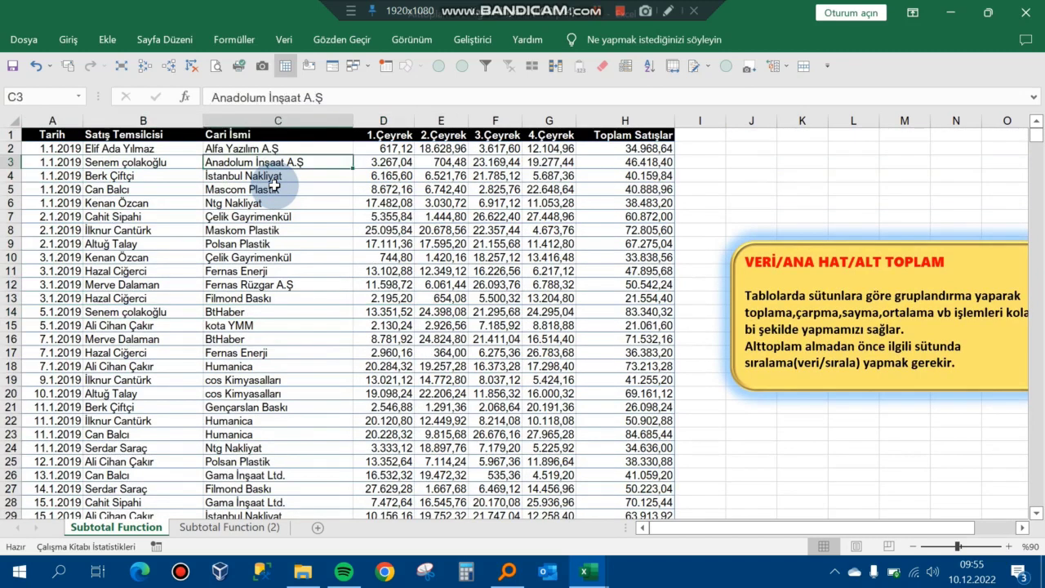
{"action": "key", "text": "Right"}
{"action": "key", "text": "Right"}
{"action": "key", "text": "Right"}
{"action": "key", "text": "Right"}
{"action": "key", "text": "Up"}
{"action": "key", "text": "shift+Down"}
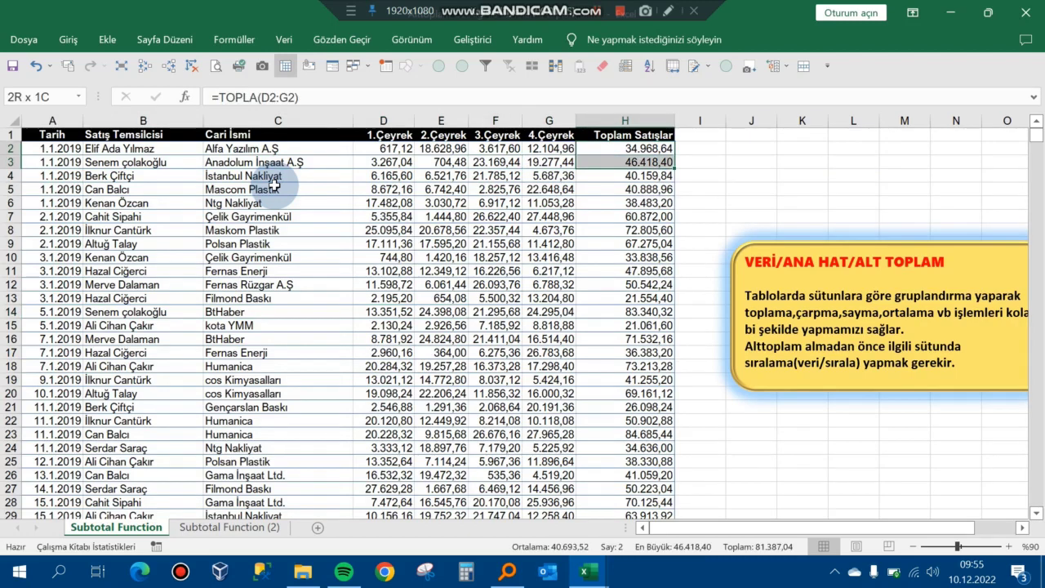
{"action": "key", "text": "shift+Down"}
{"action": "key", "text": "shift+Down"}
{"action": "key", "text": "shift+Down"}
{"action": "key", "text": "shift+Down"}
{"action": "key", "text": "shift+Down"}
{"action": "key", "text": "shift+Down"}
{"action": "key", "text": "shift+Down"}
{"action": "key", "text": "shift+Down"}
{"action": "key", "text": "shift+Down"}
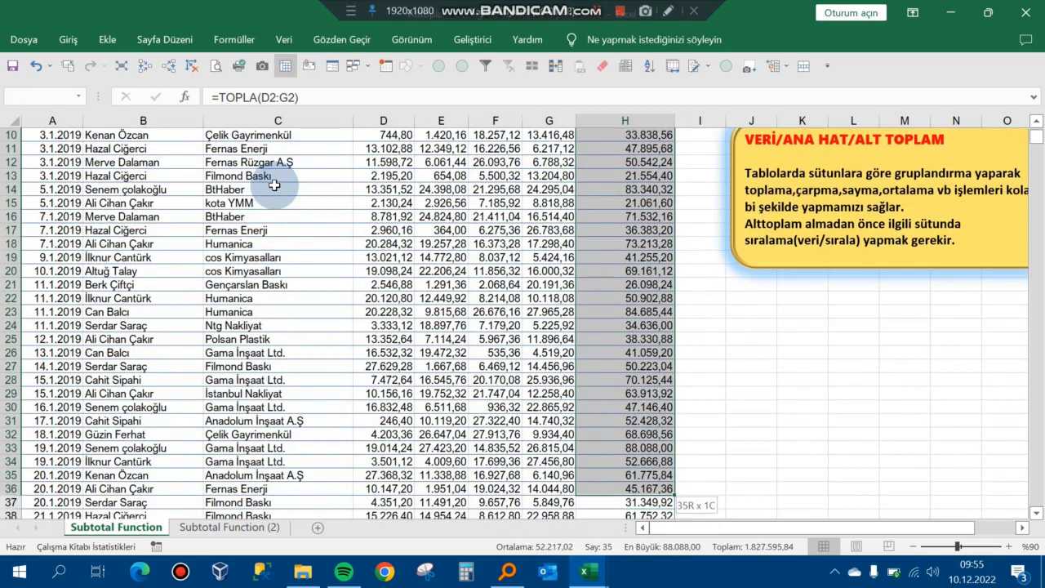
{"action": "key", "text": "shift+Up"}
{"action": "key", "text": "shift+Up"}
{"action": "key", "text": "shift+Up"}
{"action": "key", "text": "shift+Up"}
{"action": "key", "text": "shift+Up"}
{"action": "key", "text": "shift+Up"}
{"action": "key", "text": "shift+Up"}
{"action": "key", "text": "shift+Up"}
{"action": "key", "text": "Left"}
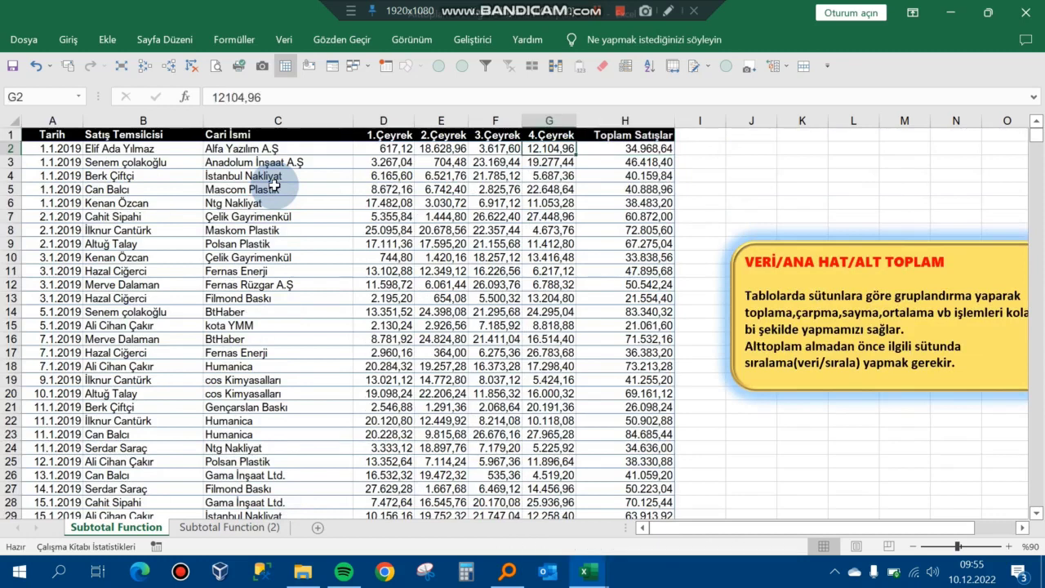
- Select several Toplam Satışlar values from row 6, then clear the selection with a table cell
{"action": "key", "text": "Left"}
{"action": "key", "text": "Home"}
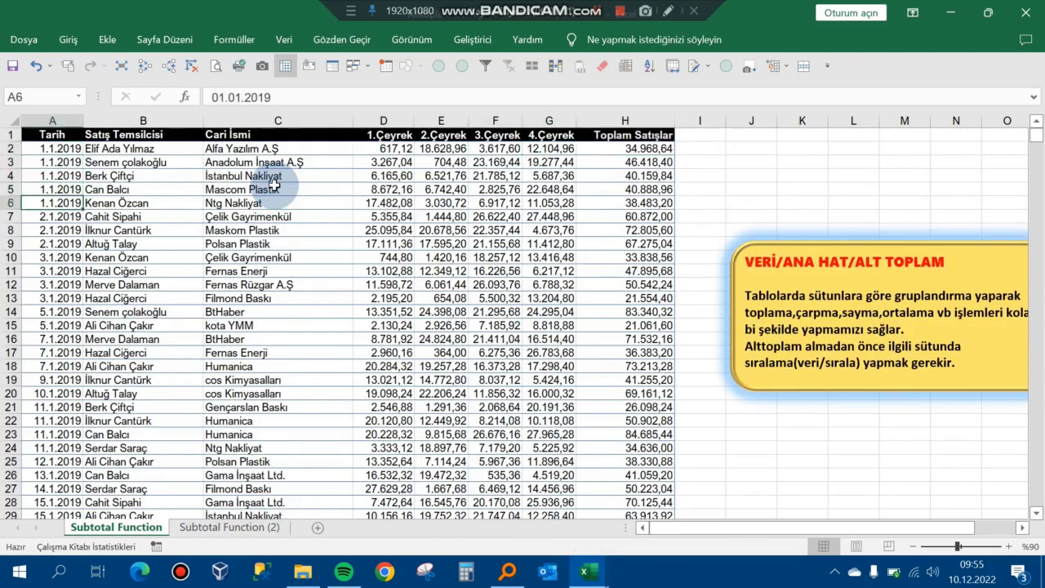
{"action": "key", "text": "Right"}
{"action": "key", "text": "Right"}
{"action": "key", "text": "Right"}
{"action": "key", "text": "Right"}
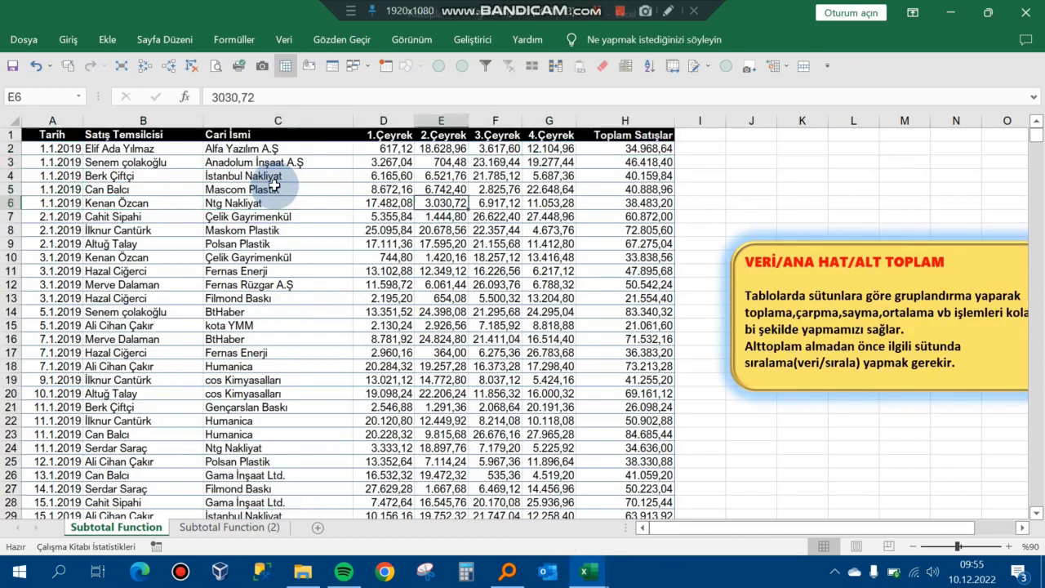
{"action": "key", "text": "Right"}
{"action": "key", "text": "Right"}
{"action": "key", "text": "Right"}
{"action": "key", "text": "shift+Up"}
{"action": "key", "text": "shift+Up"}
{"action": "key", "text": "shift+Up"}
{"action": "key", "text": "shift+Up"}
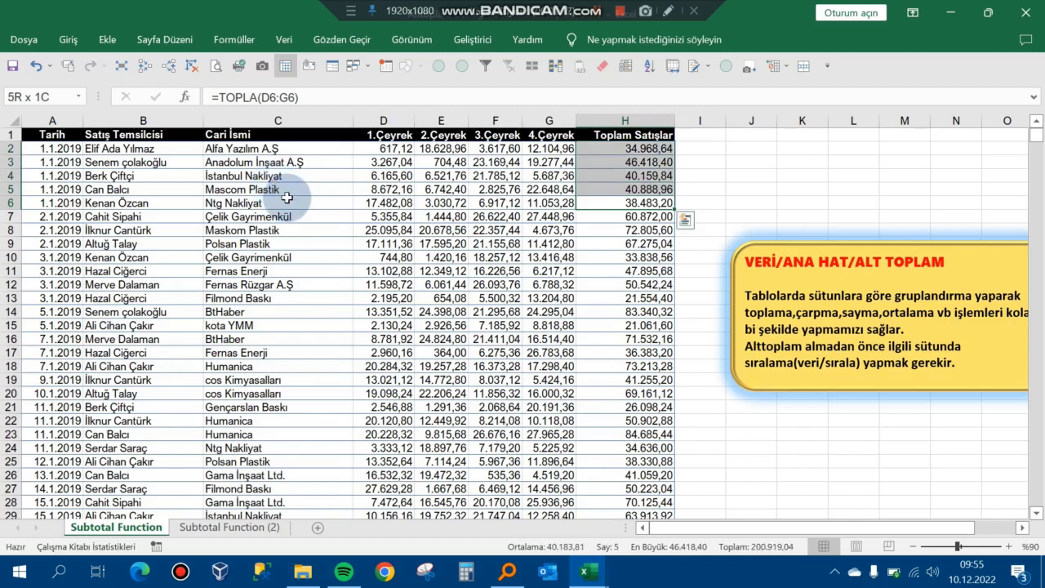
{"action": "left_click", "coordinate": [357, 325]}
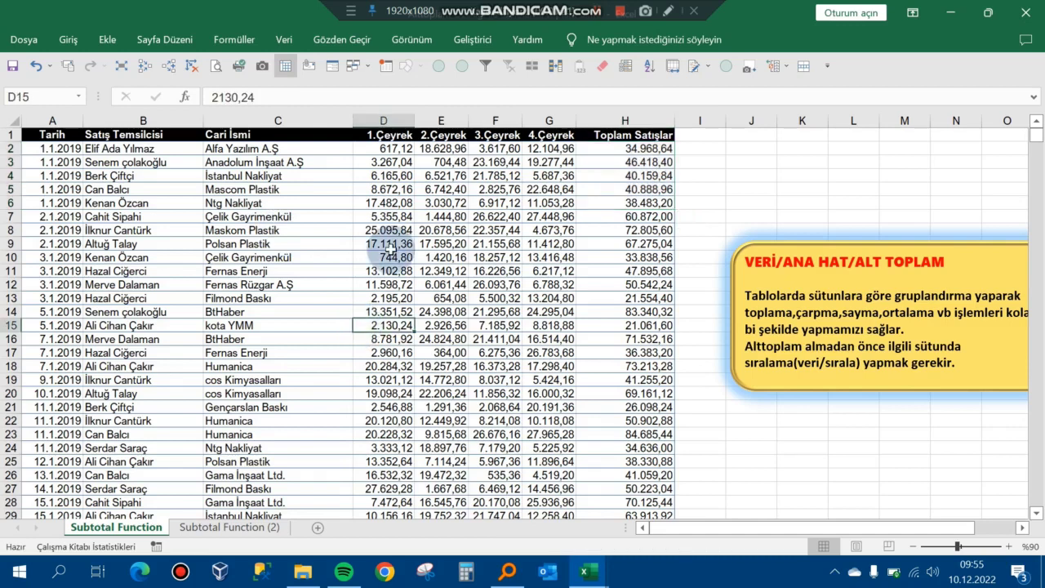
- Enable header filter dropdowns and filter the Tarih column to 2019 dates
{"action": "left_click", "coordinate": [487, 74]}
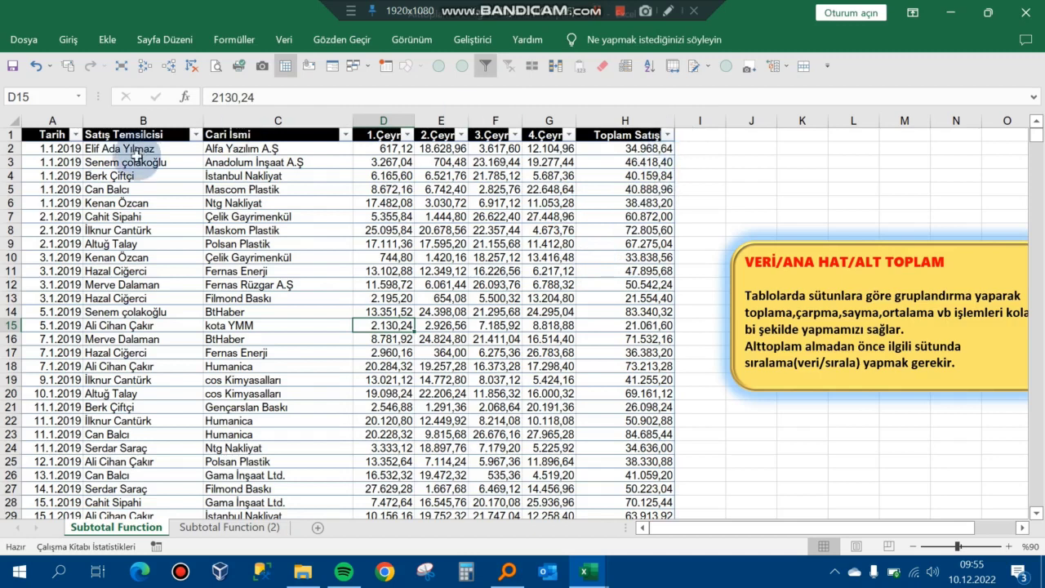
{"action": "left_click", "coordinate": [75, 136]}
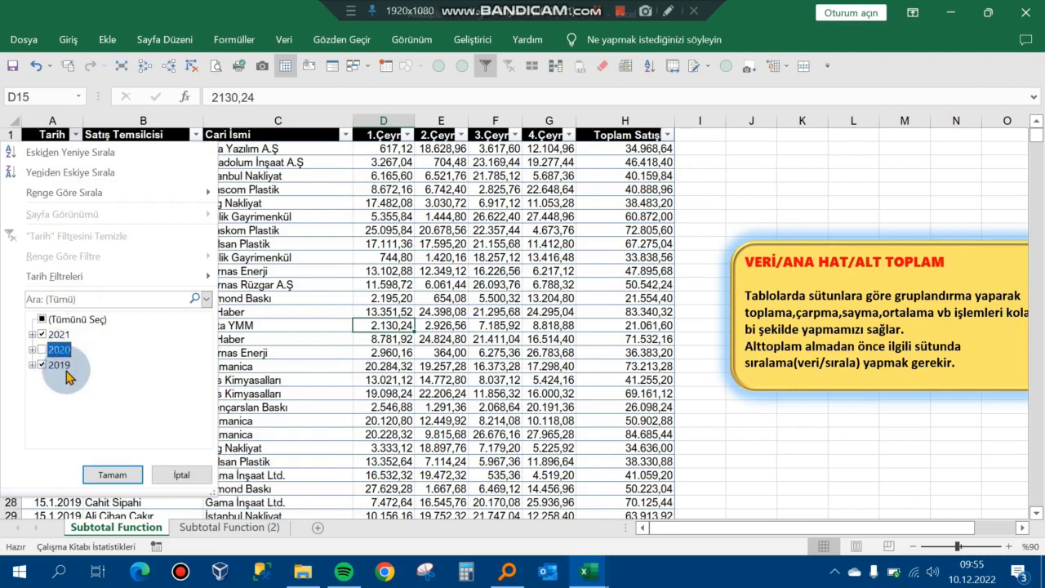
{"action": "left_click", "coordinate": [109, 476]}
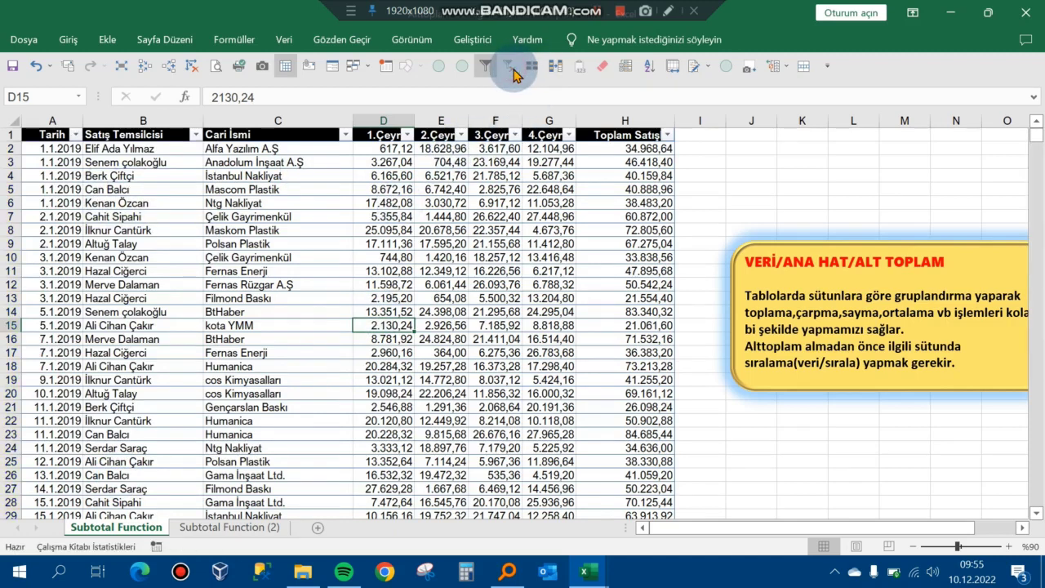
- Clear the Tarih filter so all 1800 records show, and dismiss the CCleaner pop-up
{"action": "left_click", "coordinate": [378, 204]}
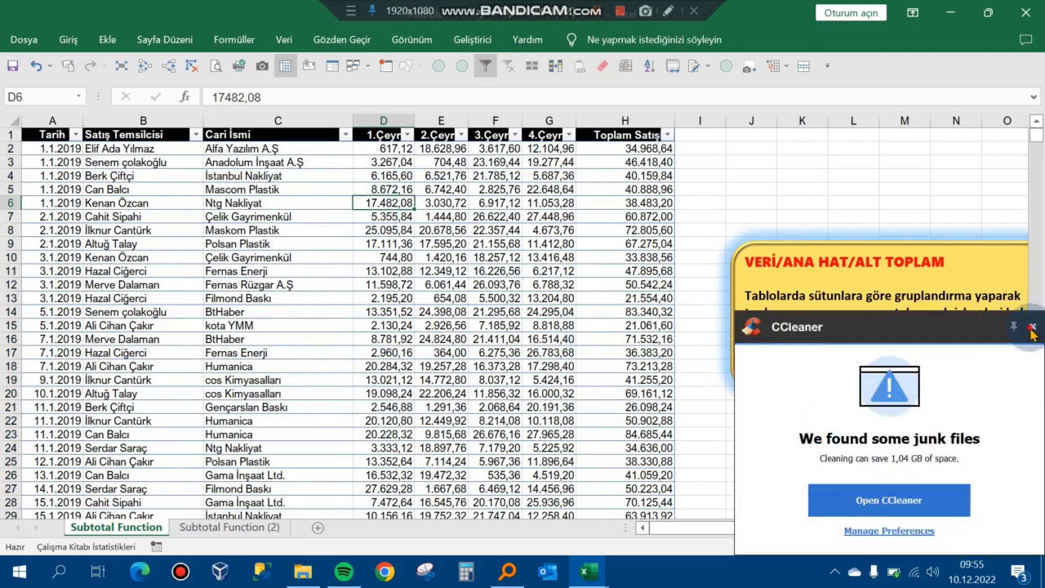
{"action": "left_click", "coordinate": [1032, 328]}
{"action": "left_click_drag", "start_coordinate": [896, 539], "coordinate": [929, 535]}
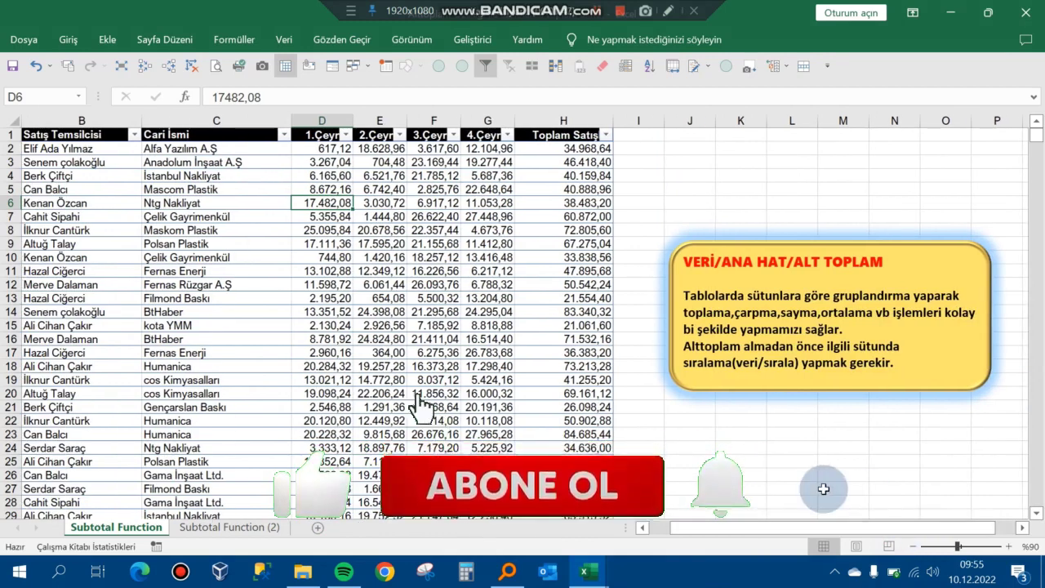
- Glance at the Veri commands, then go back and pick cells in the sales table
{"action": "left_click", "coordinate": [282, 42]}
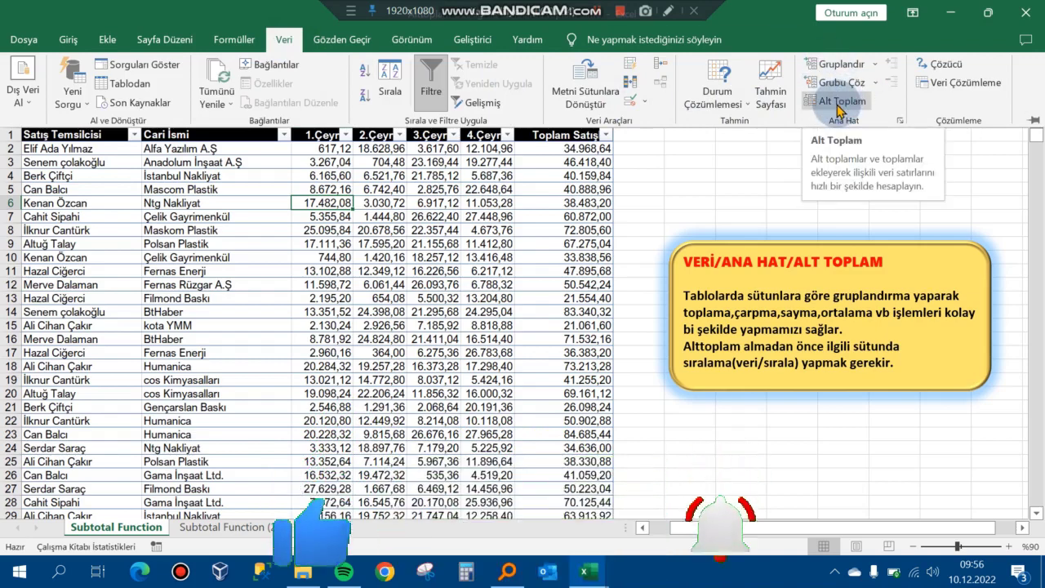
{"action": "left_click", "coordinate": [605, 244]}
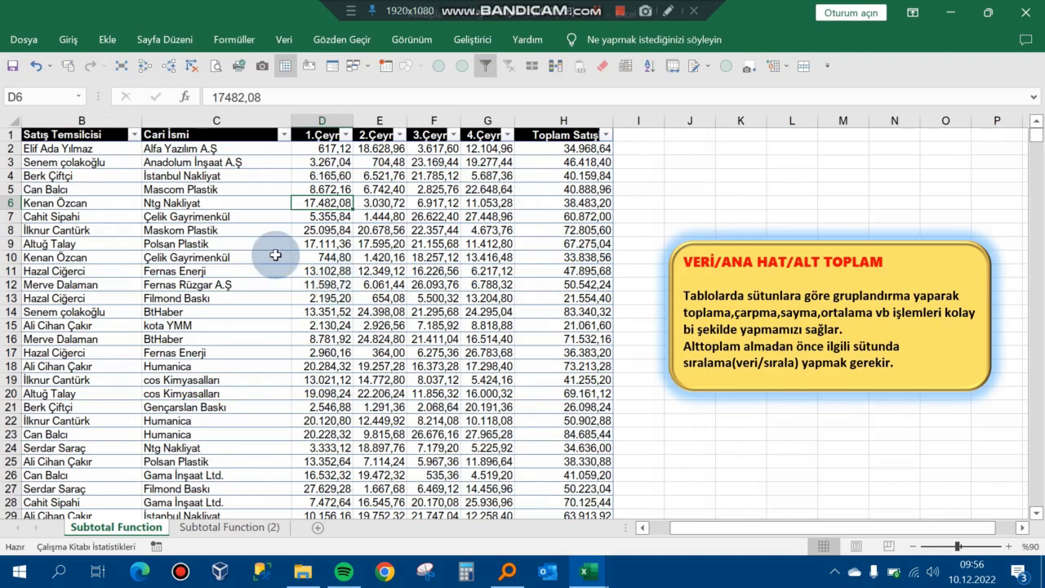
{"action": "left_click", "coordinate": [219, 238]}
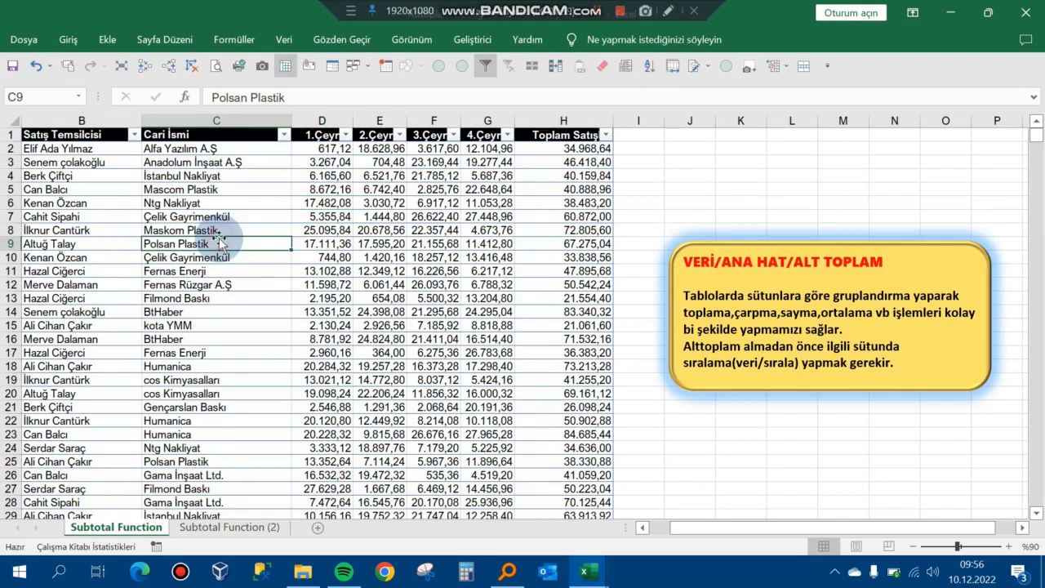
{"action": "left_click", "coordinate": [399, 298]}
{"action": "left_click", "coordinate": [578, 406]}
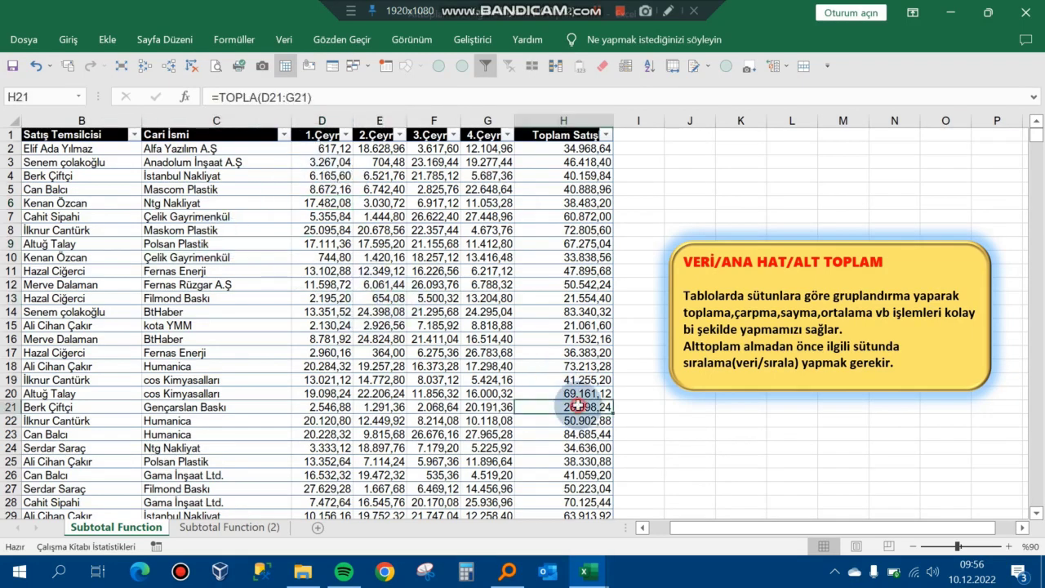
{"action": "left_click", "coordinate": [437, 255]}
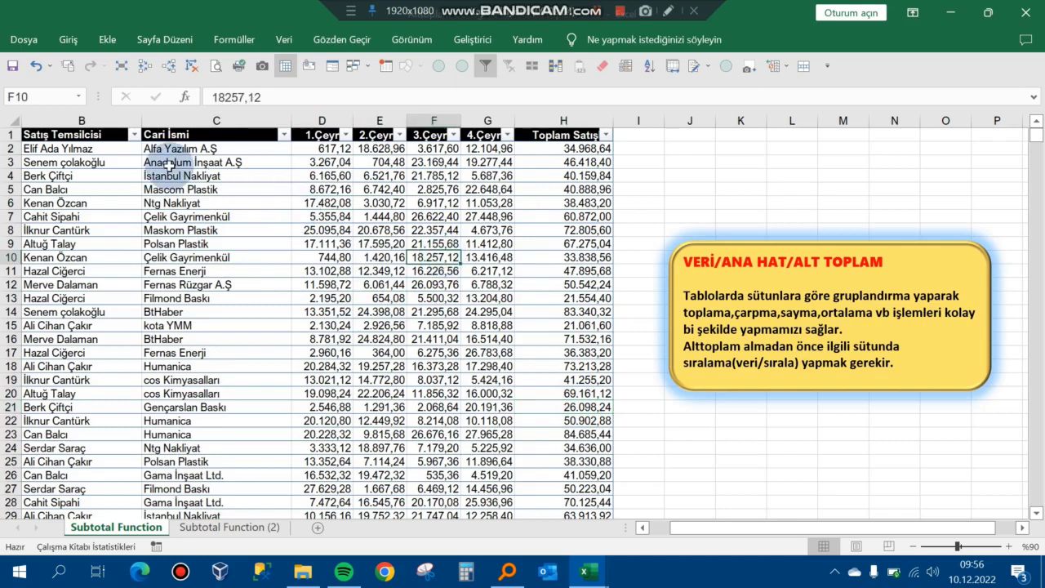
- Scroll back to reveal the Tarih column and bring up the Veri data commands
{"action": "left_click", "coordinate": [126, 216]}
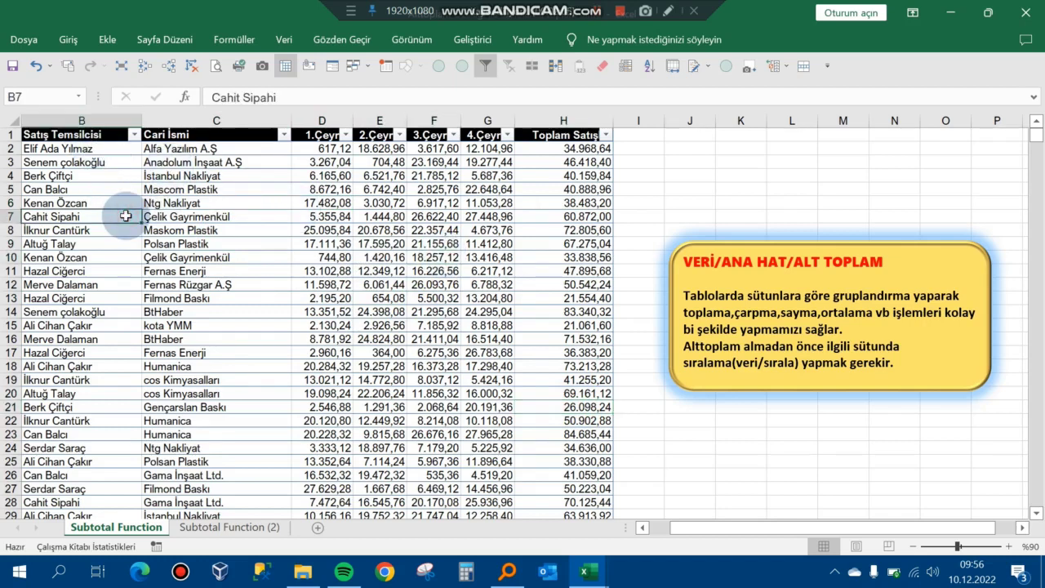
{"action": "key", "text": "Up"}
{"action": "key", "text": "Up"}
{"action": "key", "text": "Up"}
{"action": "key", "text": "Up"}
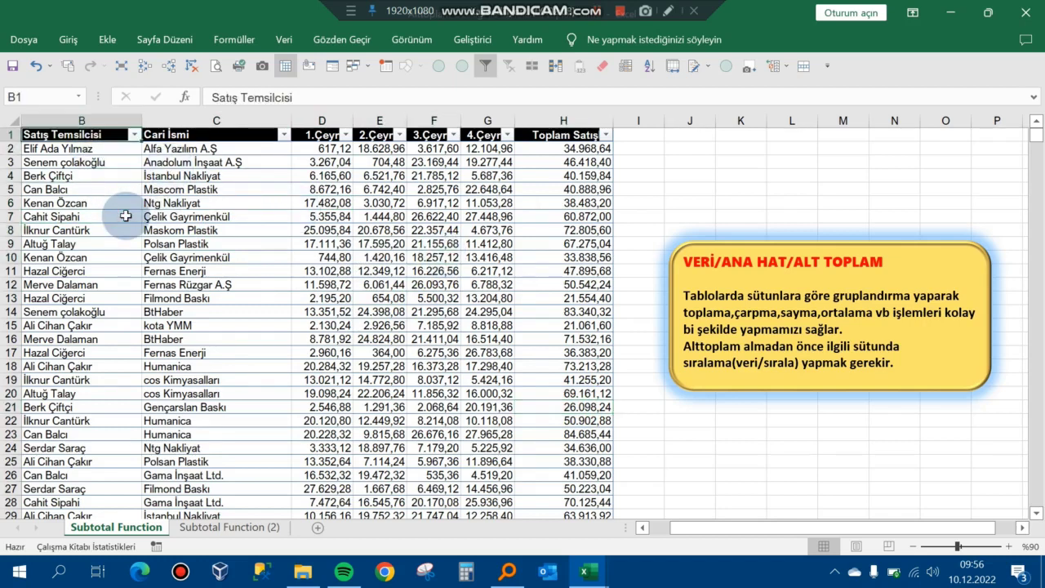
{"action": "key", "text": "Left"}
{"action": "key", "text": "Down"}
{"action": "key", "text": "Right"}
{"action": "key", "text": "Right"}
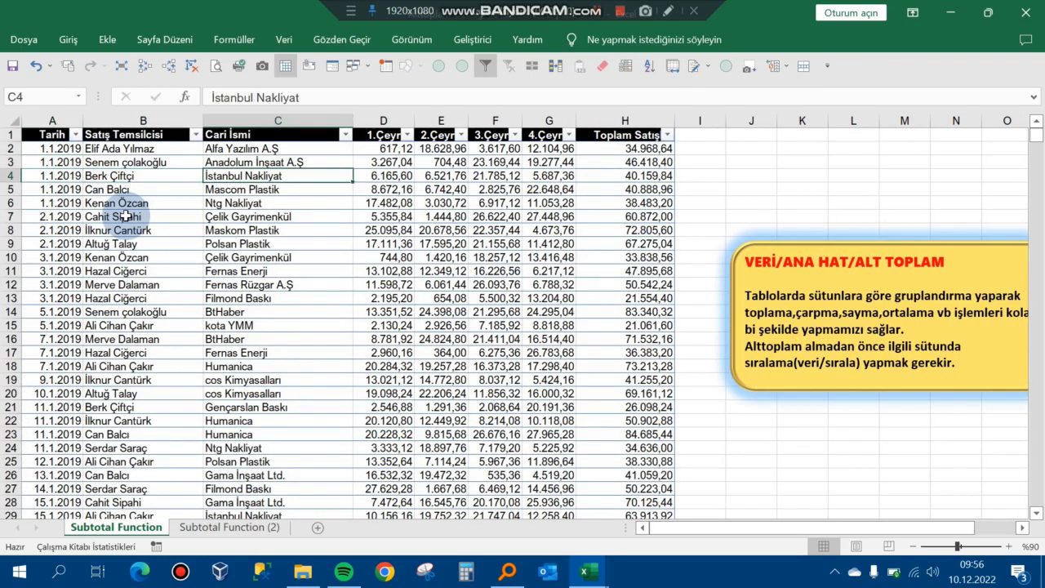
{"action": "key", "text": "Right"}
{"action": "key", "text": "Down"}
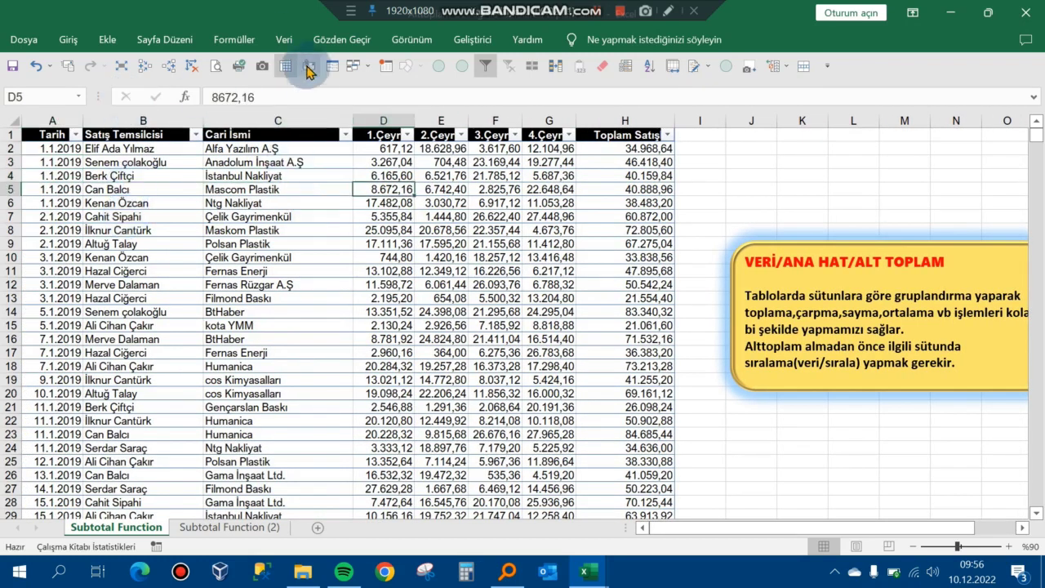
{"action": "left_click", "coordinate": [285, 39]}
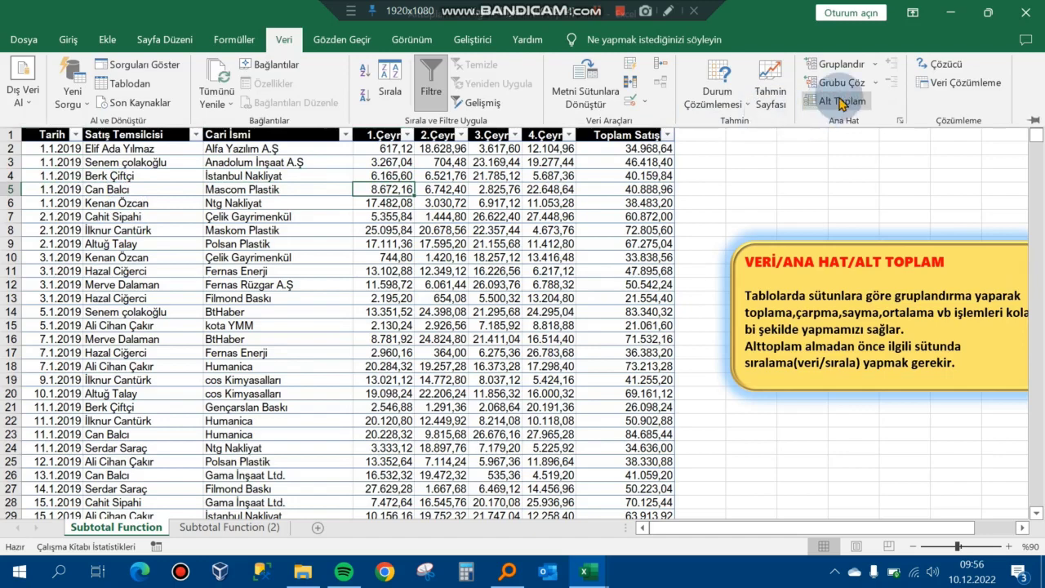
- Insert Alt Toplam subtotals using Toplam (sum) on Toplam Satışlar at each change in Tarih
{"action": "left_click", "coordinate": [841, 101]}
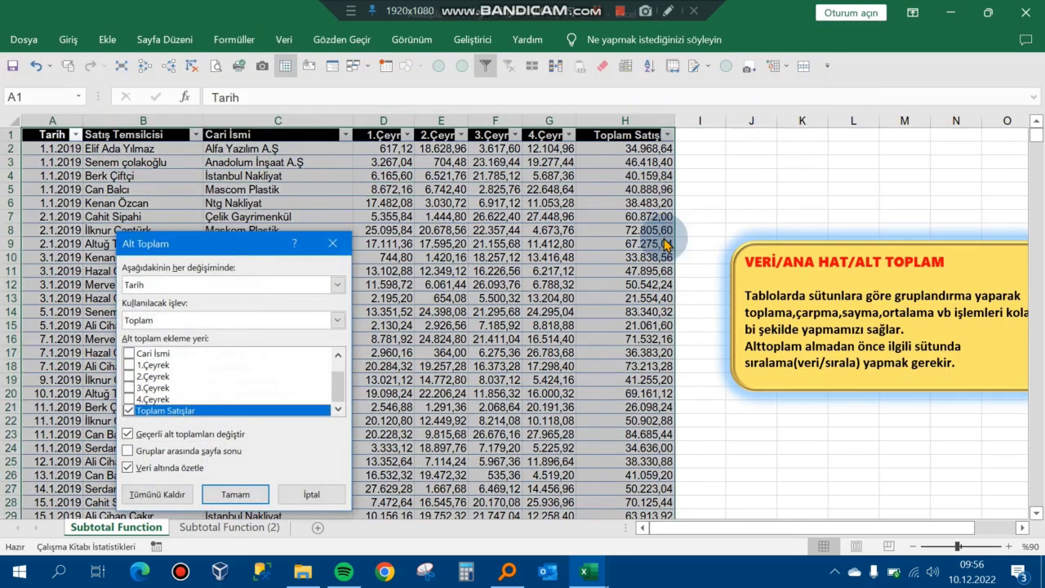
{"action": "left_click_drag", "start_coordinate": [243, 237], "coordinate": [355, 178]}
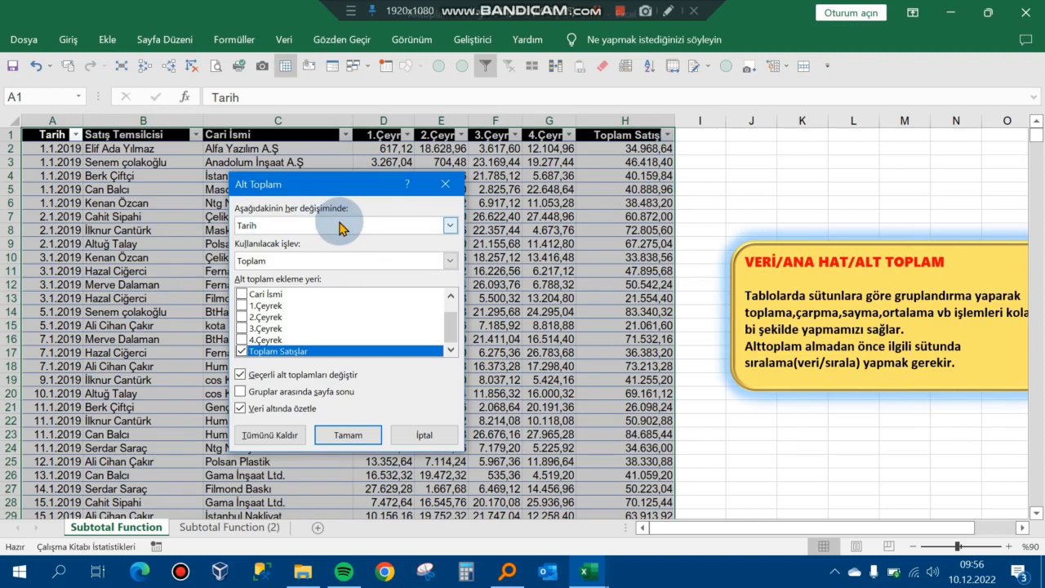
{"action": "left_click", "coordinate": [340, 228]}
{"action": "left_click", "coordinate": [339, 228]}
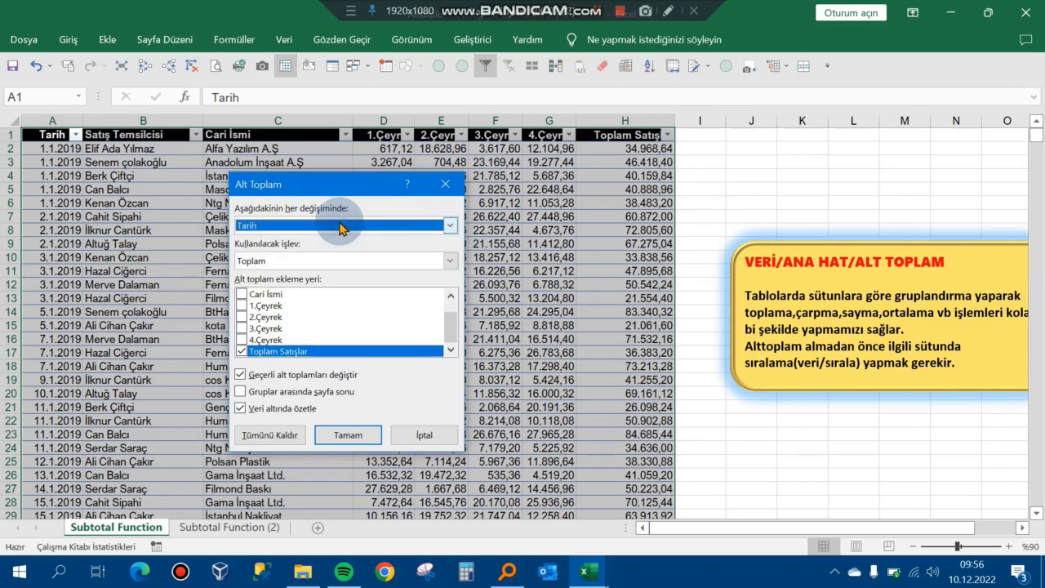
{"action": "left_click", "coordinate": [381, 265]}
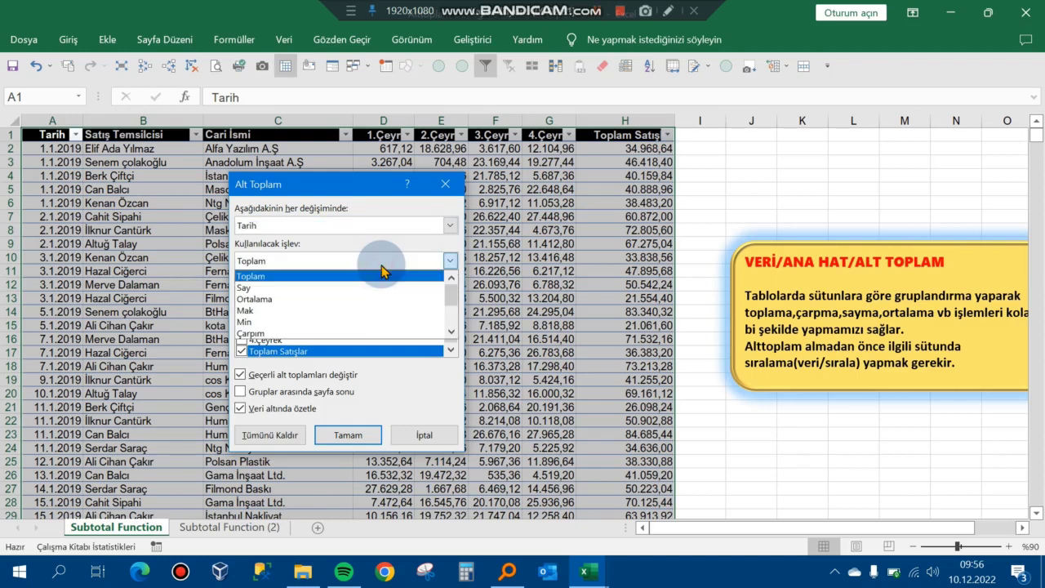
{"action": "left_click", "coordinate": [382, 267]}
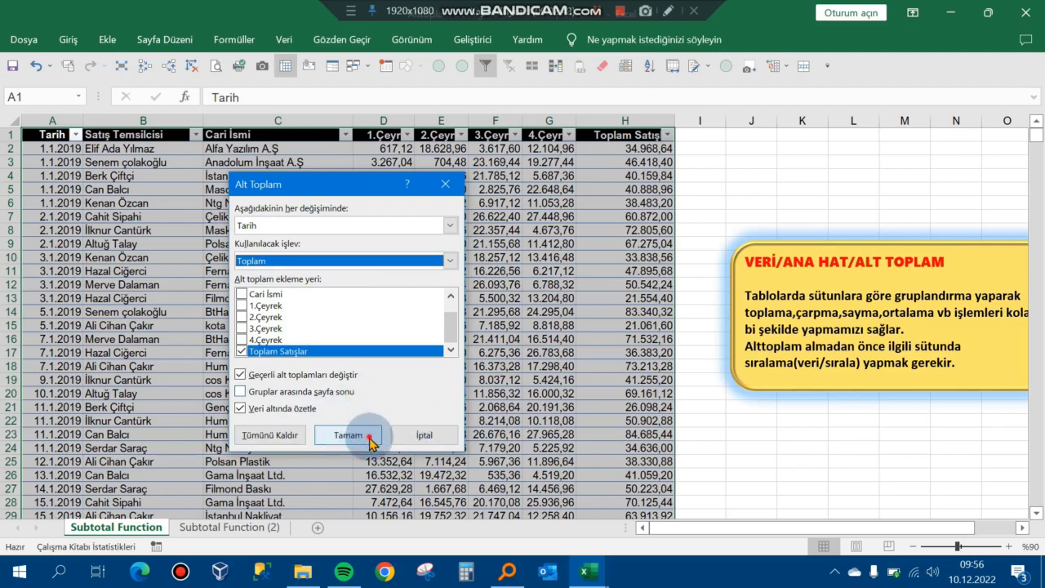
{"action": "left_click", "coordinate": [371, 441]}
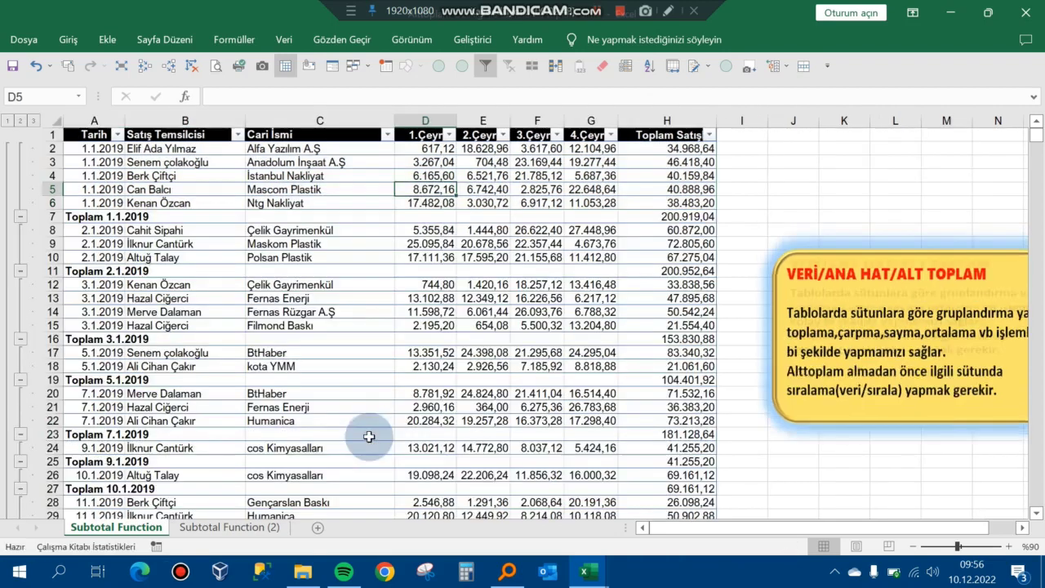
- Examine the Toplam 2.1.2019 subtotal row and the sales rows above it
{"action": "left_click", "coordinate": [367, 272]}
{"action": "key", "text": "Left"}
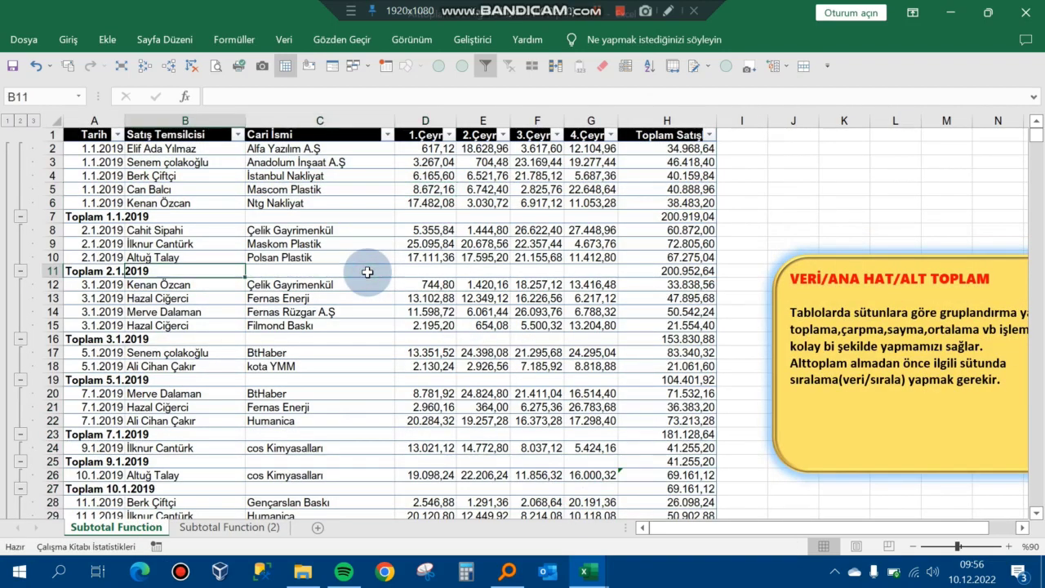
{"action": "key", "text": "Left"}
{"action": "key", "text": "Up"}
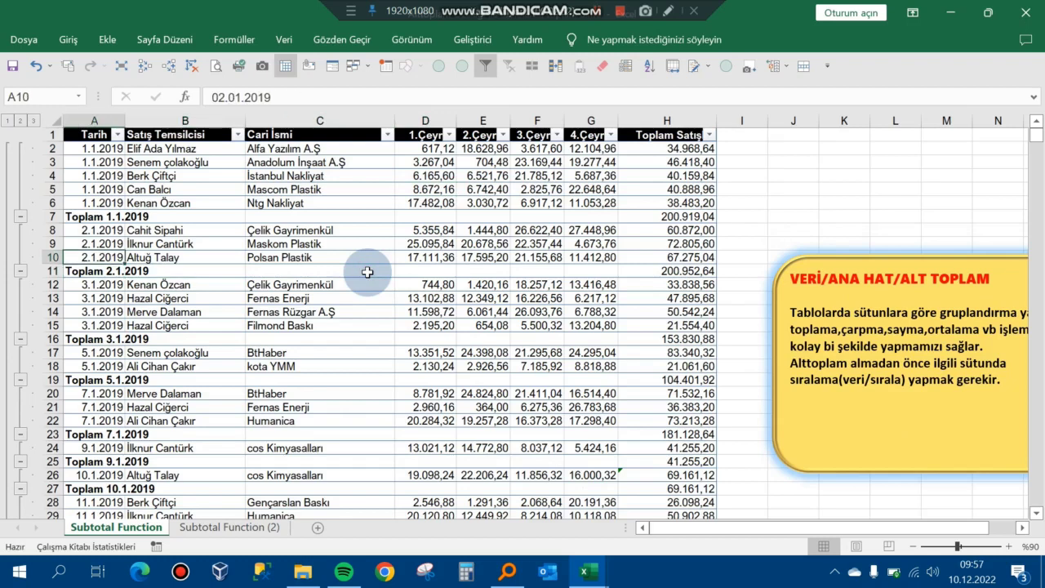
{"action": "key", "text": "Up"}
{"action": "key", "text": "Down"}
{"action": "key", "text": "Down"}
{"action": "key", "text": "Down"}
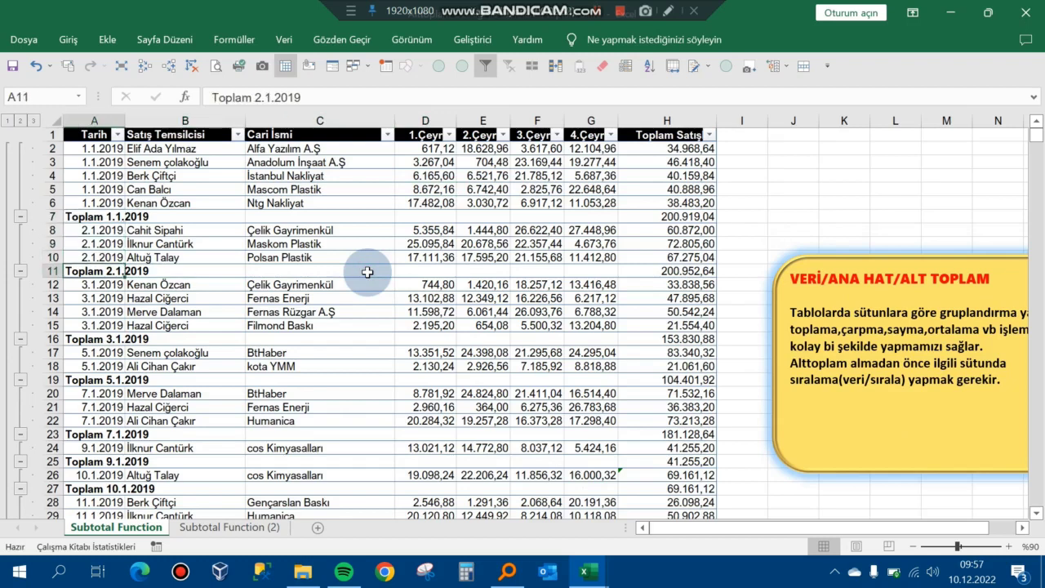
{"action": "key", "text": "Right"}
{"action": "key", "text": "Right"}
{"action": "key", "text": "Right"}
{"action": "key", "text": "Right"}
{"action": "key", "text": "Up"}
{"action": "key", "text": "Up"}
{"action": "key", "text": "Up"}
{"action": "key", "text": "Left"}
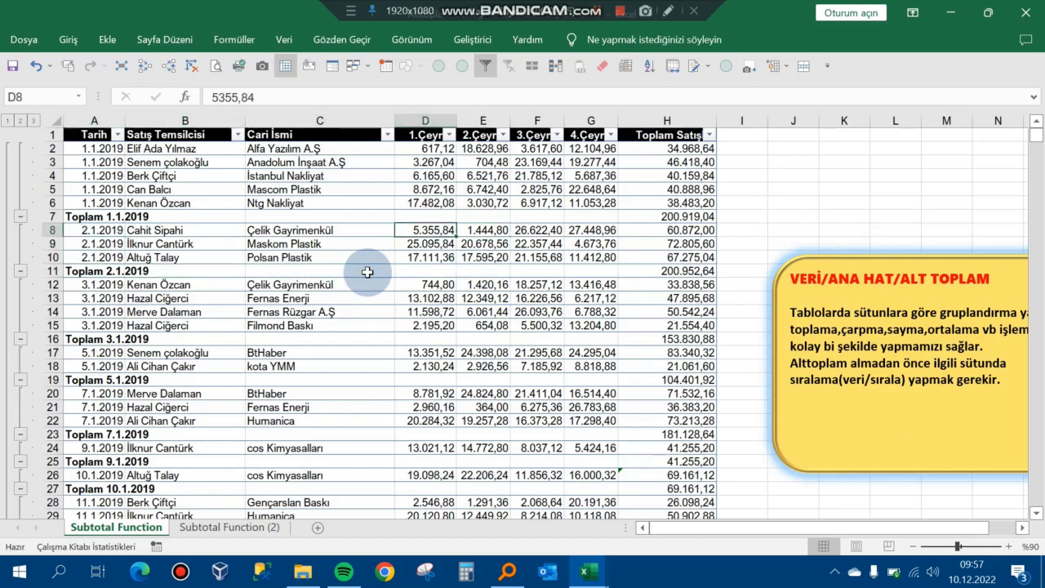
{"action": "key", "text": "Left"}
{"action": "key", "text": "Left"}
{"action": "key", "text": "Left"}
{"action": "key", "text": "Up"}
{"action": "key", "text": "Right"}
{"action": "key", "text": "Right"}
{"action": "key", "text": "Right"}
{"action": "key", "text": "Right"}
{"action": "key", "text": "Right"}
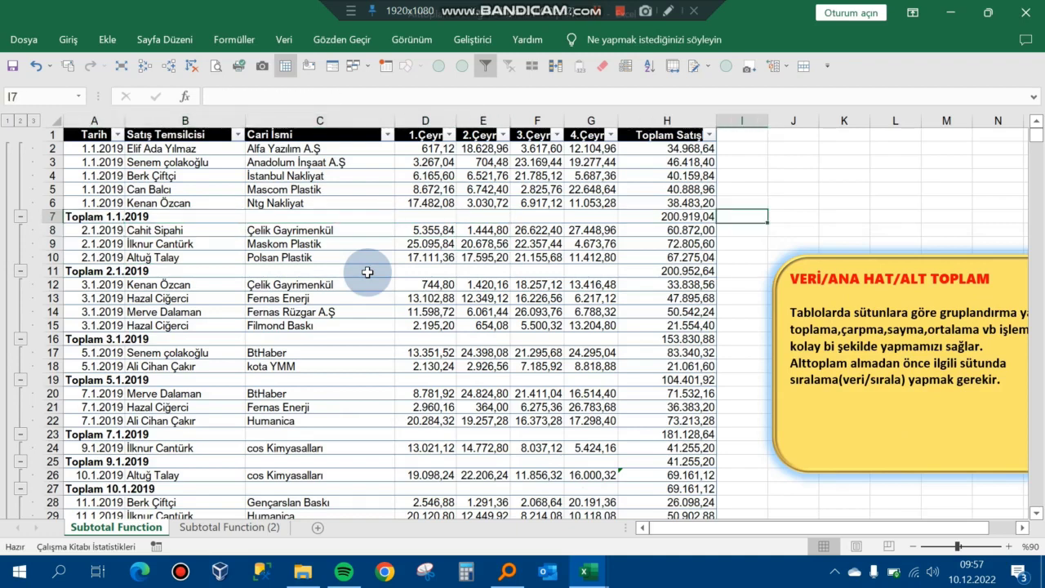
- Inspect the row total formulas in H8 and H10 and a subtotal formula further down
{"action": "key", "text": "Left"}
{"action": "key", "text": "Down"}
{"action": "key", "text": "Down"}
{"action": "key", "text": "Down"}
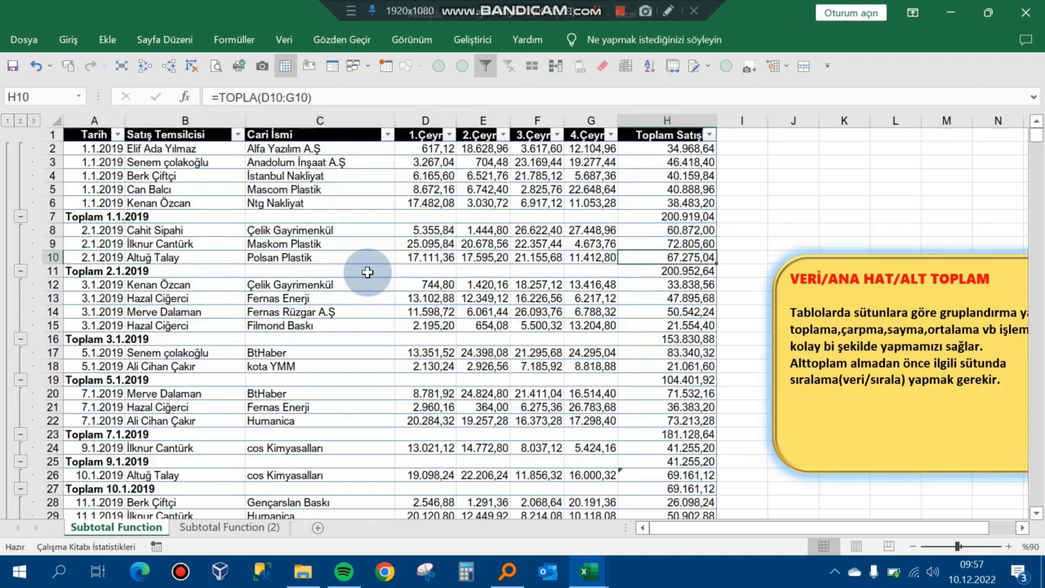
{"action": "key", "text": "Left"}
{"action": "key", "text": "Left"}
{"action": "key", "text": "Home"}
{"action": "key", "text": "Down"}
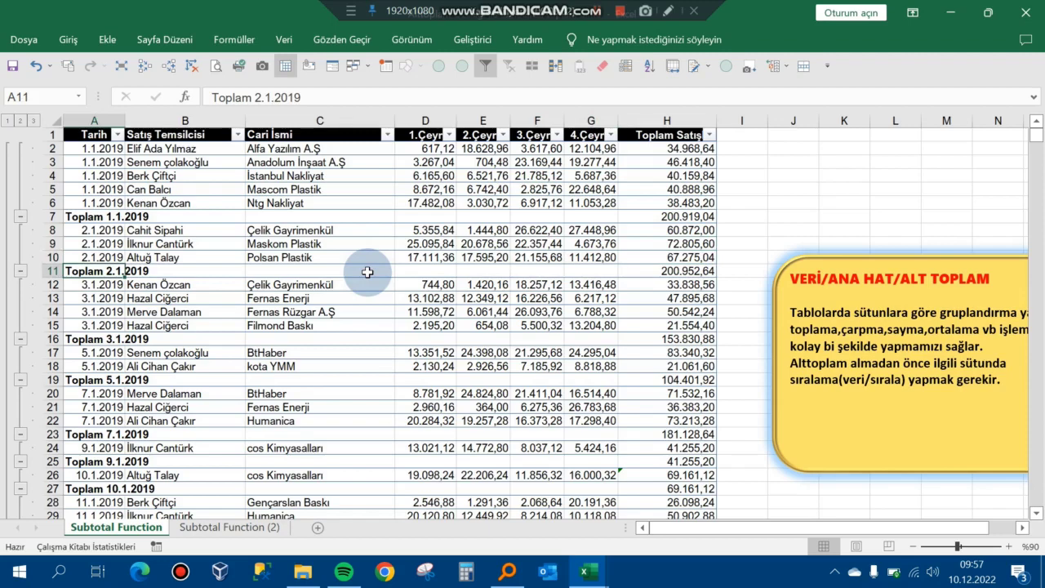
{"action": "key", "text": "Right"}
{"action": "key", "text": "Right"}
{"action": "key", "text": "Right"}
{"action": "key", "text": "Right"}
{"action": "key", "text": "Right"}
{"action": "key", "text": "Right"}
{"action": "key", "text": "Right"}
{"action": "key", "text": "Down"}
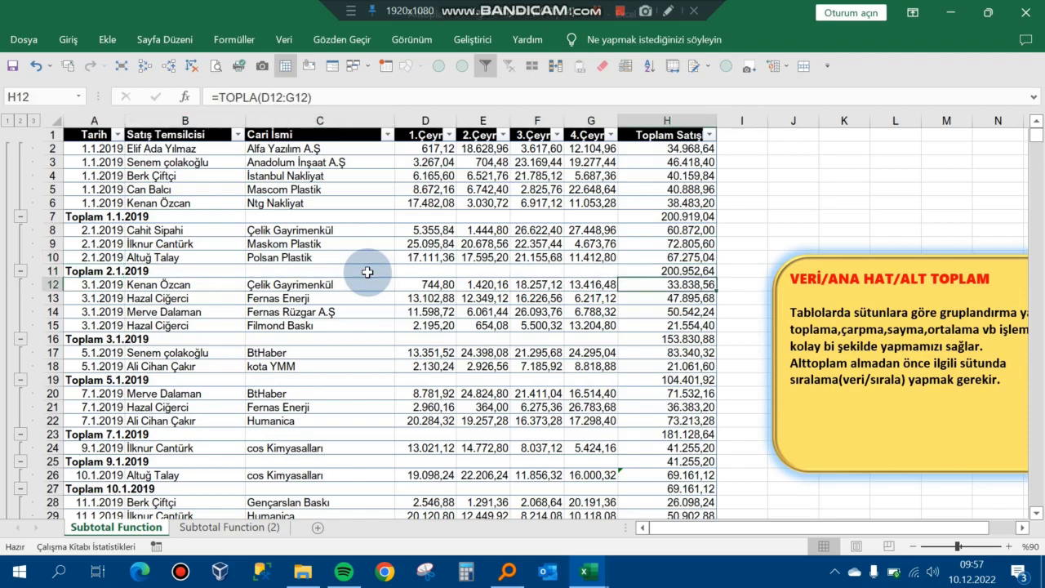
{"action": "key", "text": "Down"}
{"action": "key", "text": "Down"}
{"action": "key", "text": "Down"}
{"action": "key", "text": "Down"}
{"action": "key", "text": "Down"}
{"action": "key", "text": "Down"}
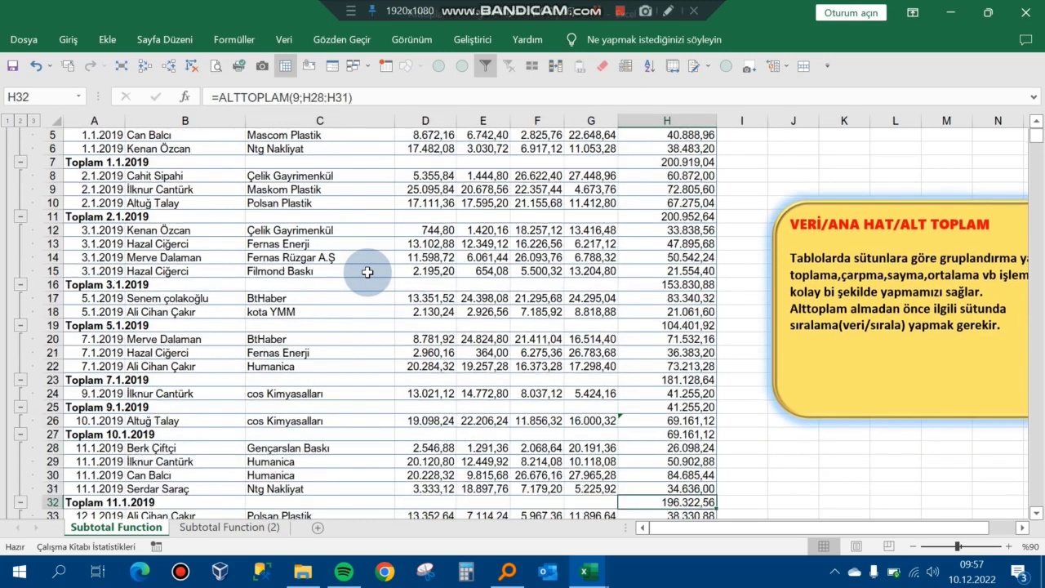
{"action": "key", "text": "Down"}
{"action": "key", "text": "Down"}
{"action": "key", "text": "Down"}
{"action": "key", "text": "Up"}
{"action": "key", "text": "Up"}
{"action": "key", "text": "Up"}
{"action": "key", "text": "Up"}
{"action": "key", "text": "Up"}
{"action": "key", "text": "Up"}
{"action": "key", "text": "Up"}
{"action": "key", "text": "Up"}
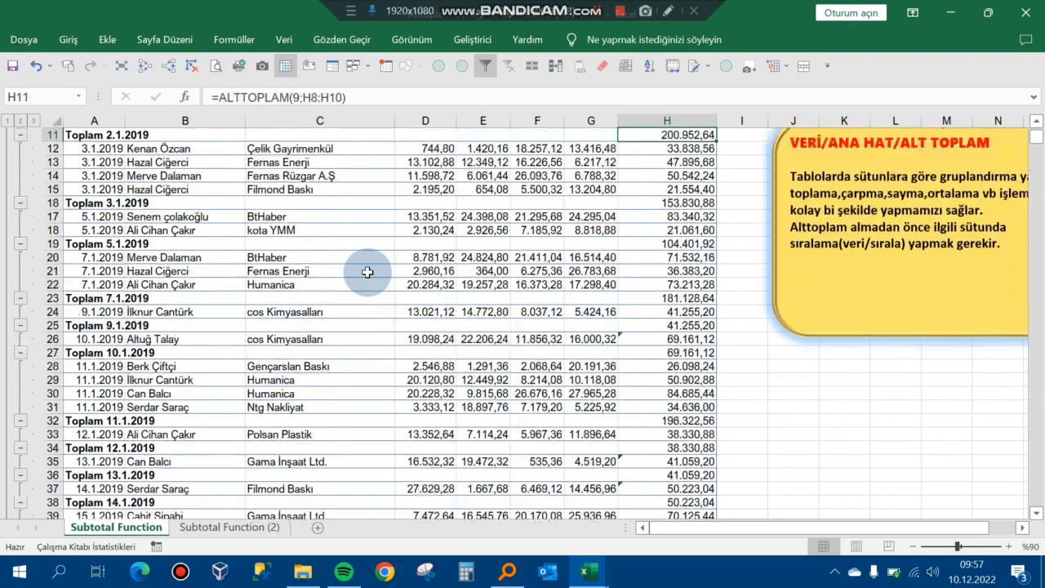
{"action": "key", "text": "Up"}
{"action": "key", "text": "Up"}
{"action": "key", "text": "Up"}
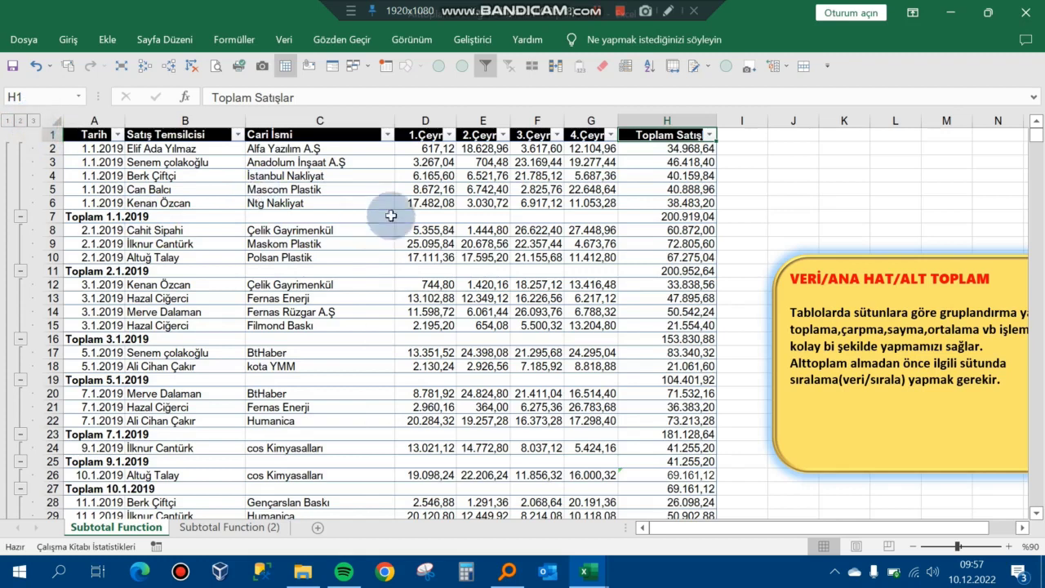
- Step from the H8 row total through the 2.1.2019 subtotal to row 13's 1.Çeyrek value
{"action": "left_click", "coordinate": [644, 229]}
{"action": "key", "text": "Down"}
{"action": "key", "text": "Down"}
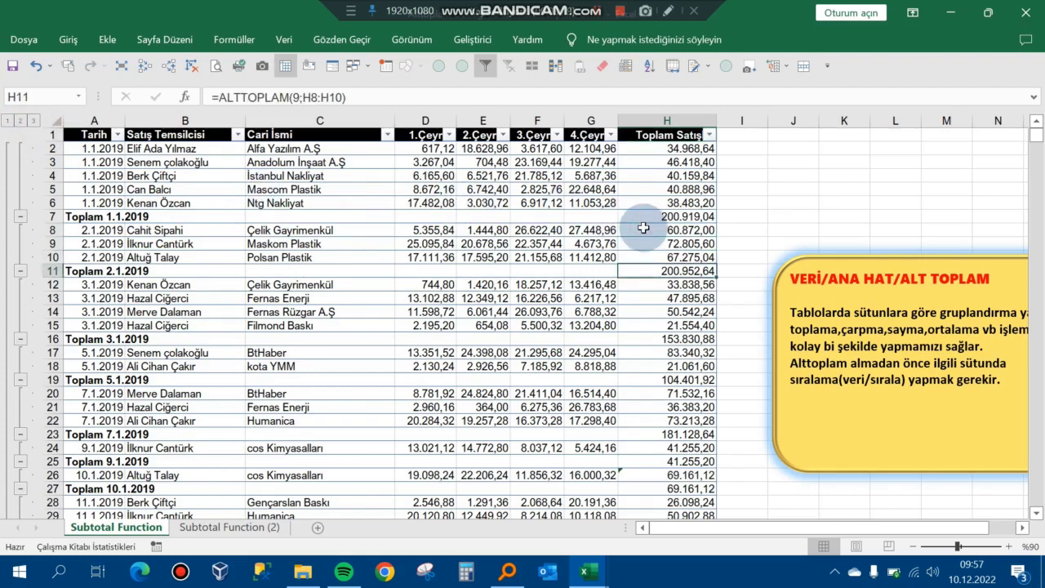
{"action": "key", "text": "Down"}
{"action": "key", "text": "Down"}
{"action": "key", "text": "Left"}
{"action": "key", "text": "Left"}
{"action": "key", "text": "Home"}
{"action": "key", "text": "Right"}
{"action": "key", "text": "Right"}
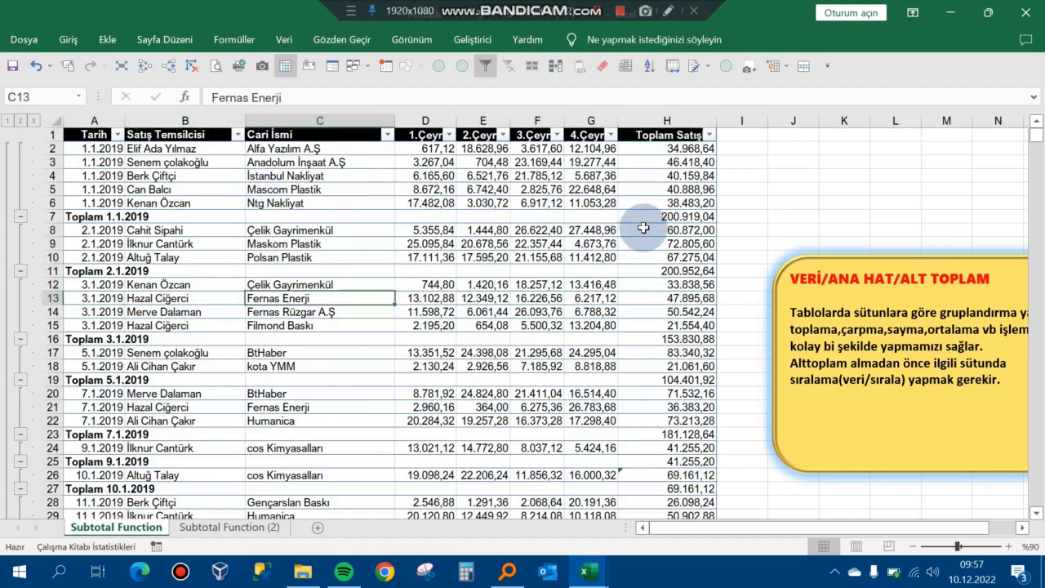
{"action": "key", "text": "Right"}
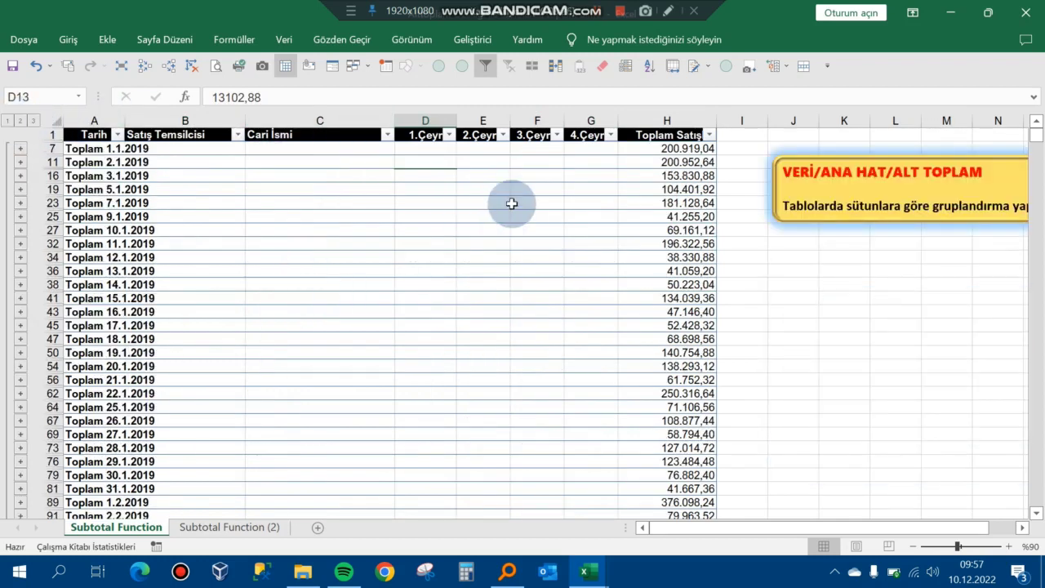
- Collapse the outline to date totals and check the first subtotal's Toplam Satışlar sum
{"action": "left_click", "coordinate": [328, 176]}
{"action": "key", "text": "Left"}
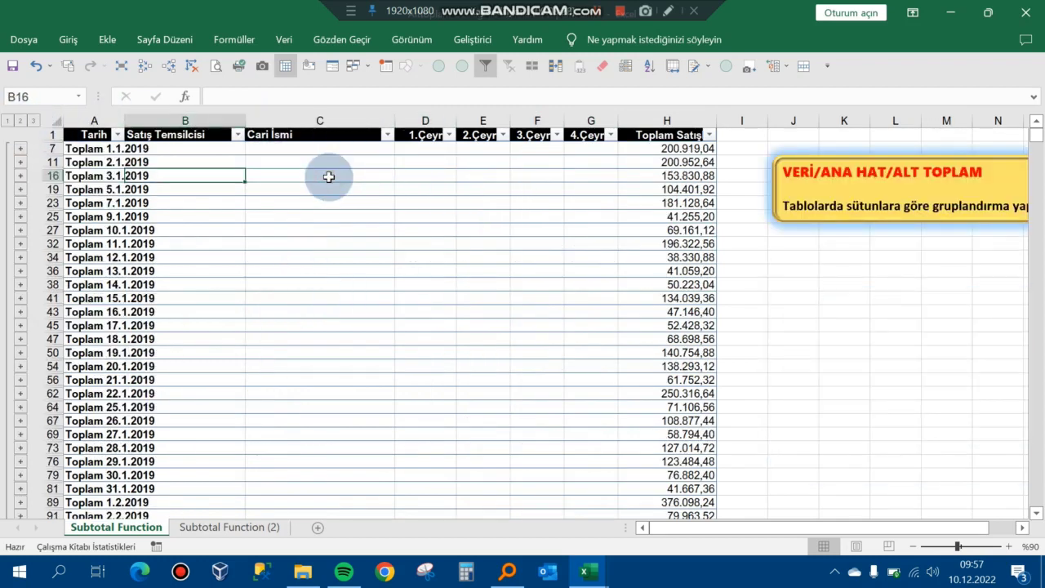
{"action": "key", "text": "Left"}
{"action": "key", "text": "Up"}
{"action": "key", "text": "Right"}
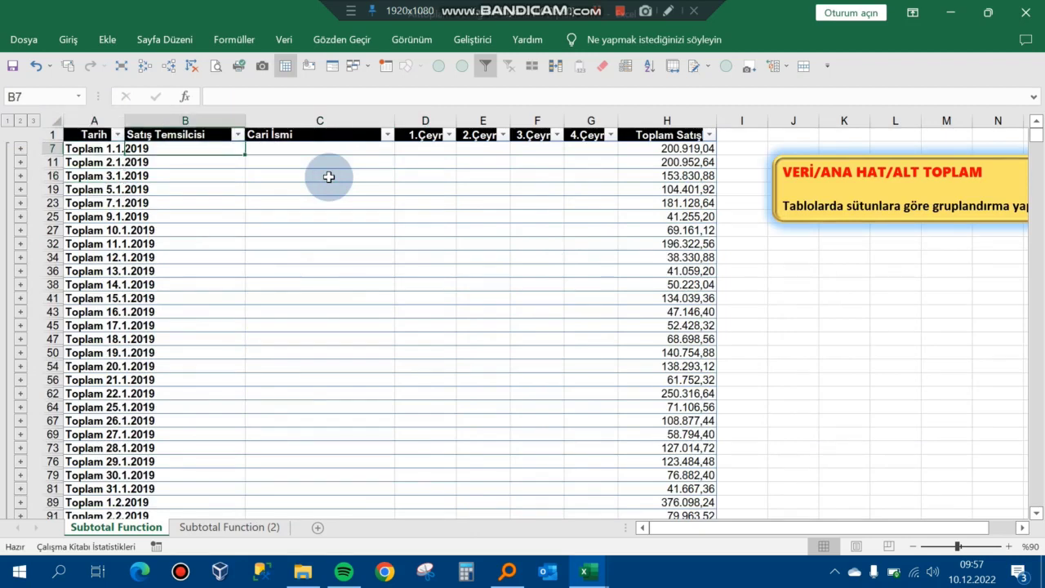
{"action": "key", "text": "Right"}
{"action": "key", "text": "Right"}
{"action": "key", "text": "Right"}
{"action": "key", "text": "Right"}
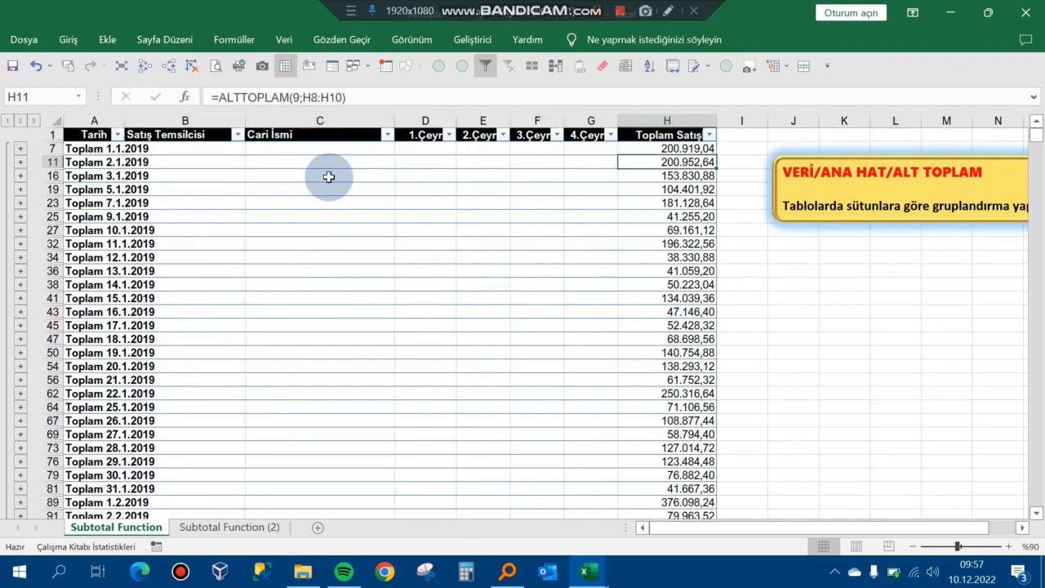
{"action": "key", "text": "Left"}
{"action": "key", "text": "ctrl+Home"}
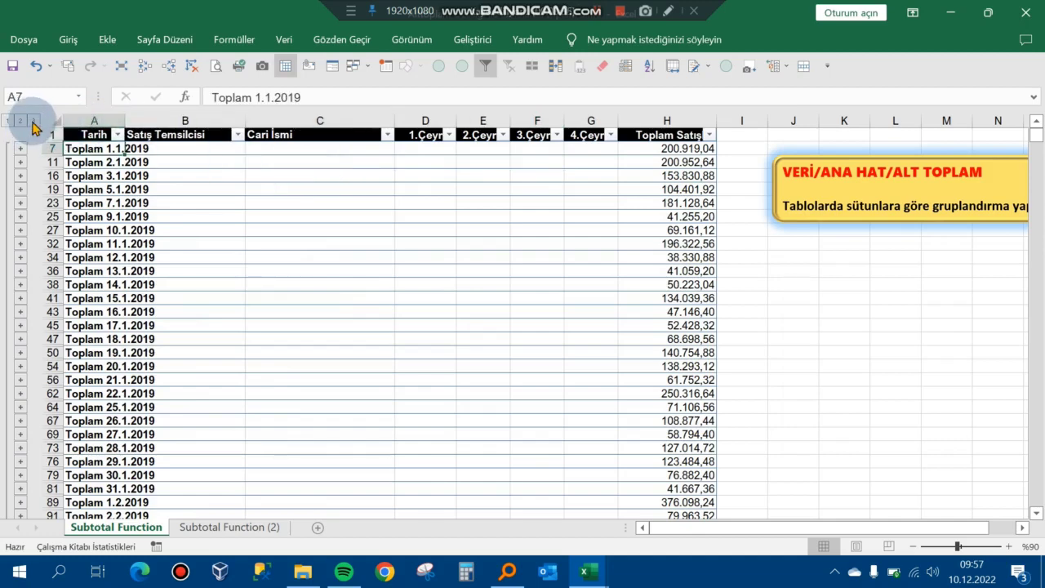
- Expand the outline to all detail rows and review row 5's quarterly values
{"action": "left_click", "coordinate": [33, 121]}
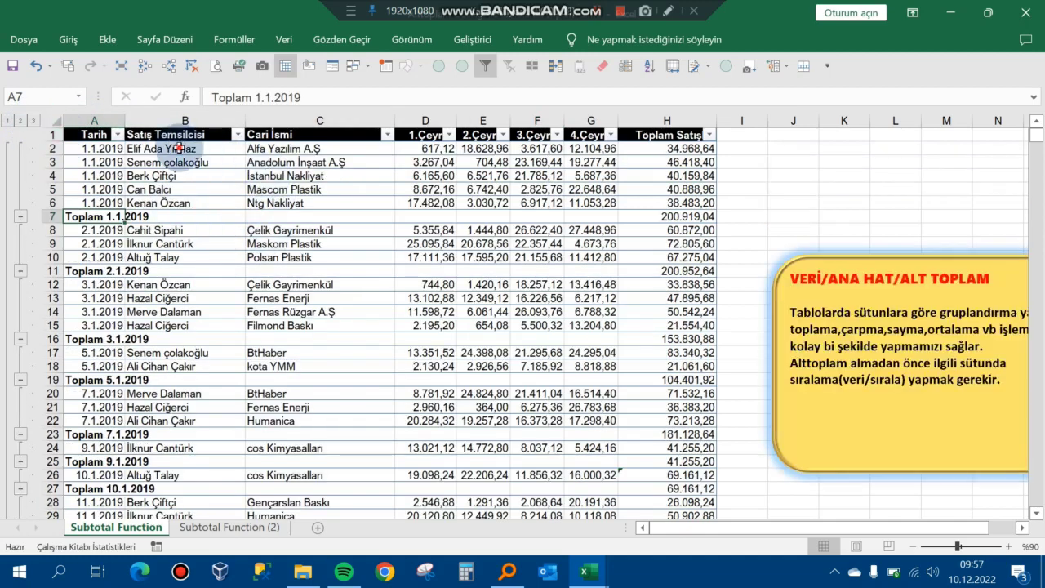
{"action": "left_click", "coordinate": [178, 148]}
{"action": "key", "text": "Down"}
{"action": "key", "text": "Down"}
{"action": "key", "text": "Down"}
{"action": "key", "text": "Down"}
{"action": "key", "text": "Right"}
{"action": "key", "text": "Right"}
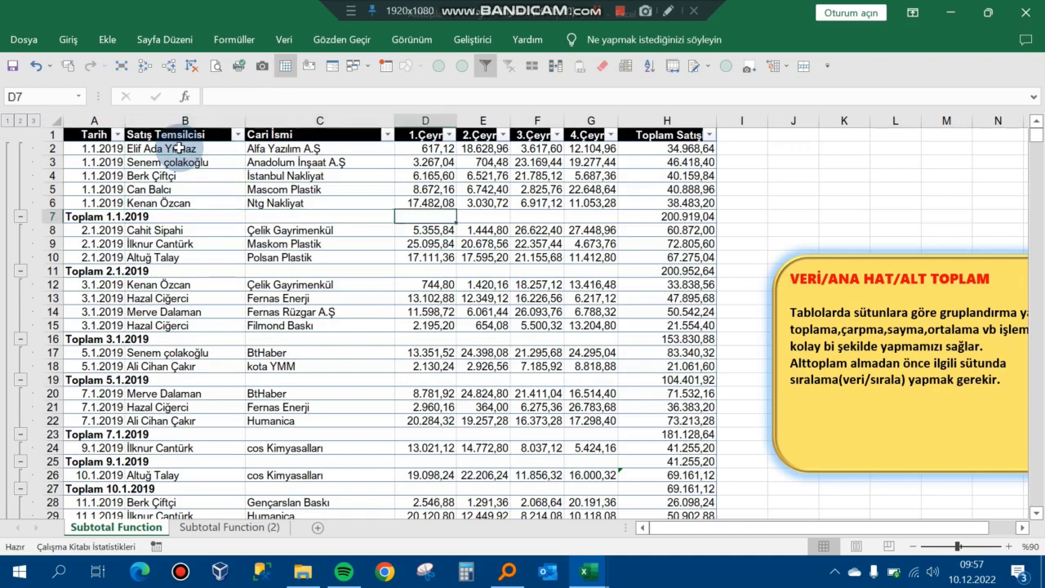
{"action": "key", "text": "Right"}
{"action": "key", "text": "Right"}
{"action": "key", "text": "Left"}
{"action": "key", "text": "Left"}
{"action": "key", "text": "Left"}
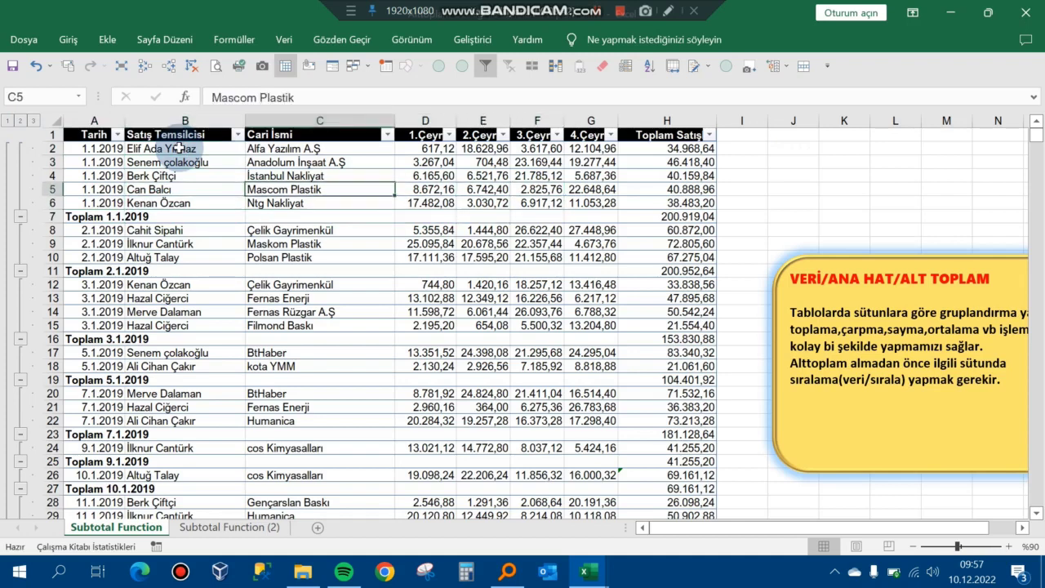
{"action": "key", "text": "Right"}
{"action": "key", "text": "Right"}
{"action": "key", "text": "Right"}
{"action": "key", "text": "Right"}
{"action": "key", "text": "Right"}
{"action": "key", "text": "Left"}
{"action": "key", "text": "Left"}
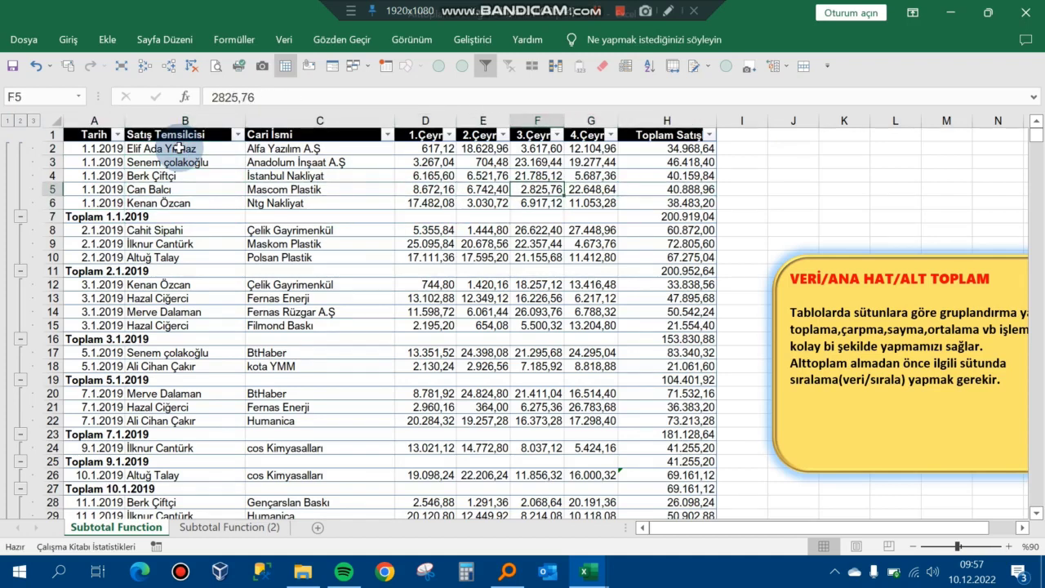
{"action": "key", "text": "Left"}
{"action": "key", "text": "Left"}
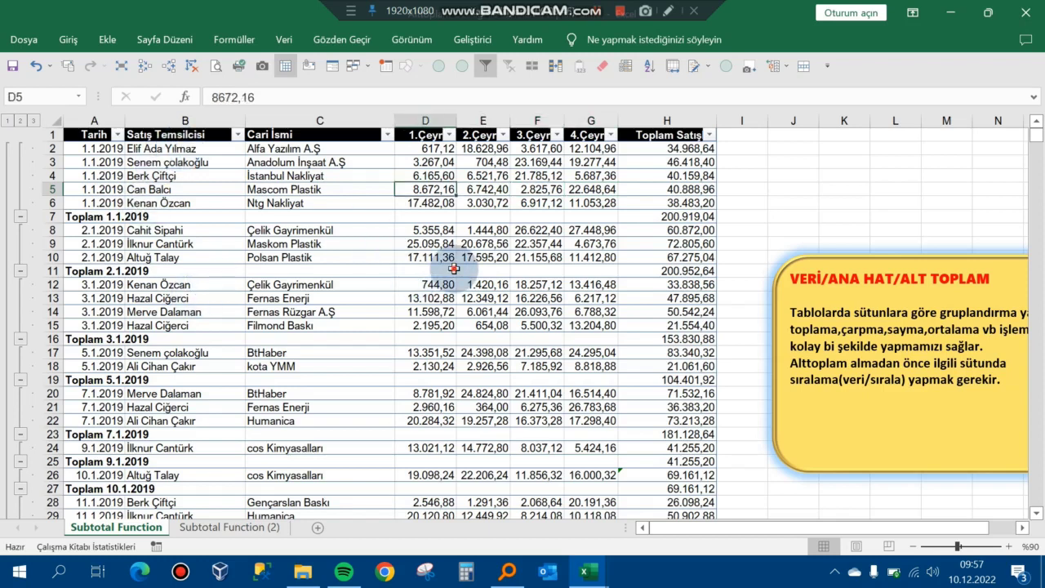
- Collapse back to daily subtotals and look along the Toplam 20.1.2019 row
{"action": "left_click", "coordinate": [23, 121]}
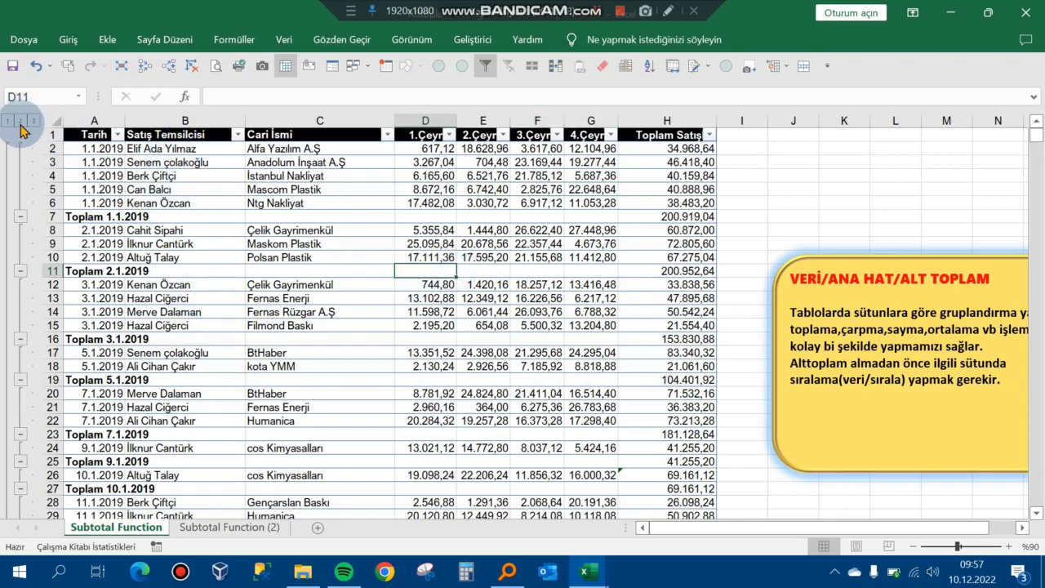
{"action": "left_click", "coordinate": [494, 254]}
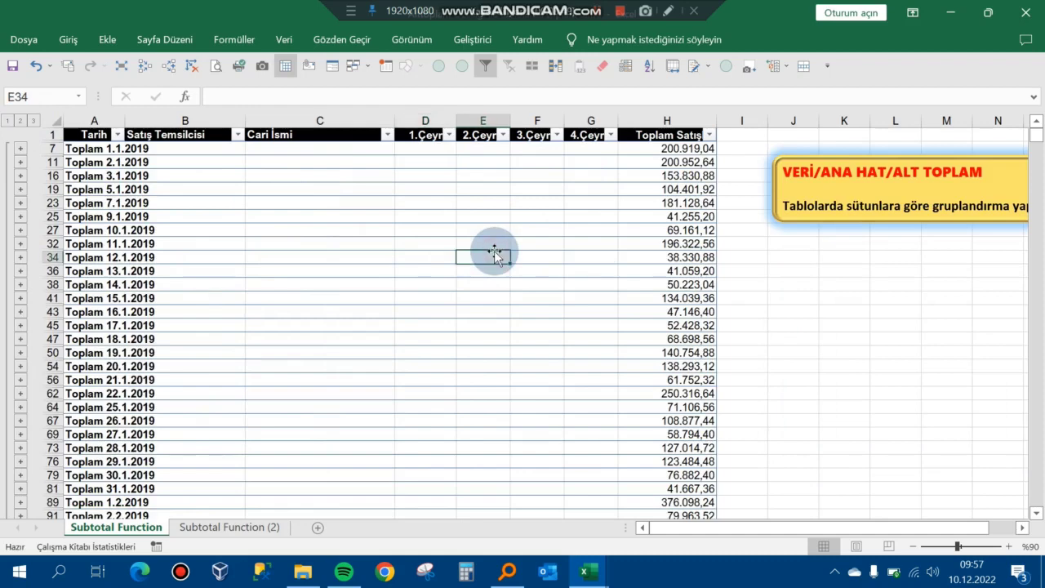
{"action": "key", "text": "Down"}
{"action": "key", "text": "Down"}
{"action": "key", "text": "Left"}
{"action": "key", "text": "Left"}
{"action": "key", "text": "Left"}
{"action": "key", "text": "Left"}
{"action": "key", "text": "Right"}
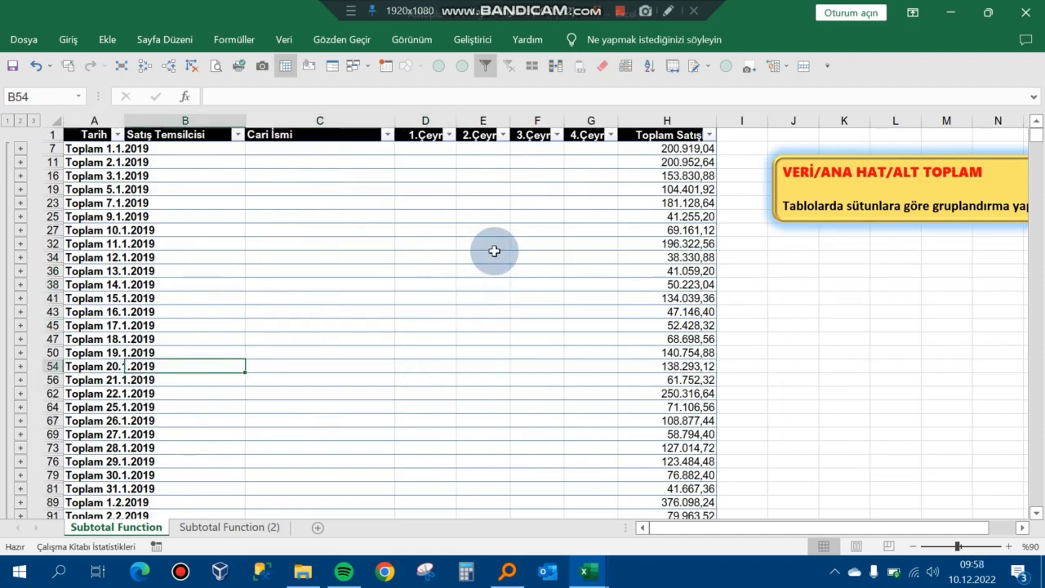
{"action": "key", "text": "Right"}
{"action": "key", "text": "Right"}
{"action": "key", "text": "Right"}
{"action": "key", "text": "Right"}
{"action": "key", "text": "Right"}
{"action": "key", "text": "Left"}
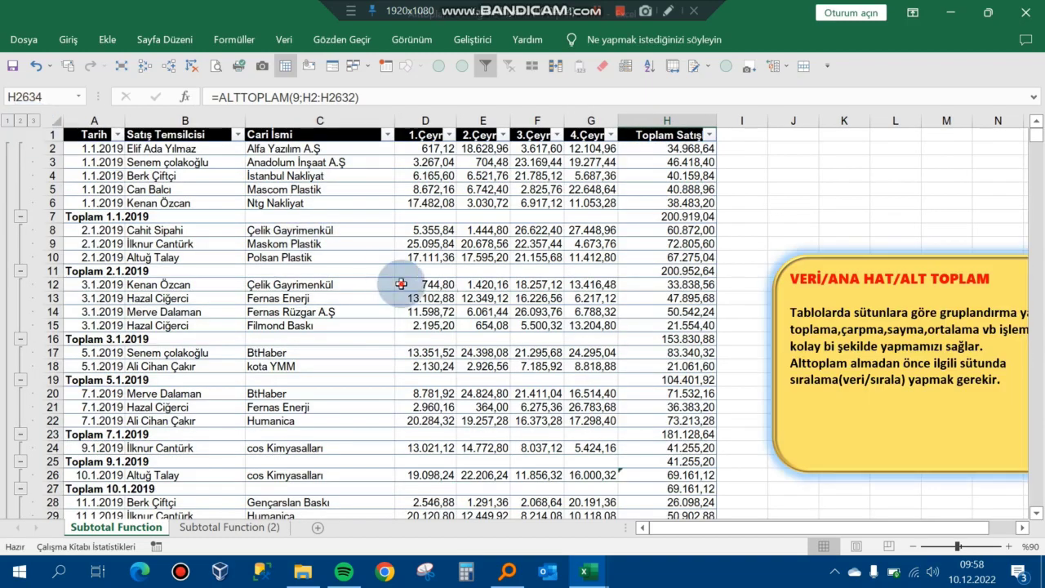
- From Veri > Alt Toplam, choose Tümünü Kaldır to strip every subtotal and outline group
{"action": "left_click", "coordinate": [401, 284]}
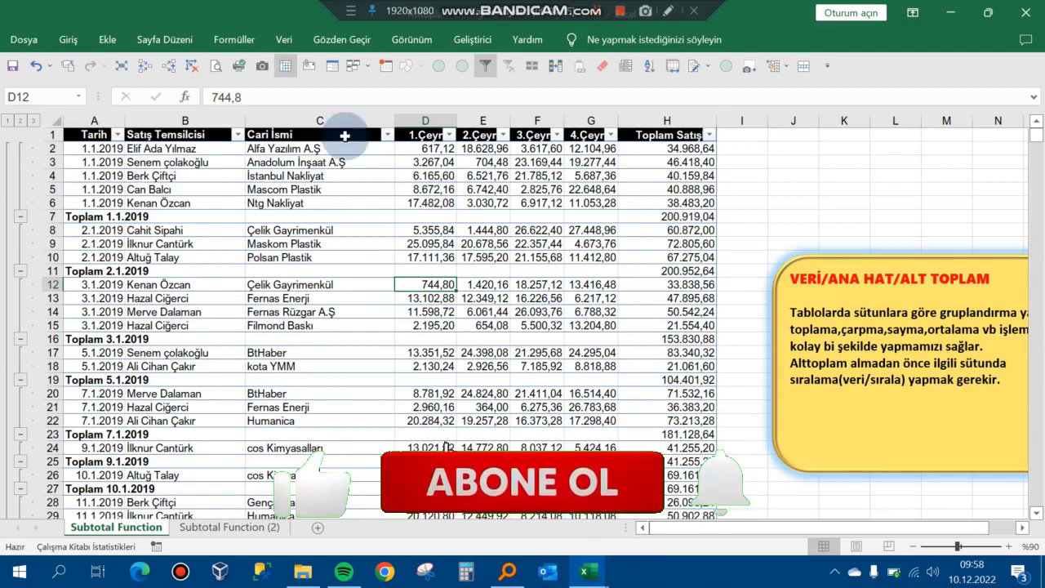
{"action": "left_click", "coordinate": [283, 40]}
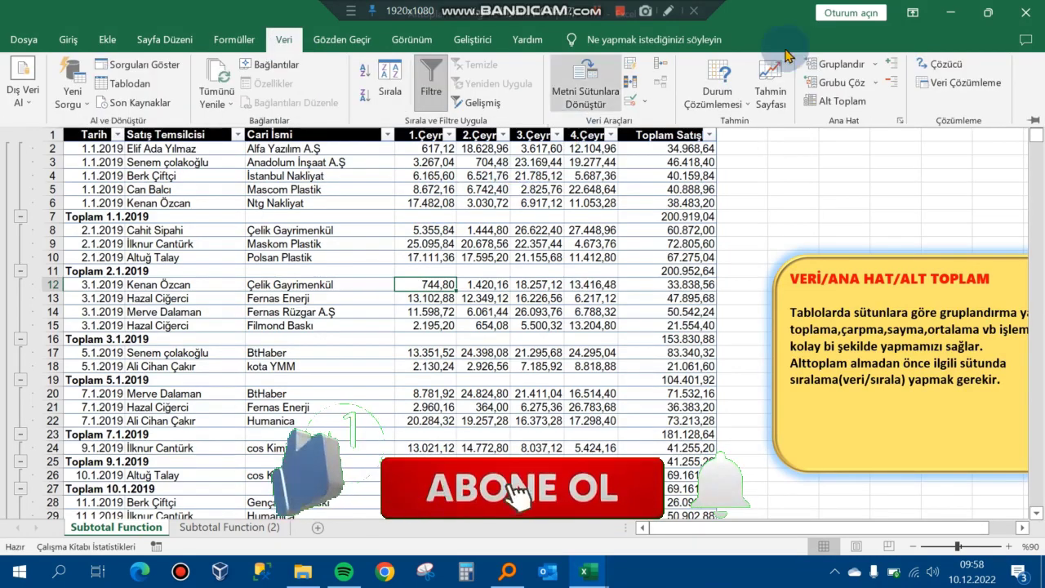
{"action": "left_click", "coordinate": [840, 101]}
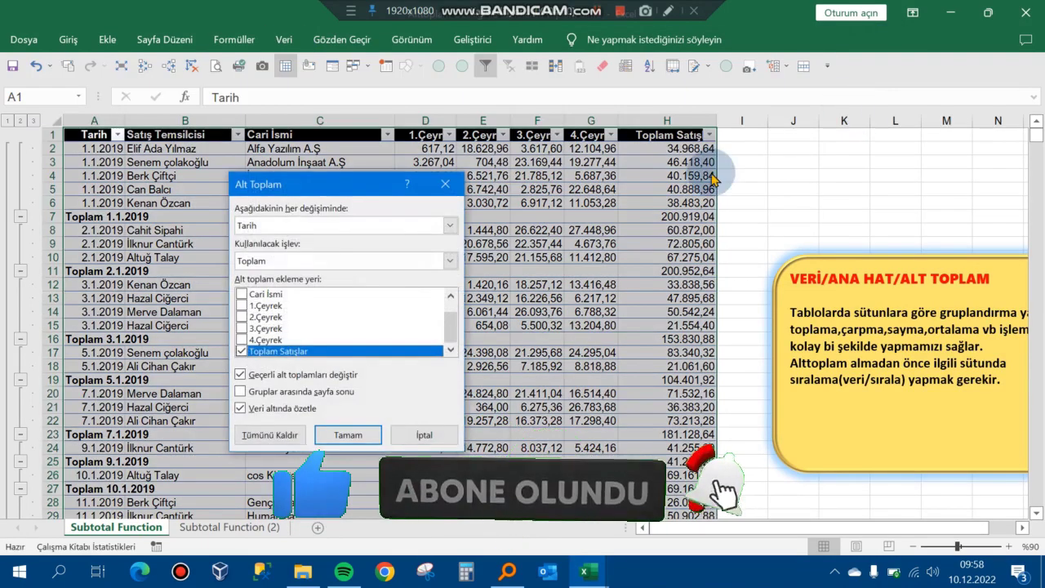
{"action": "left_click", "coordinate": [281, 435]}
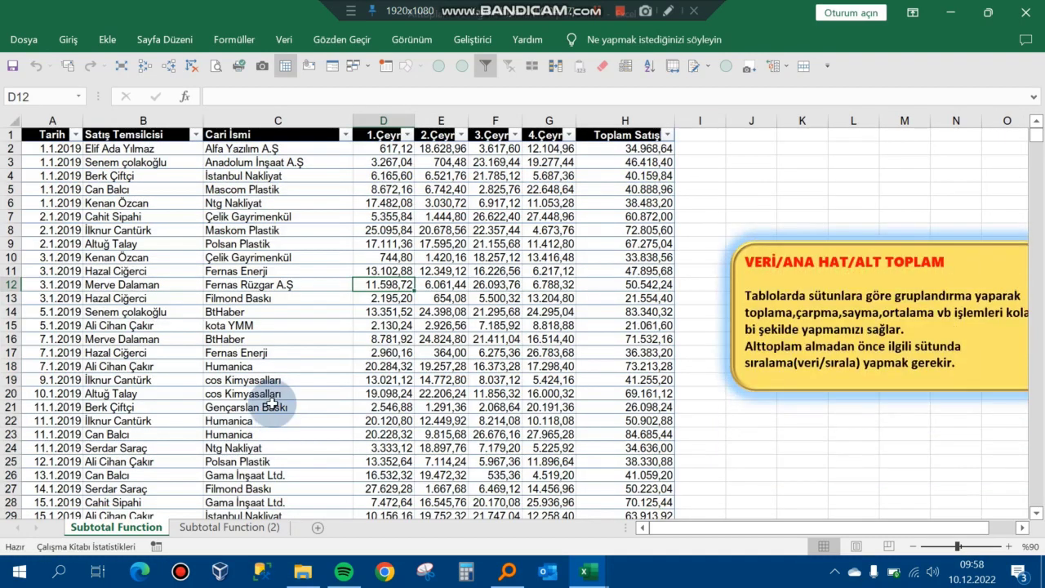
- Check the customer and sales representative cells, briefly showing the Veri ribbon
{"action": "left_click", "coordinate": [311, 311]}
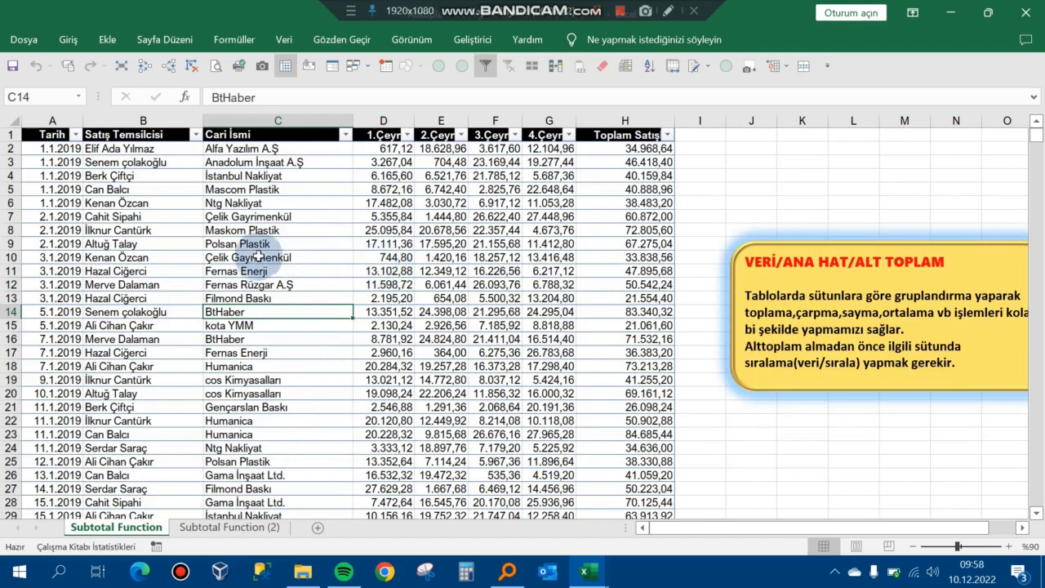
{"action": "left_click", "coordinate": [152, 162]}
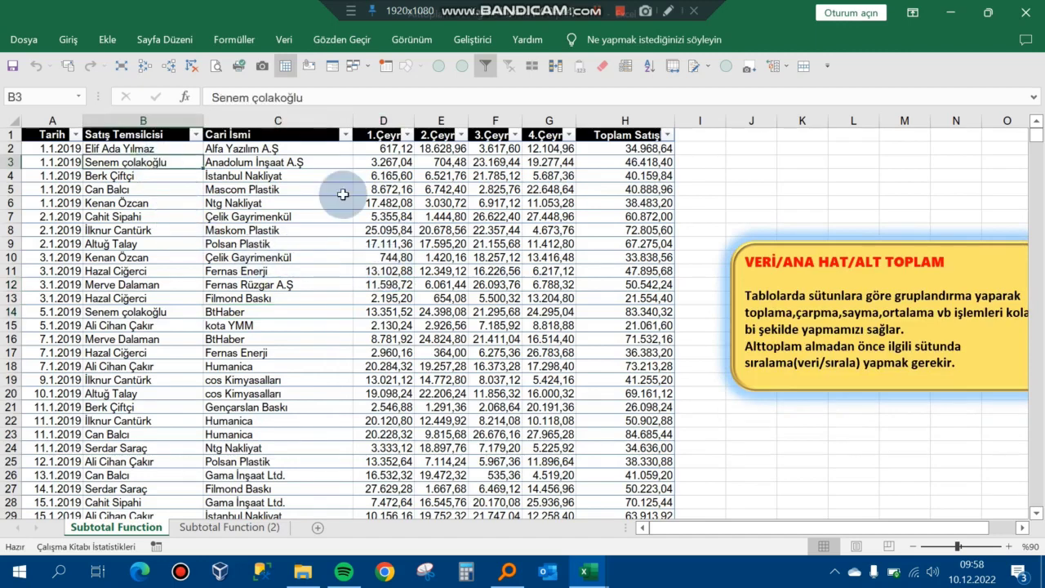
{"action": "left_click_drag", "start_coordinate": [863, 528], "coordinate": [907, 529]}
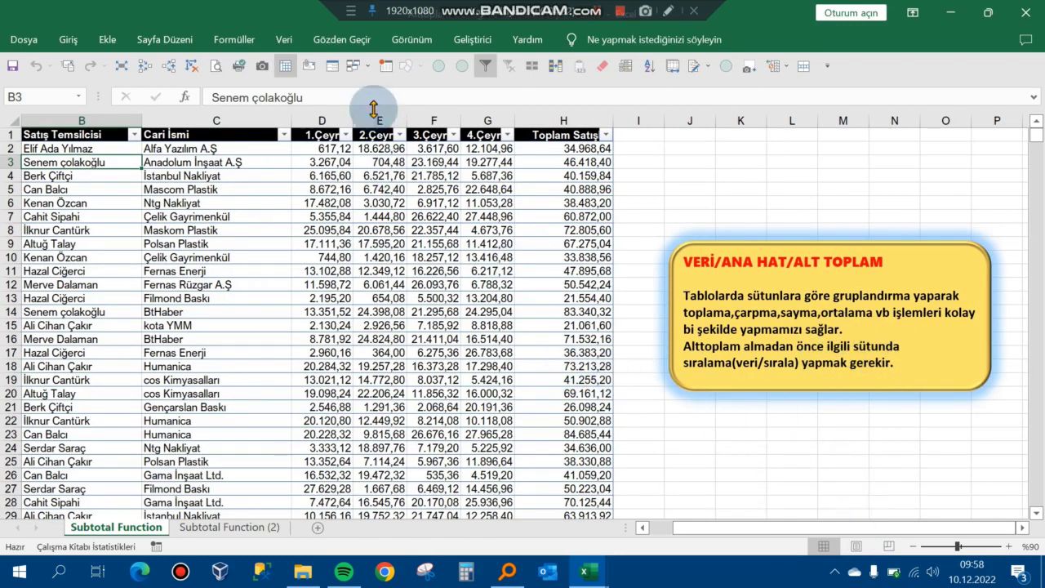
{"action": "left_click", "coordinate": [286, 218]}
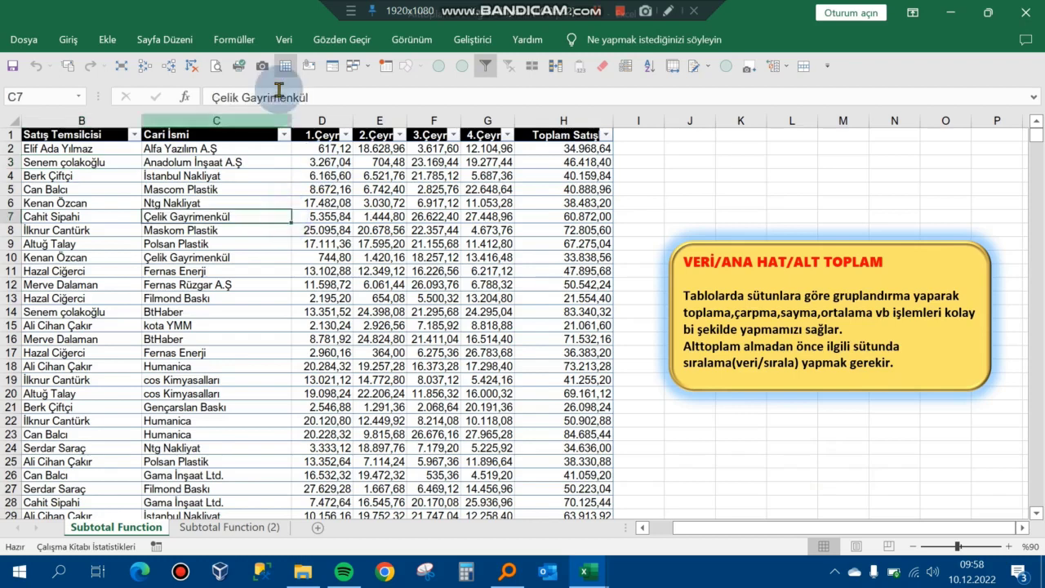
{"action": "left_click", "coordinate": [284, 43]}
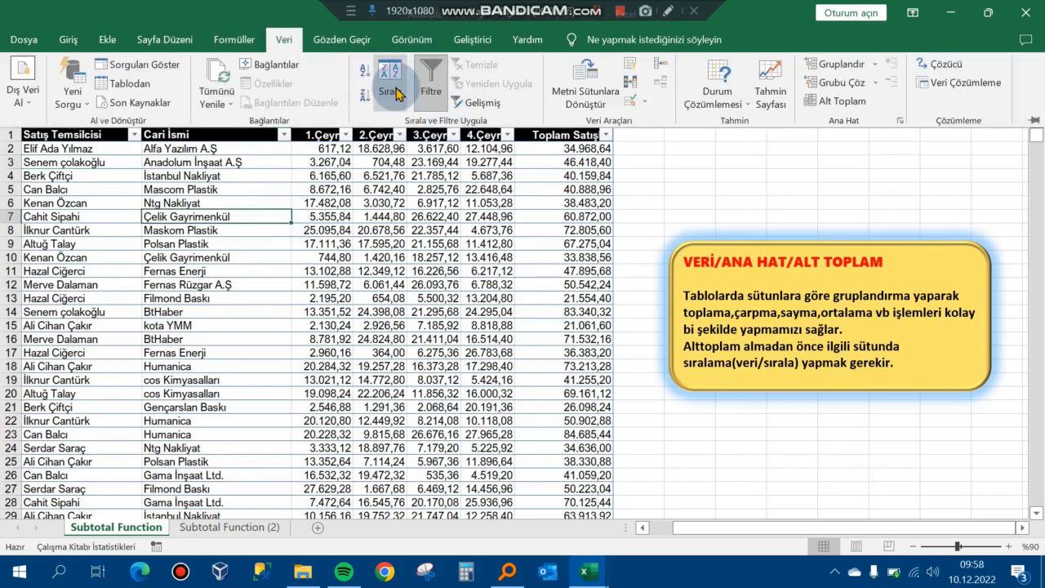
{"action": "left_click", "coordinate": [457, 259]}
- Move through the Tarih, representative and customer columns to review rows 6–17
{"action": "key", "text": "Left"}
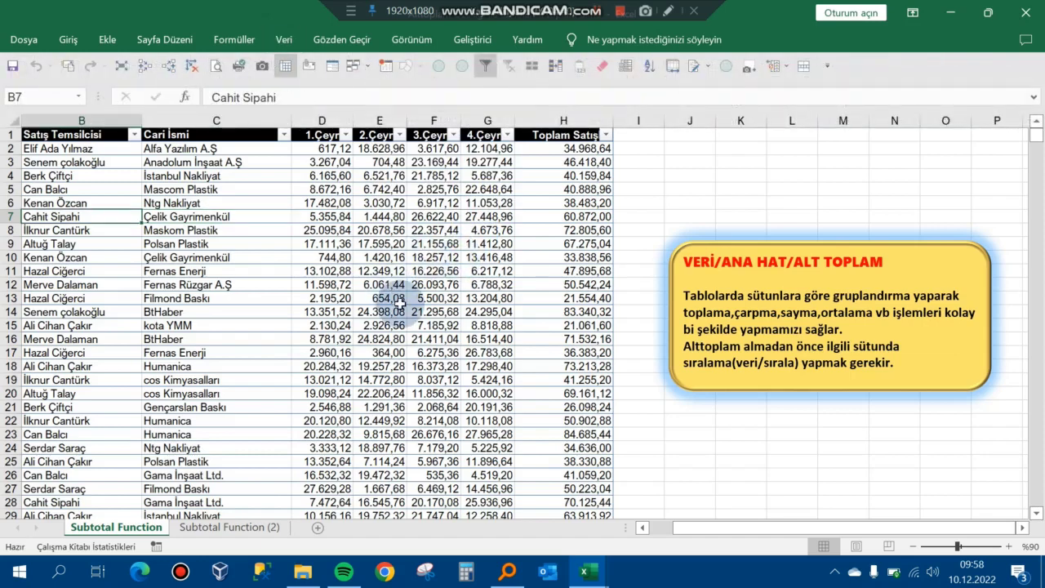
{"action": "key", "text": "Left"}
{"action": "key", "text": "Right"}
{"action": "key", "text": "Right"}
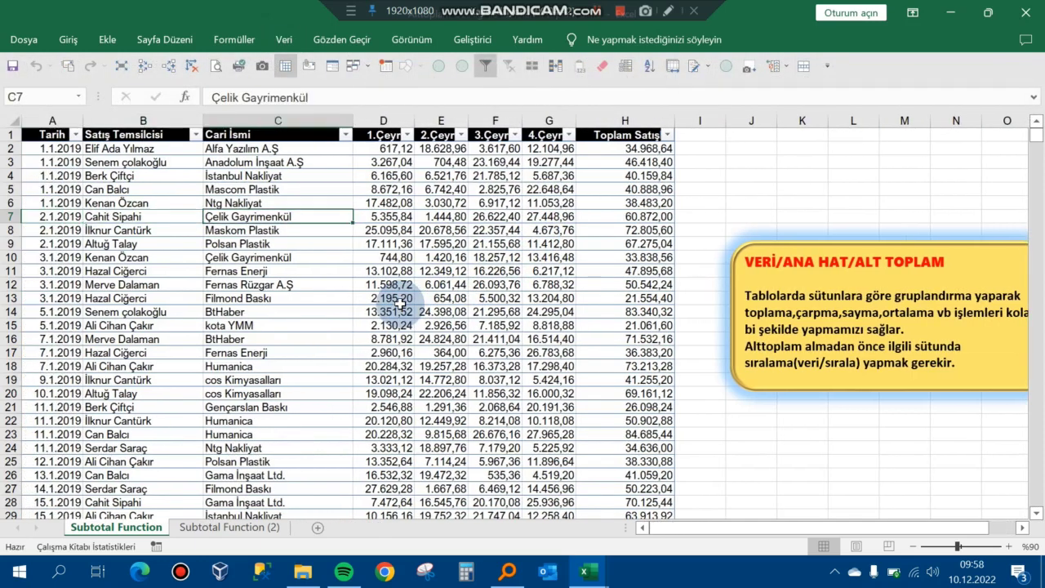
{"action": "left_click", "coordinate": [77, 185]}
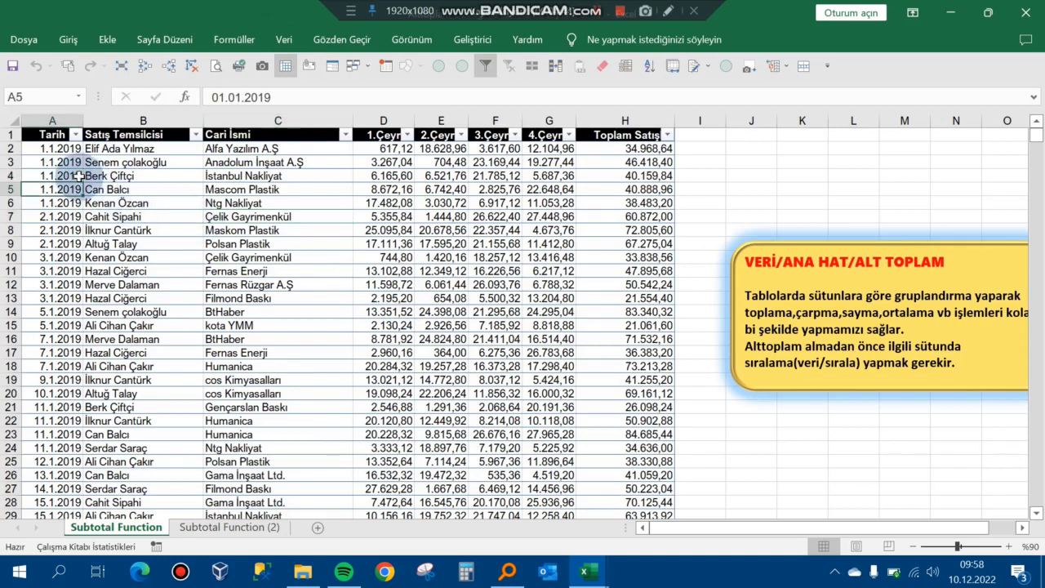
{"action": "key", "text": "Down"}
{"action": "key", "text": "Down"}
{"action": "key", "text": "Down"}
{"action": "key", "text": "Right"}
{"action": "key", "text": "Right"}
{"action": "key", "text": "Left"}
{"action": "key", "text": "Up"}
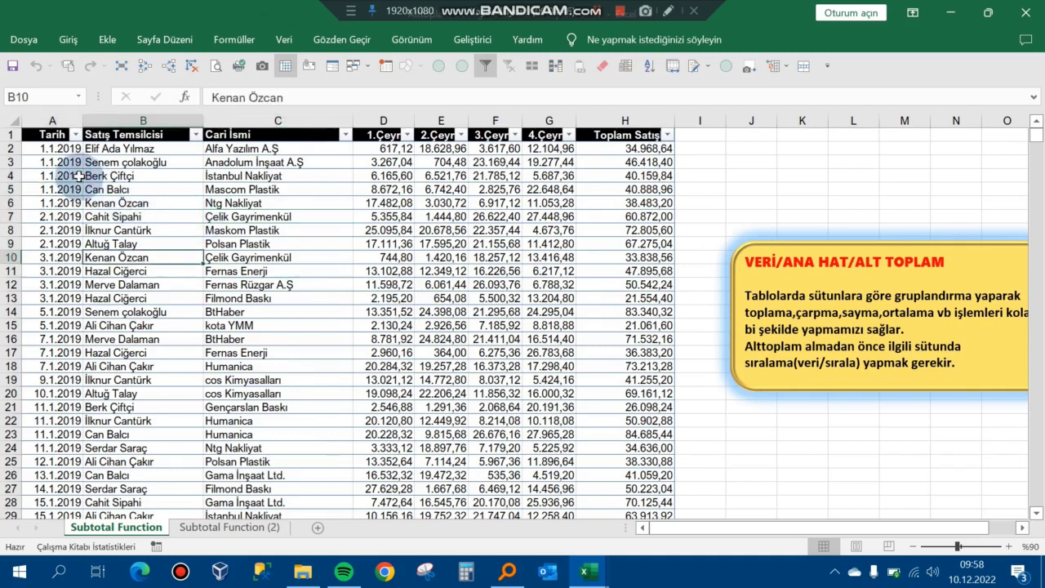
{"action": "key", "text": "Up"}
{"action": "key", "text": "Up"}
{"action": "key", "text": "Up"}
{"action": "key", "text": "Up"}
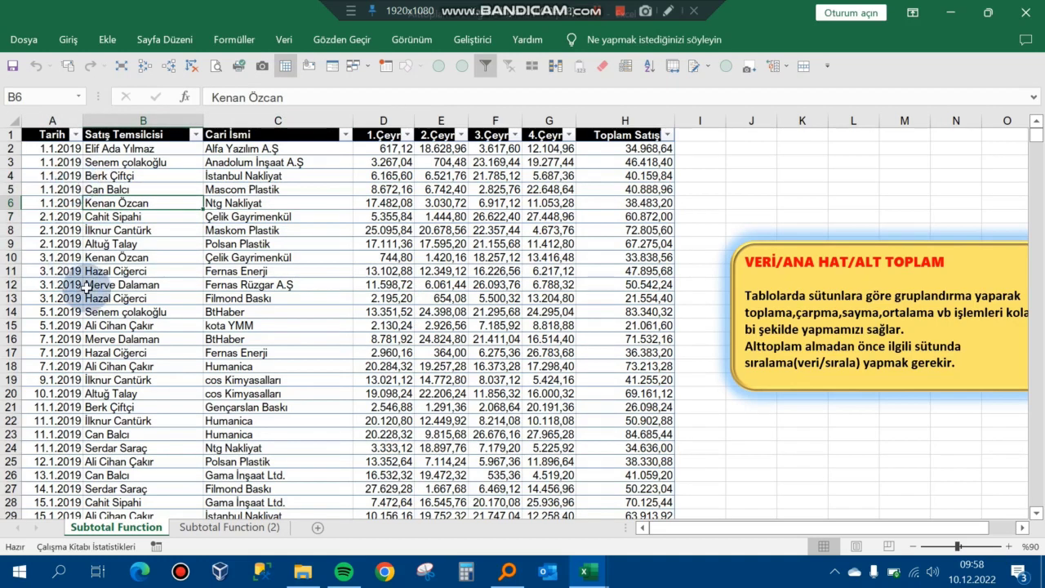
{"action": "left_click", "coordinate": [156, 355]}
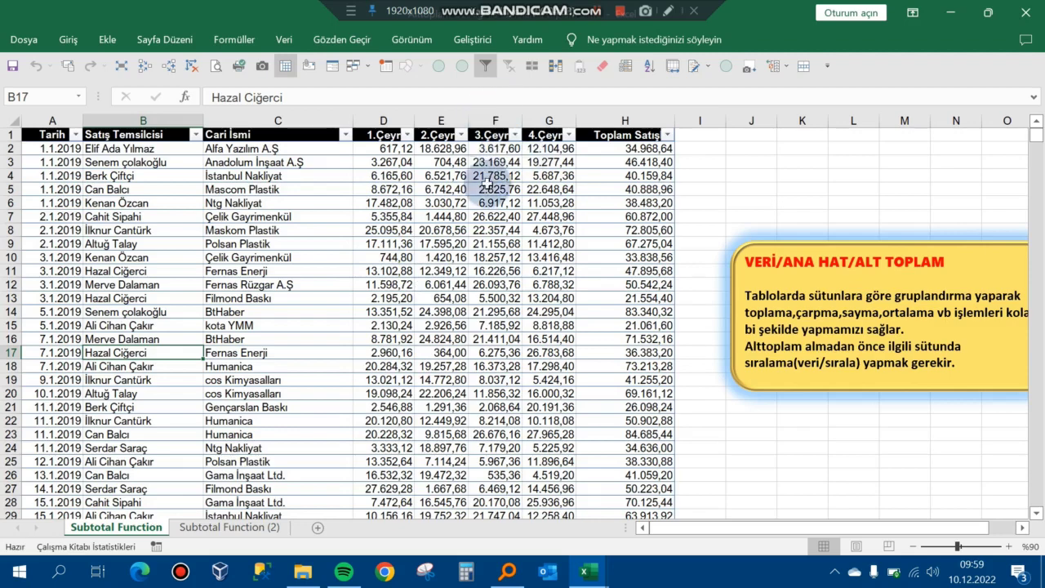
- Add Toplam Satışlar subtotals at each change in Satış Temsilcisi
{"action": "left_click", "coordinate": [287, 42]}
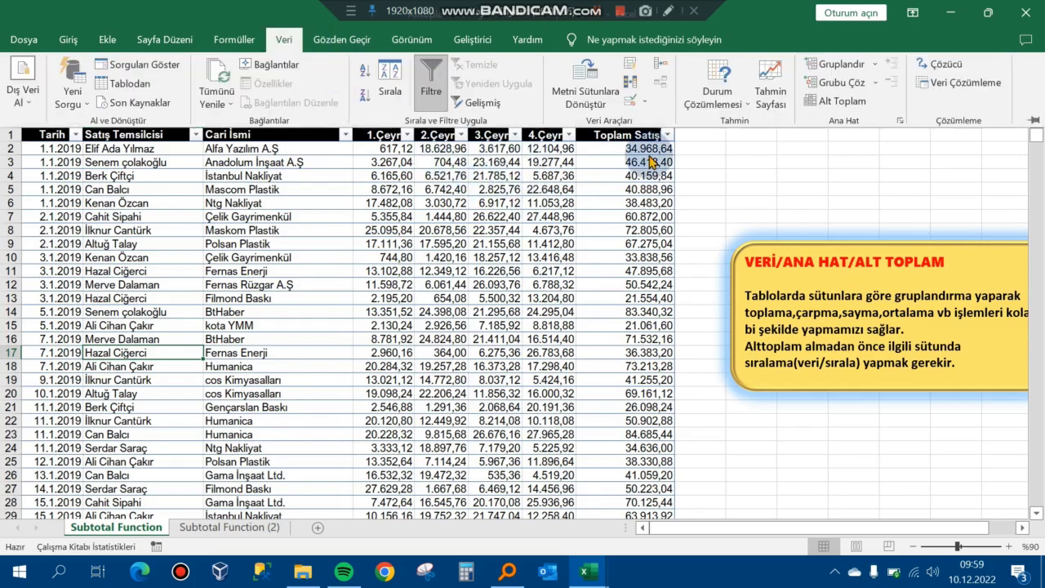
{"action": "left_click", "coordinate": [858, 112]}
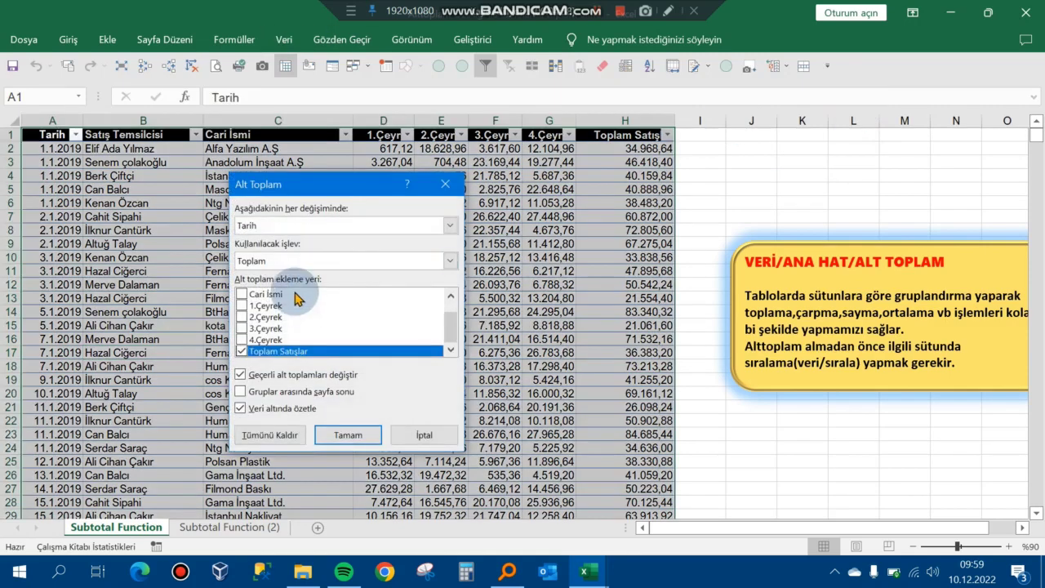
{"action": "left_click", "coordinate": [361, 229]}
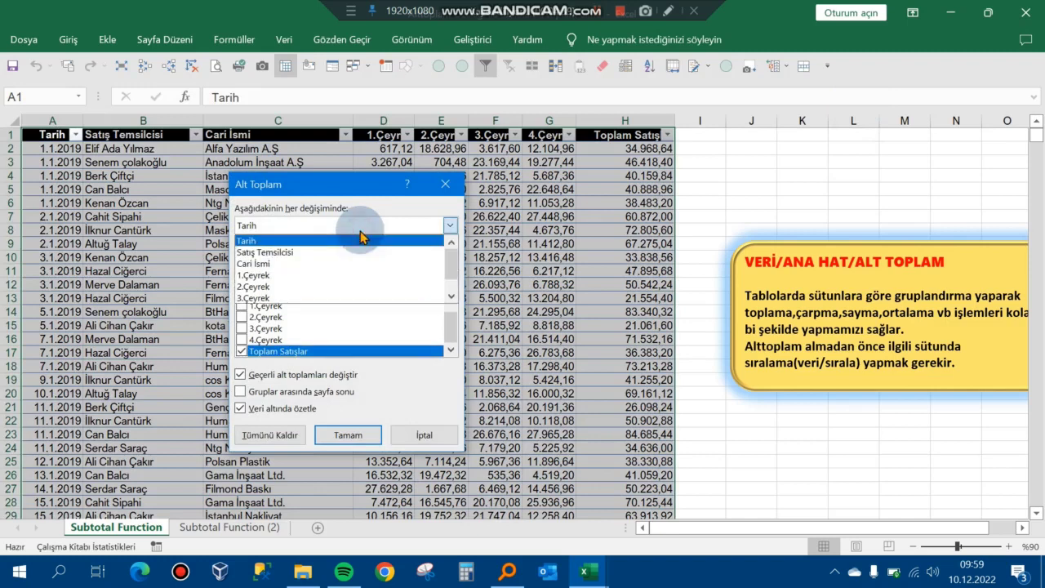
{"action": "left_click", "coordinate": [360, 253]}
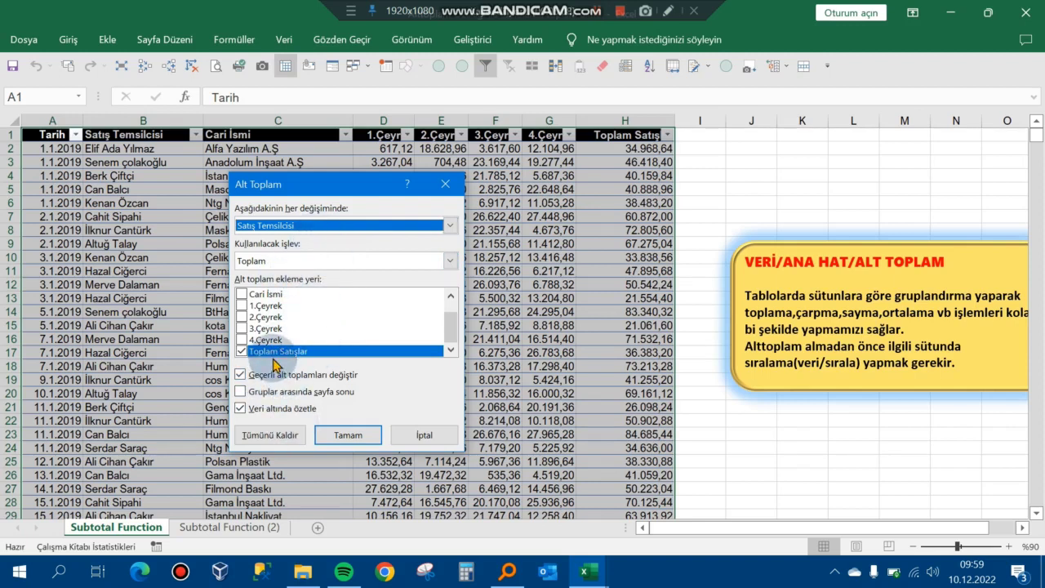
{"action": "left_click", "coordinate": [349, 438]}
{"action": "left_click", "coordinate": [350, 438]}
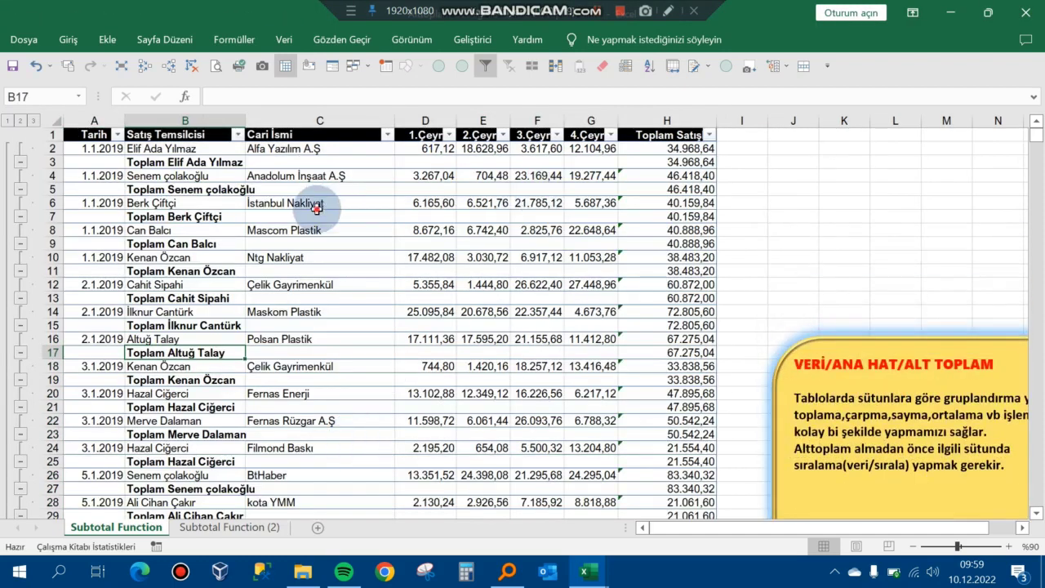
- Review the new subtotal rows between each representative's sales
{"action": "left_click", "coordinate": [317, 209]}
{"action": "key", "text": "Home"}
{"action": "key", "text": "Up"}
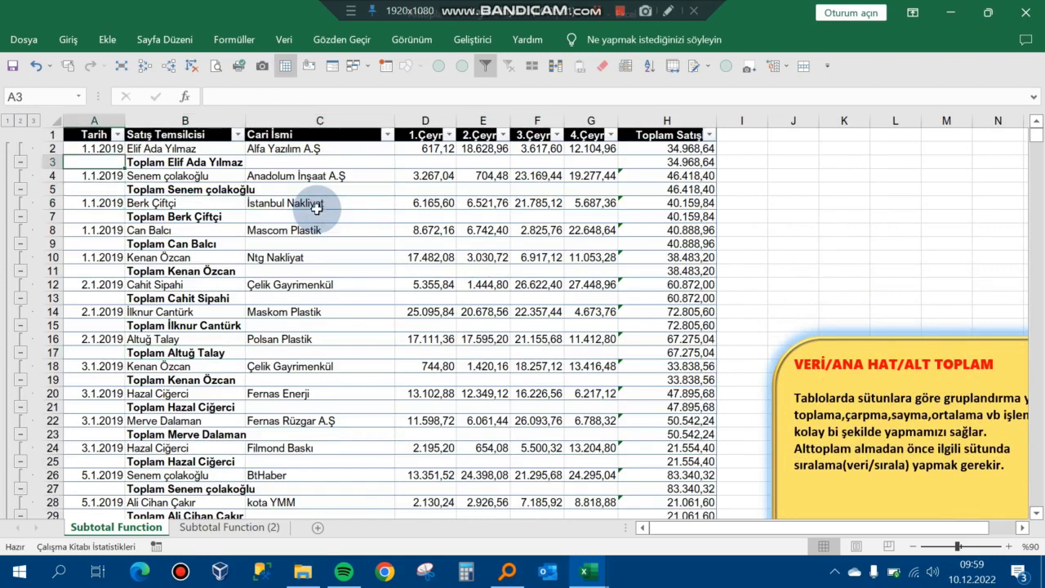
{"action": "key", "text": "Right"}
{"action": "key", "text": "Down"}
{"action": "key", "text": "Down"}
{"action": "key", "text": "Down"}
{"action": "key", "text": "Down"}
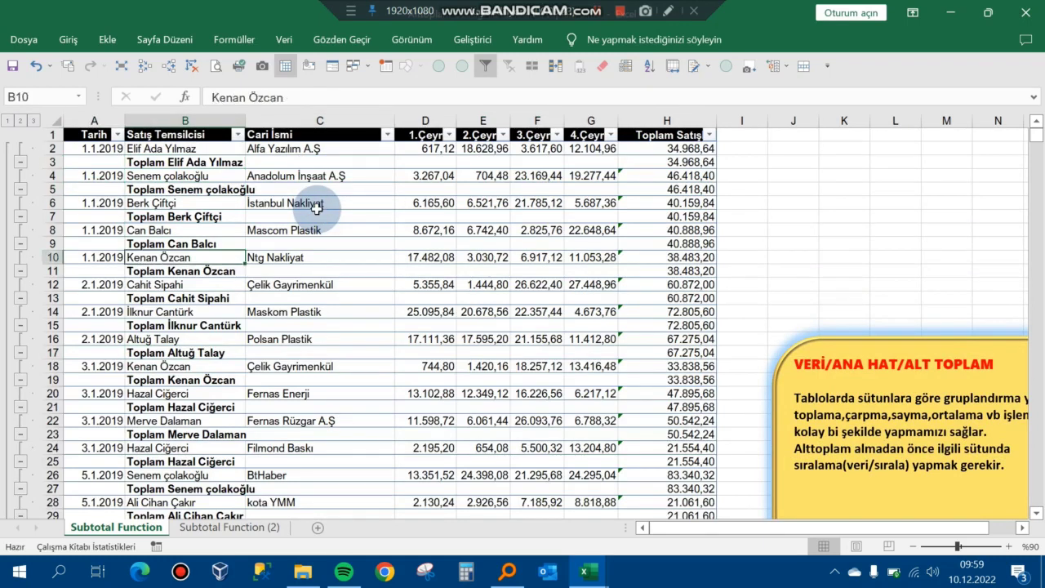
{"action": "scroll", "coordinate": [317, 209], "scroll_direction": "down", "scroll_amount": 1}
{"action": "key", "text": "Up"}
{"action": "key", "text": "Up"}
{"action": "key", "text": "Up"}
{"action": "key", "text": "Up"}
{"action": "key", "text": "Up"}
{"action": "key", "text": "Up"}
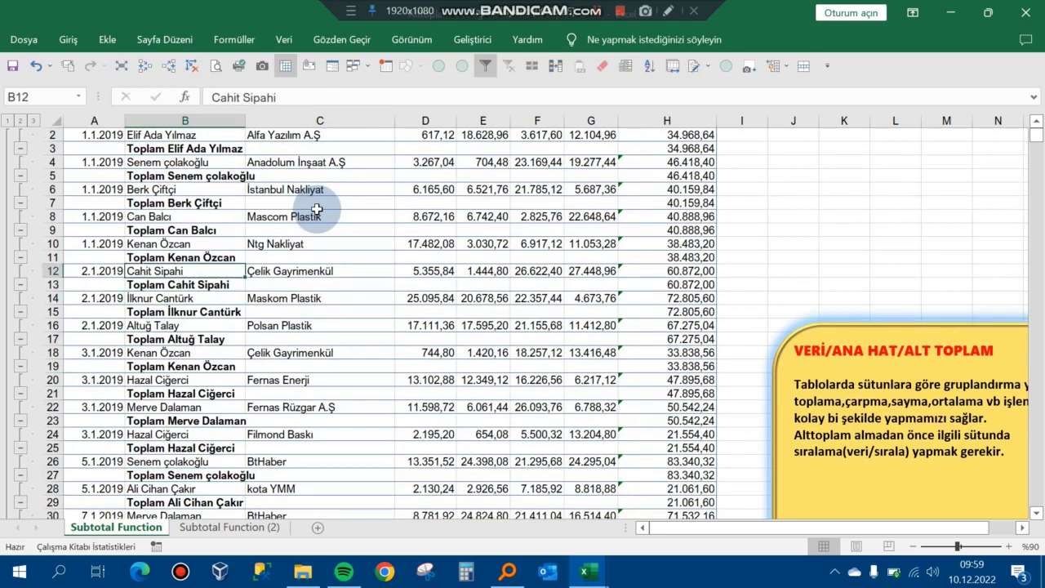
{"action": "key", "text": "Down"}
{"action": "key", "text": "Down"}
{"action": "key", "text": "Down"}
{"action": "key", "text": "Down"}
{"action": "key", "text": "Right"}
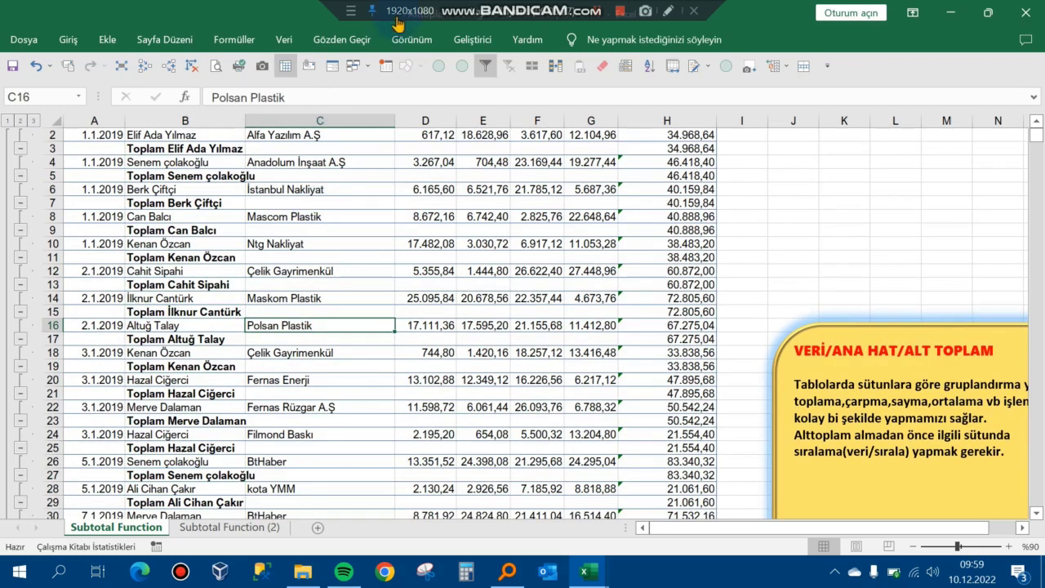
{"action": "left_click", "coordinate": [291, 41]}
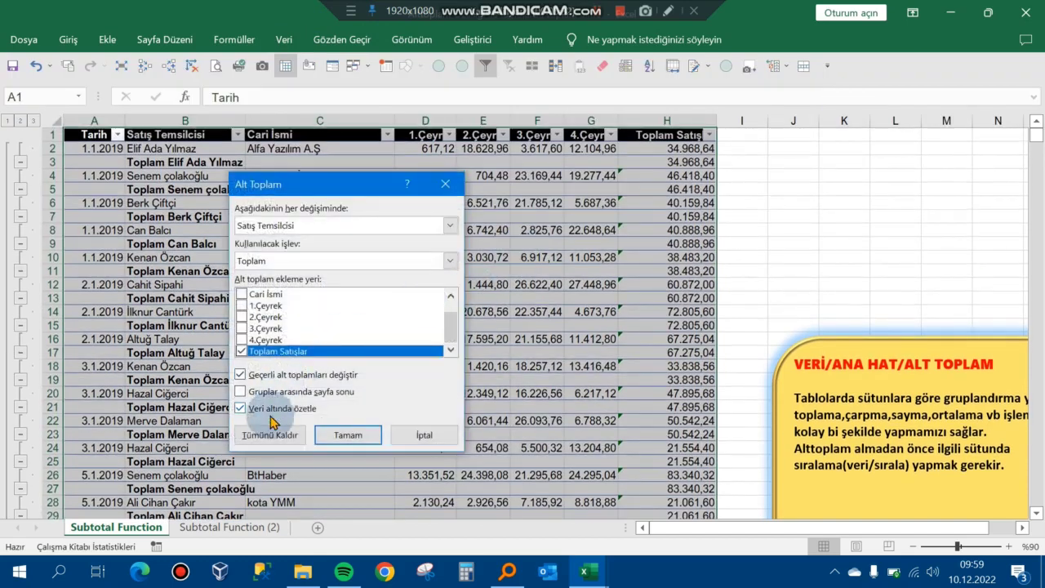
- Remove every subtotal with Tümünü Kaldır and return to the plain sales list
{"action": "left_click", "coordinate": [279, 437]}
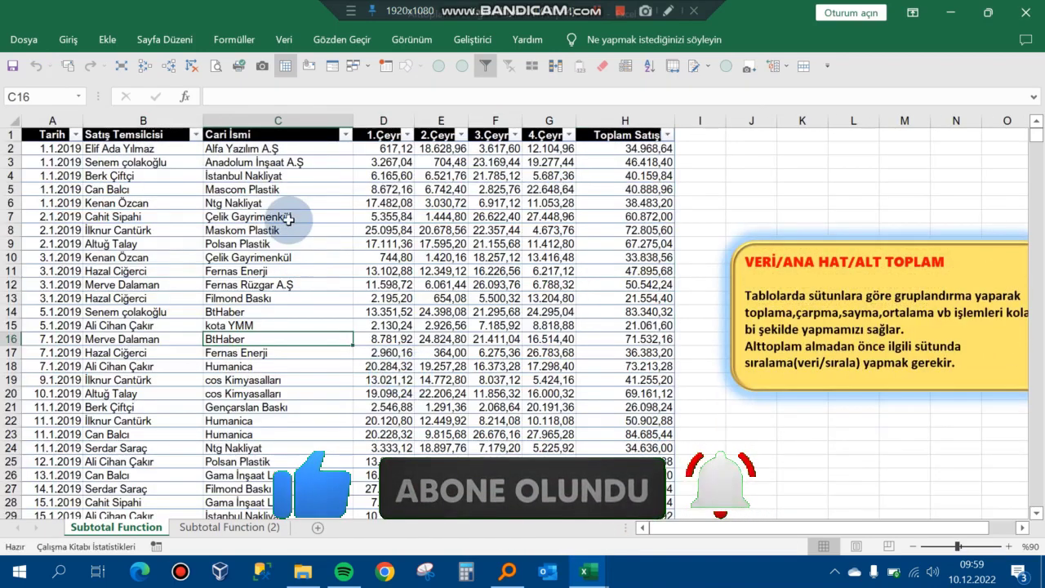
{"action": "left_click", "coordinate": [288, 219]}
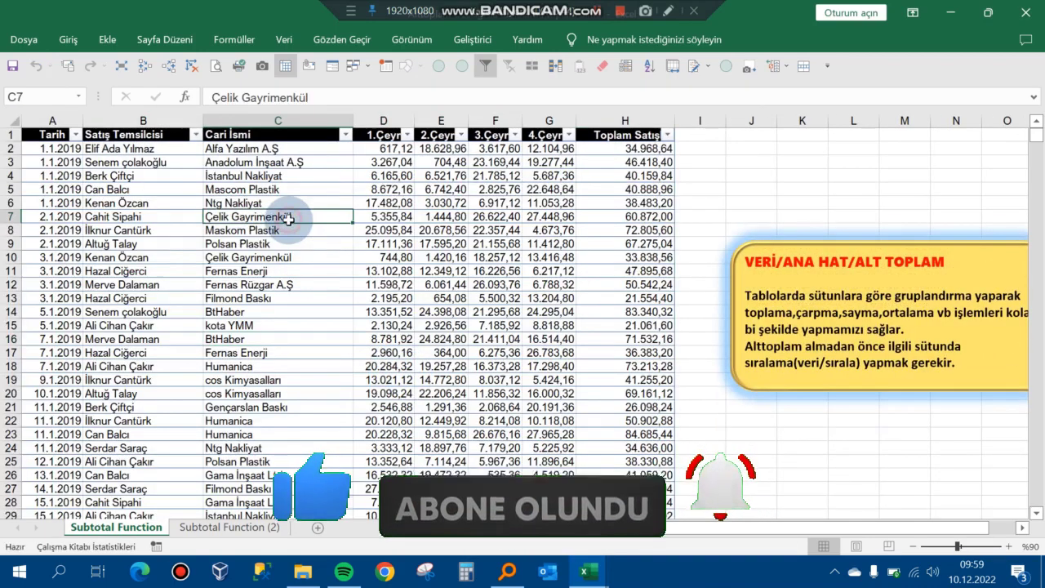
- Sort the sales table by Satış Temsilcisi, A to Z
{"action": "left_click", "coordinate": [282, 42]}
{"action": "left_click", "coordinate": [151, 169]}
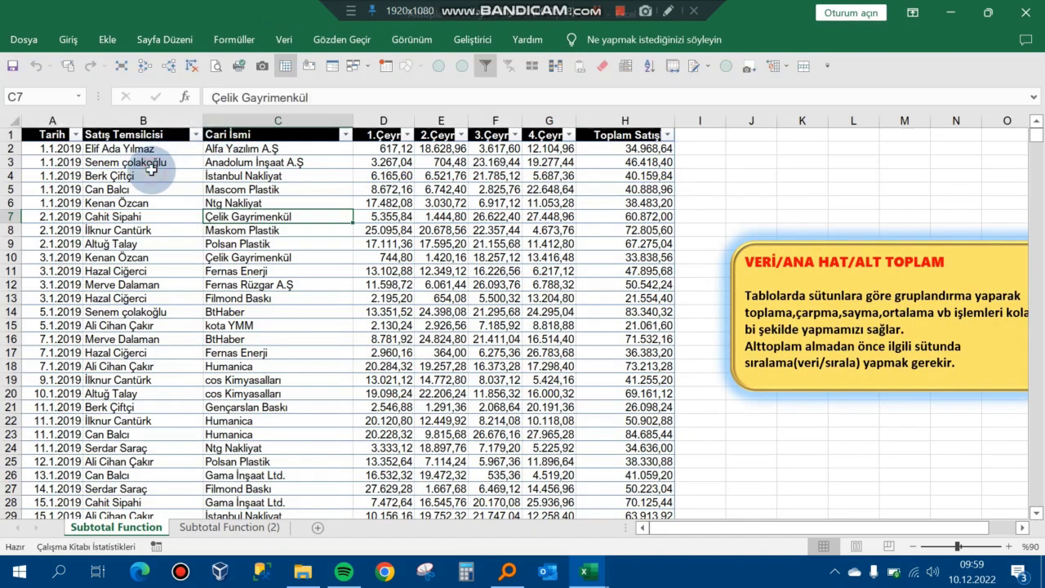
{"action": "left_click", "coordinate": [151, 171]}
{"action": "left_click", "coordinate": [284, 43]}
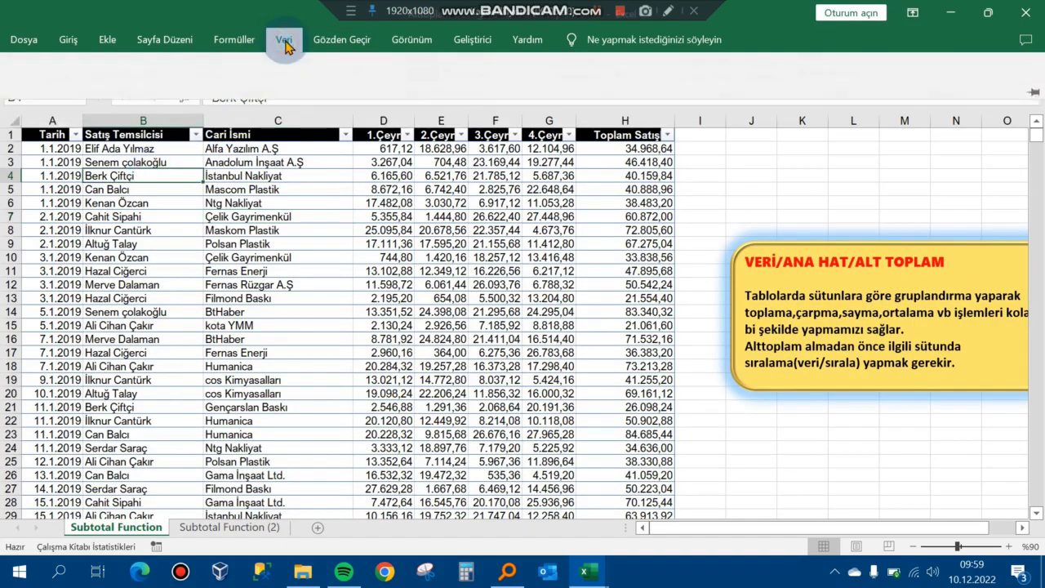
{"action": "left_click", "coordinate": [392, 82]}
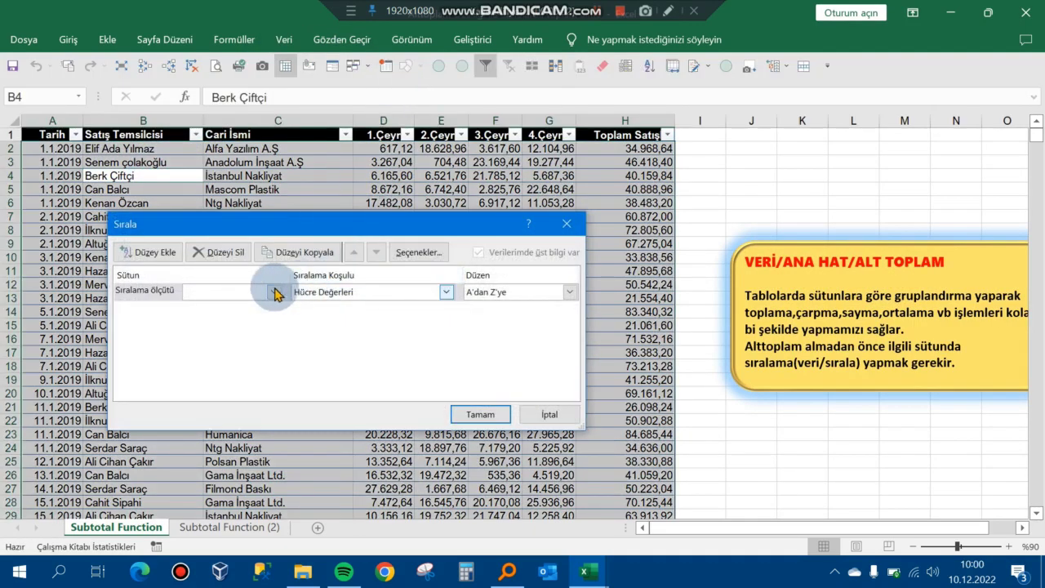
{"action": "left_click", "coordinate": [275, 293]}
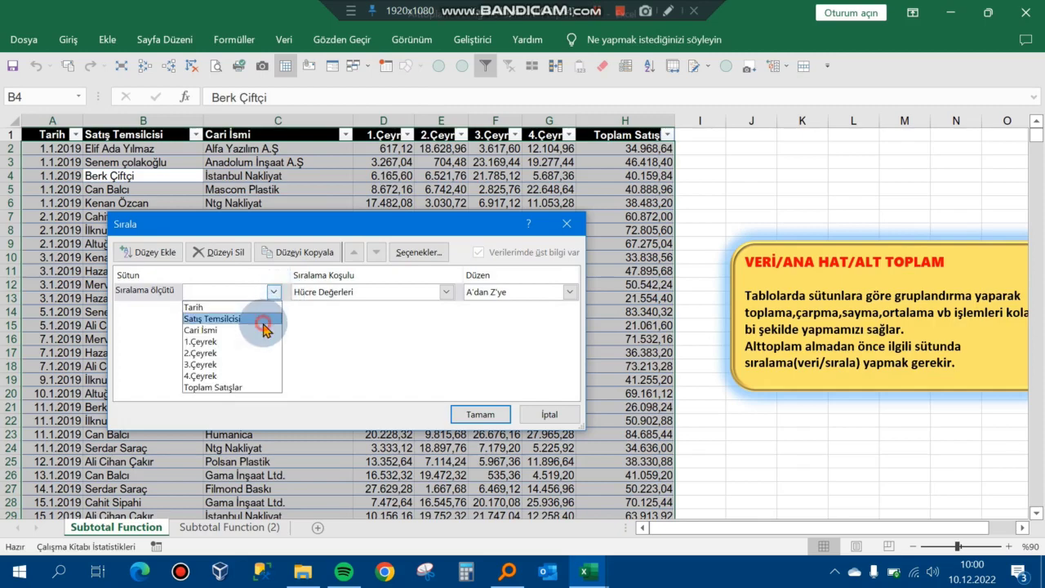
{"action": "left_click", "coordinate": [265, 326]}
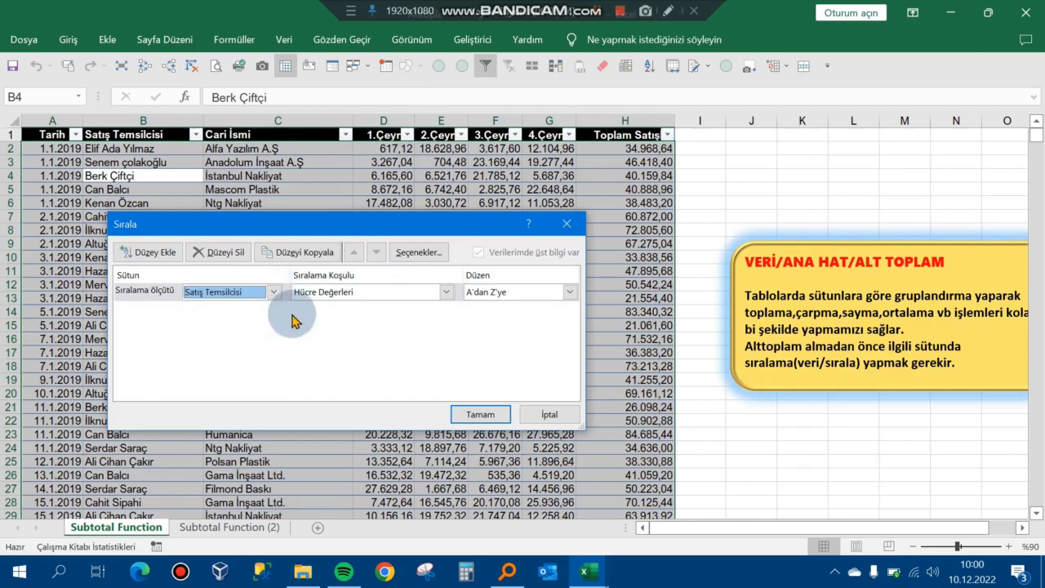
{"action": "left_click", "coordinate": [483, 414]}
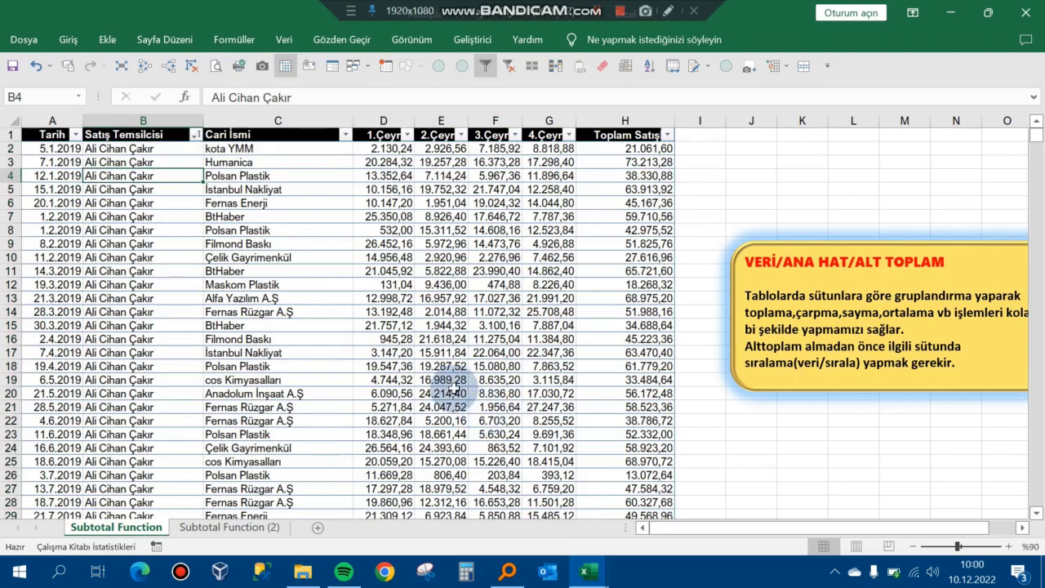
- Review the first representative's rows in the sorted table
{"action": "left_click", "coordinate": [174, 219]}
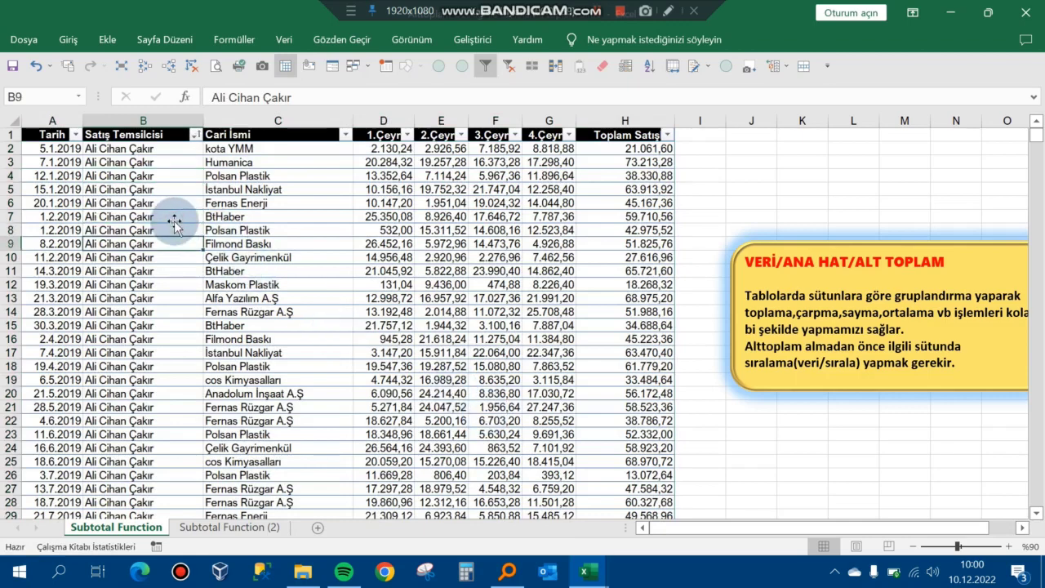
{"action": "key", "text": "Down"}
{"action": "key", "text": "Down"}
{"action": "key", "text": "Down"}
{"action": "key", "text": "Down"}
{"action": "key", "text": "Down"}
{"action": "key", "text": "Down"}
{"action": "key", "text": "Down"}
{"action": "key", "text": "Down"}
{"action": "key", "text": "Down"}
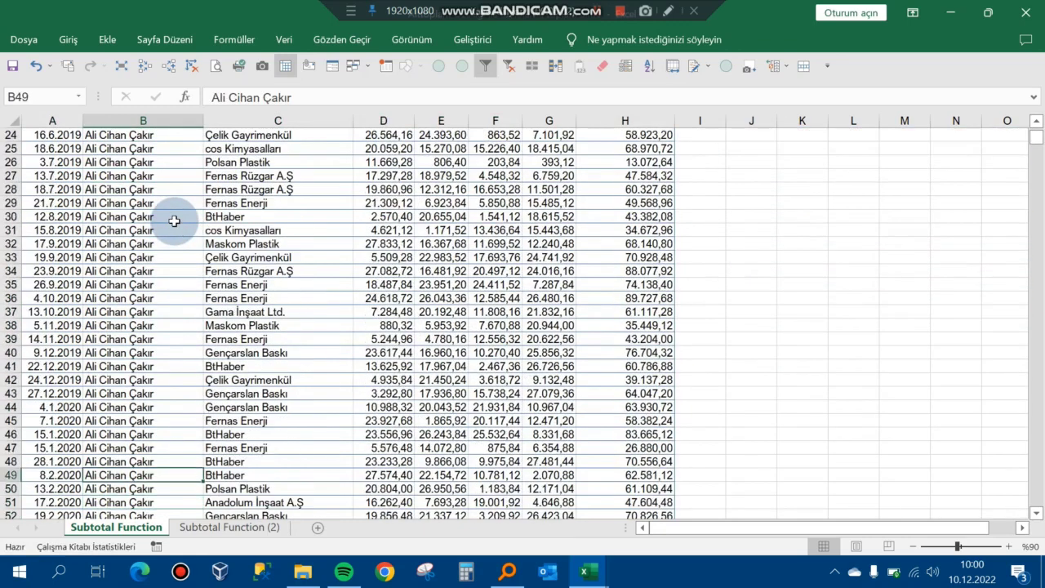
{"action": "key", "text": "Up"}
{"action": "key", "text": "Up"}
{"action": "key", "text": "Up"}
{"action": "key", "text": "Up"}
{"action": "key", "text": "Up"}
{"action": "key", "text": "Up"}
{"action": "key", "text": "Up"}
{"action": "key", "text": "Up"}
{"action": "key", "text": "Up"}
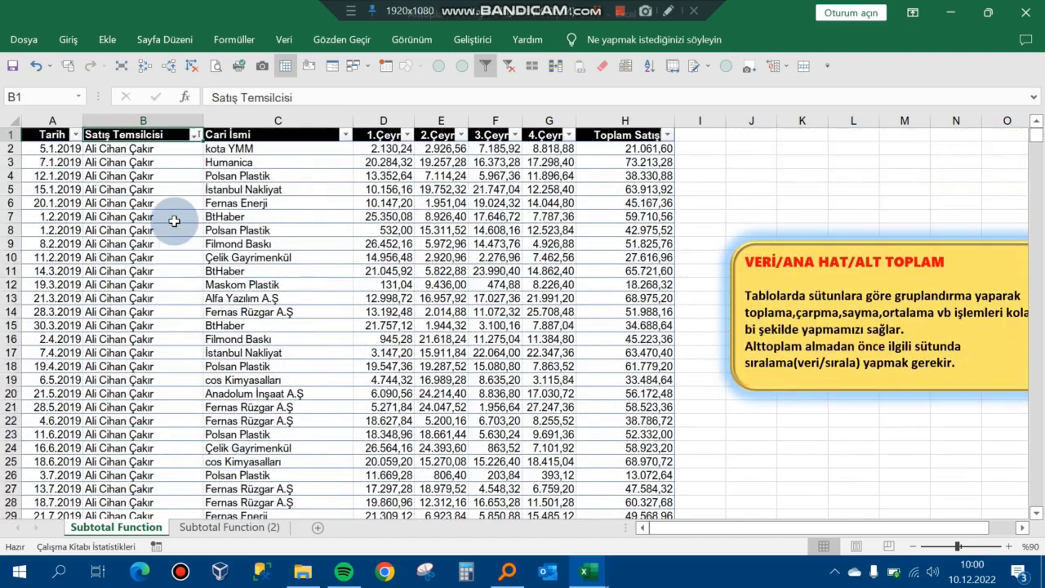
{"action": "key", "text": "Down"}
{"action": "key", "text": "Down"}
{"action": "key", "text": "Down"}
{"action": "key", "text": "Right"}
{"action": "key", "text": "Down"}
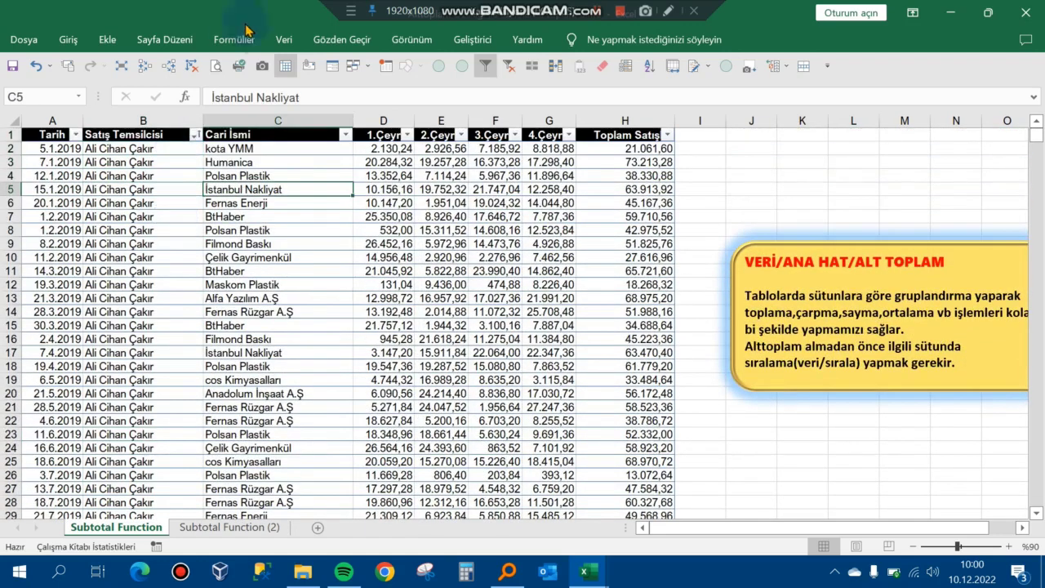
{"action": "left_click", "coordinate": [281, 41]}
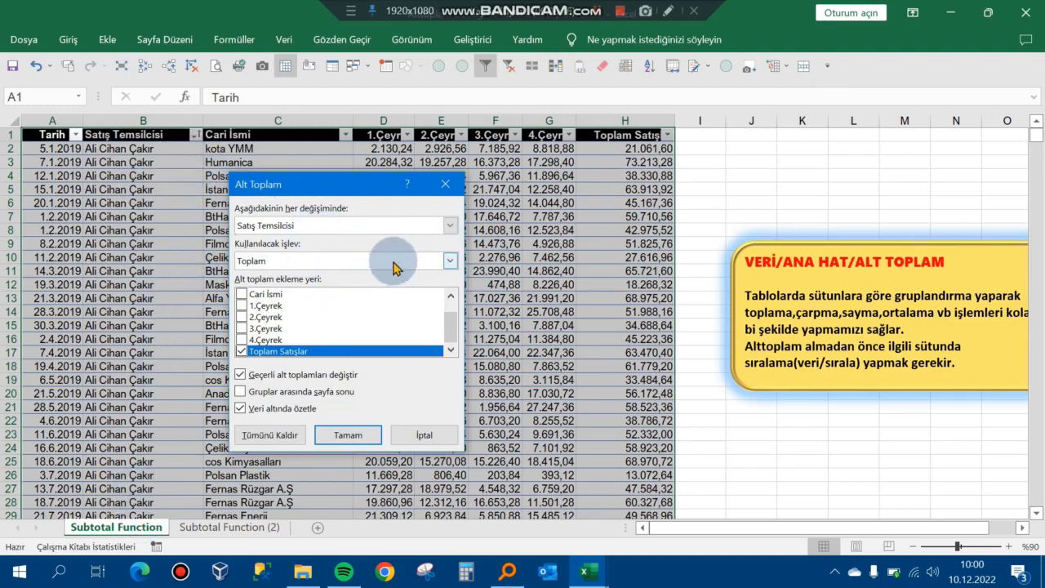
- Apply the per-representative subtotals and move down through the grouped rows
{"action": "left_click", "coordinate": [347, 437]}
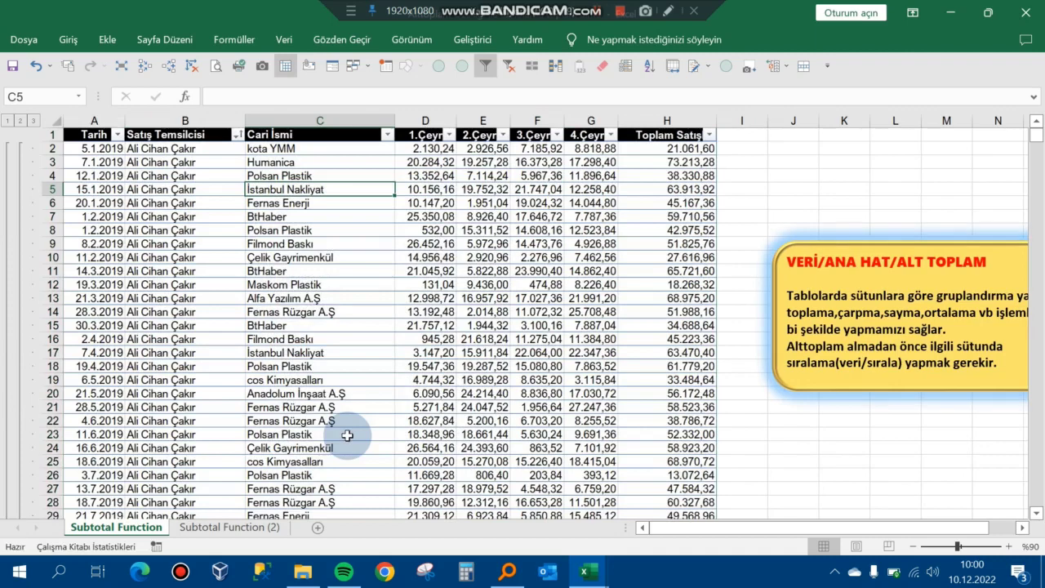
{"action": "key", "text": "Down"}
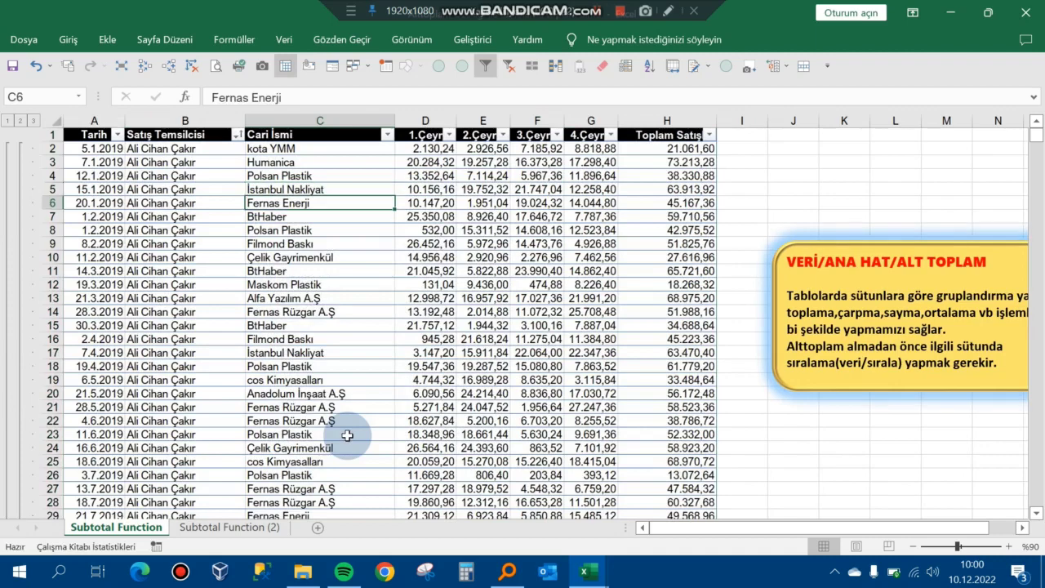
{"action": "key", "text": "Down"}
{"action": "key", "text": "Down"}
{"action": "key", "text": "Down"}
{"action": "key", "text": "Down"}
{"action": "key", "text": "Down"}
{"action": "key", "text": "Down"}
{"action": "key", "text": "Down"}
{"action": "key", "text": "Down"}
{"action": "key", "text": "Down"}
{"action": "key", "text": "Down"}
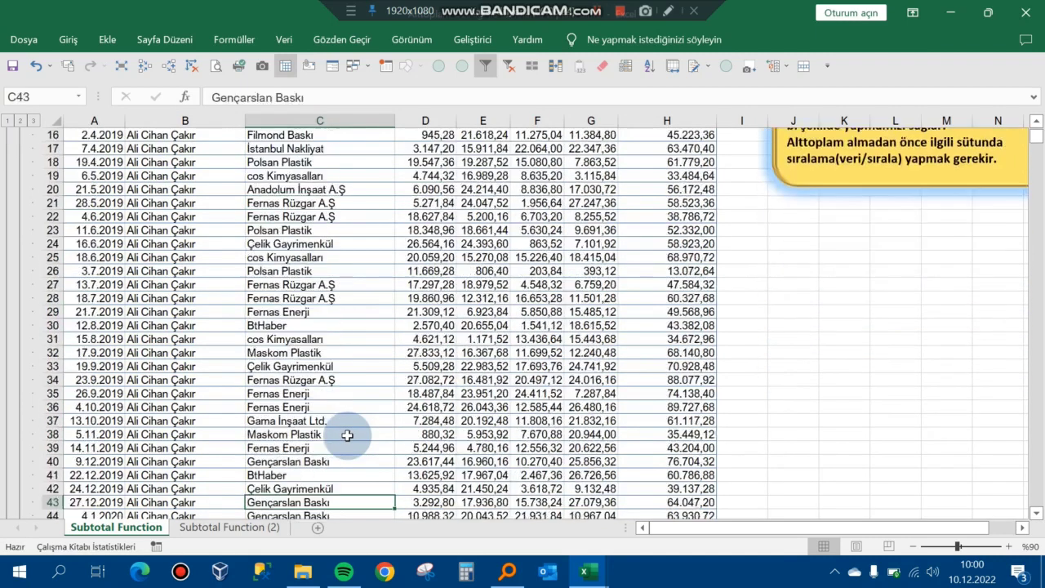
{"action": "key", "text": "Down"}
{"action": "key", "text": "Down"}
{"action": "key", "text": "Down"}
{"action": "key", "text": "Down"}
{"action": "key", "text": "Down"}
{"action": "key", "text": "Down"}
{"action": "key", "text": "Down"}
{"action": "key", "text": "Down"}
{"action": "key", "text": "Down"}
{"action": "key", "text": "Down"}
{"action": "key", "text": "Down"}
{"action": "key", "text": "Down"}
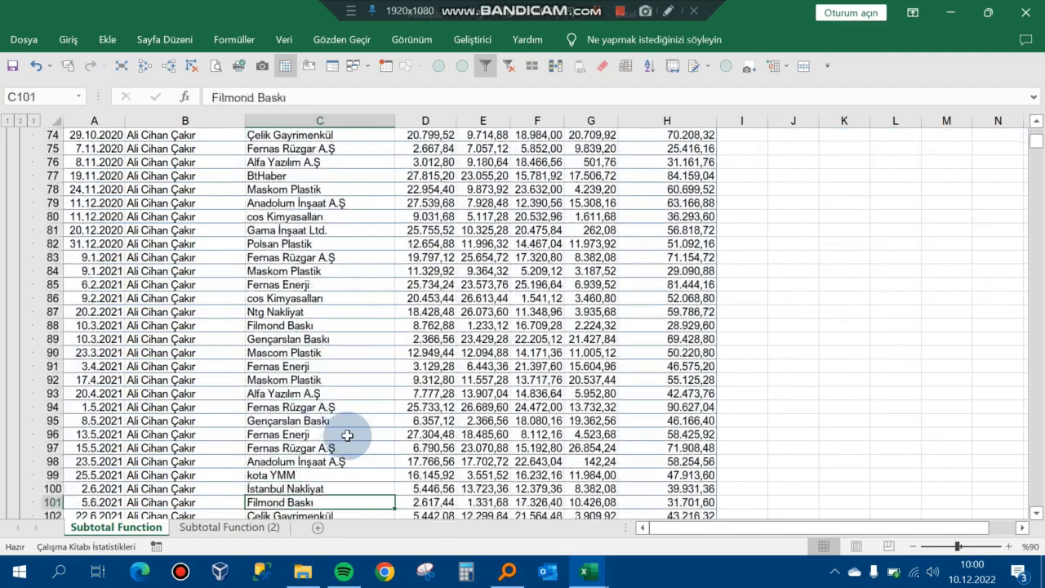
{"action": "key", "text": "Down"}
{"action": "key", "text": "Down"}
{"action": "key", "text": "Down"}
{"action": "key", "text": "Down"}
{"action": "key", "text": "Down"}
{"action": "key", "text": "Down"}
{"action": "key", "text": "Up"}
{"action": "key", "text": "Up"}
{"action": "key", "text": "Up"}
{"action": "key", "text": "Up"}
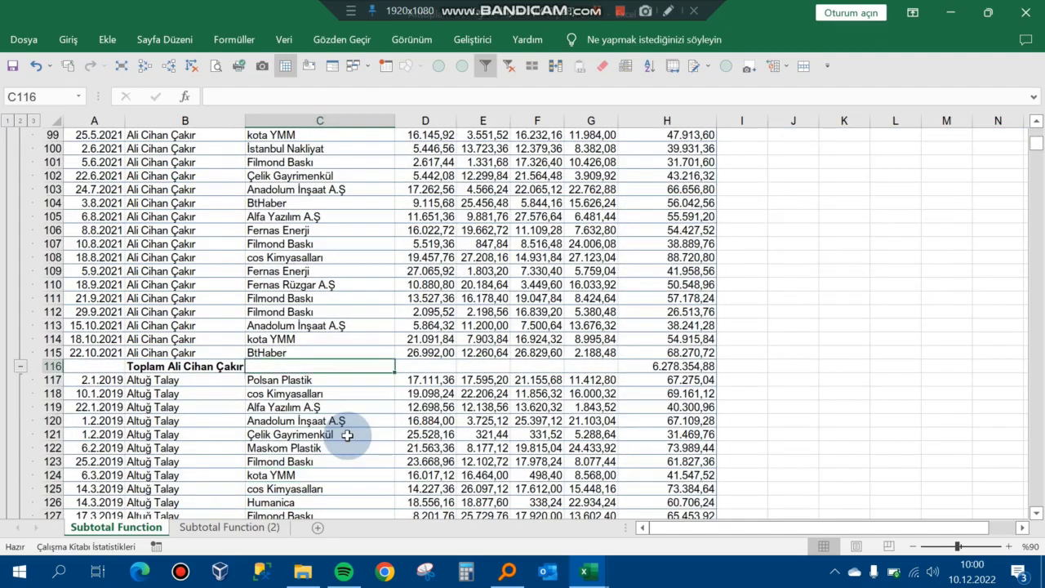
{"action": "key", "text": "Up"}
{"action": "key", "text": "Left"}
{"action": "key", "text": "Left"}
{"action": "key", "text": "Right"}
{"action": "key", "text": "Right"}
{"action": "key", "text": "Right"}
{"action": "key", "text": "Right"}
{"action": "key", "text": "Right"}
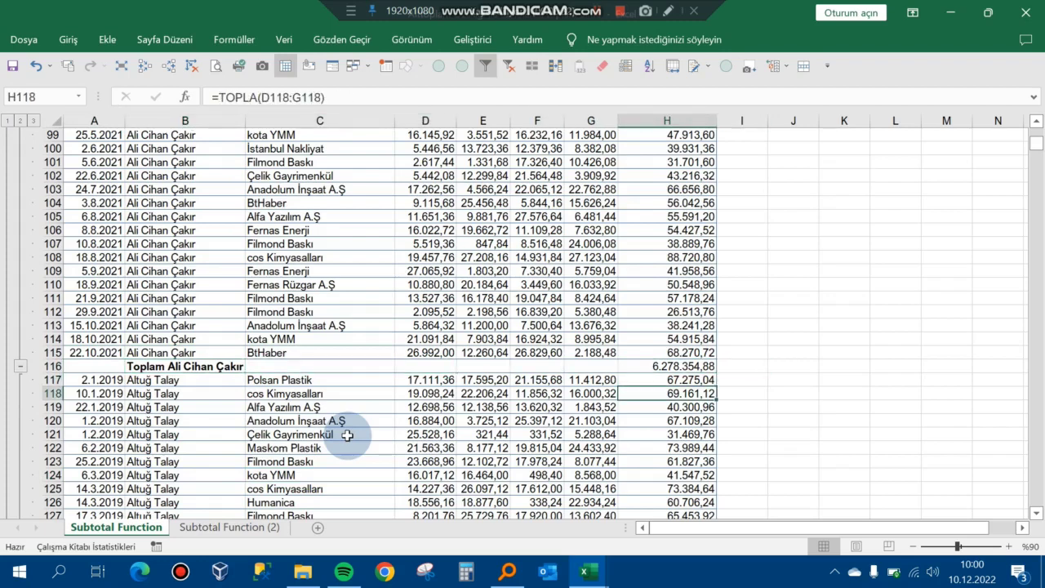
{"action": "key", "text": "Down"}
{"action": "key", "text": "Down"}
{"action": "key", "text": "Down"}
{"action": "key", "text": "Down"}
{"action": "key", "text": "Down"}
{"action": "key", "text": "Down"}
{"action": "key", "text": "Down"}
{"action": "key", "text": "Down"}
{"action": "key", "text": "Down"}
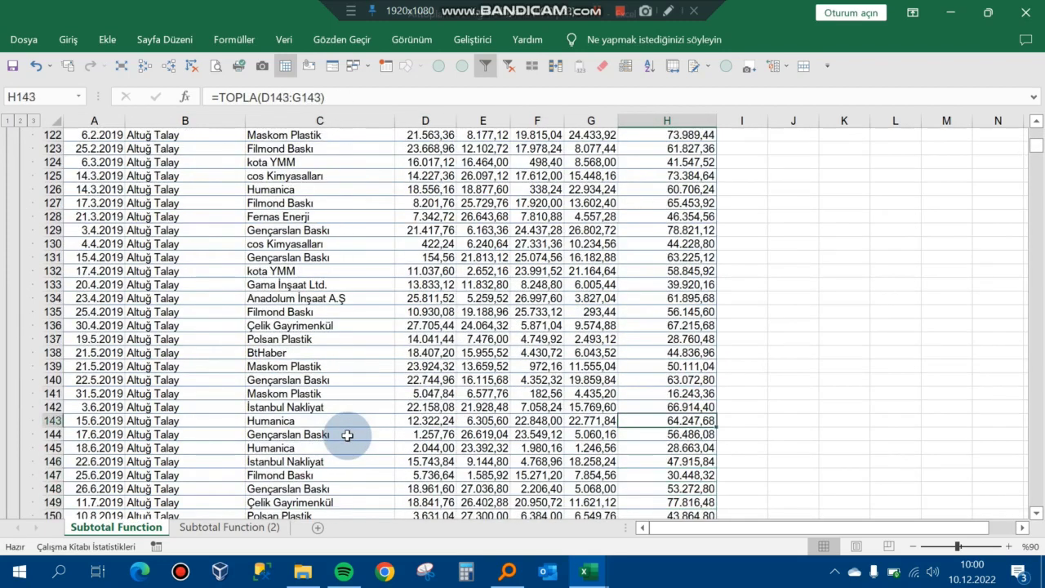
{"action": "key", "text": "Up"}
{"action": "key", "text": "Up"}
{"action": "key", "text": "Up"}
{"action": "key", "text": "Up"}
{"action": "key", "text": "Up"}
{"action": "key", "text": "Up"}
{"action": "key", "text": "Up"}
{"action": "key", "text": "Up"}
{"action": "key", "text": "Up"}
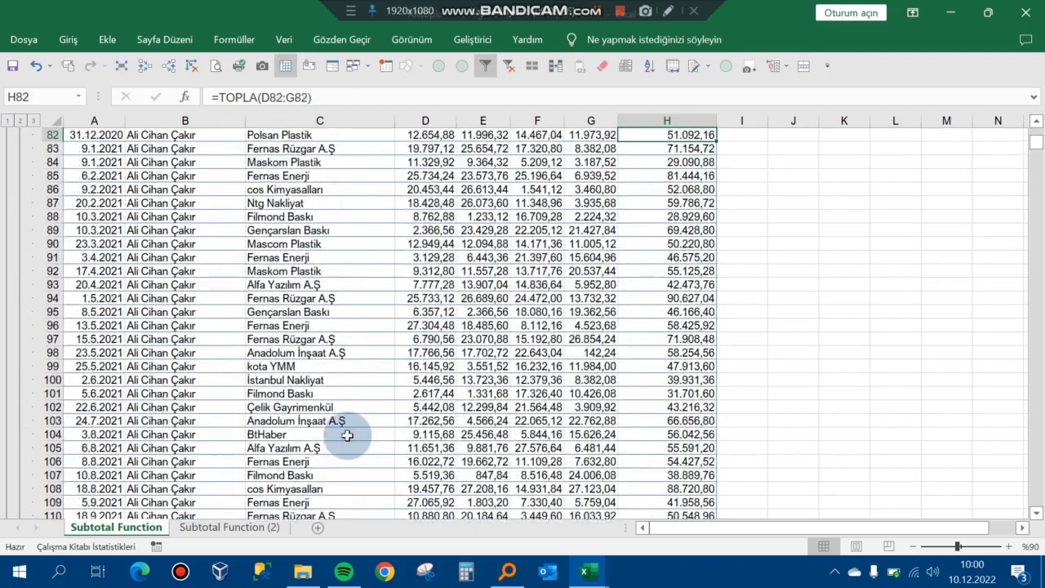
{"action": "key", "text": "Up"}
{"action": "key", "text": "Up"}
{"action": "key", "text": "Up"}
{"action": "key", "text": "Up"}
{"action": "key", "text": "Up"}
{"action": "key", "text": "Up"}
{"action": "key", "text": "Up"}
{"action": "key", "text": "Up"}
{"action": "key", "text": "Up"}
{"action": "key", "text": "Up"}
{"action": "key", "text": "Up"}
{"action": "key", "text": "Up"}
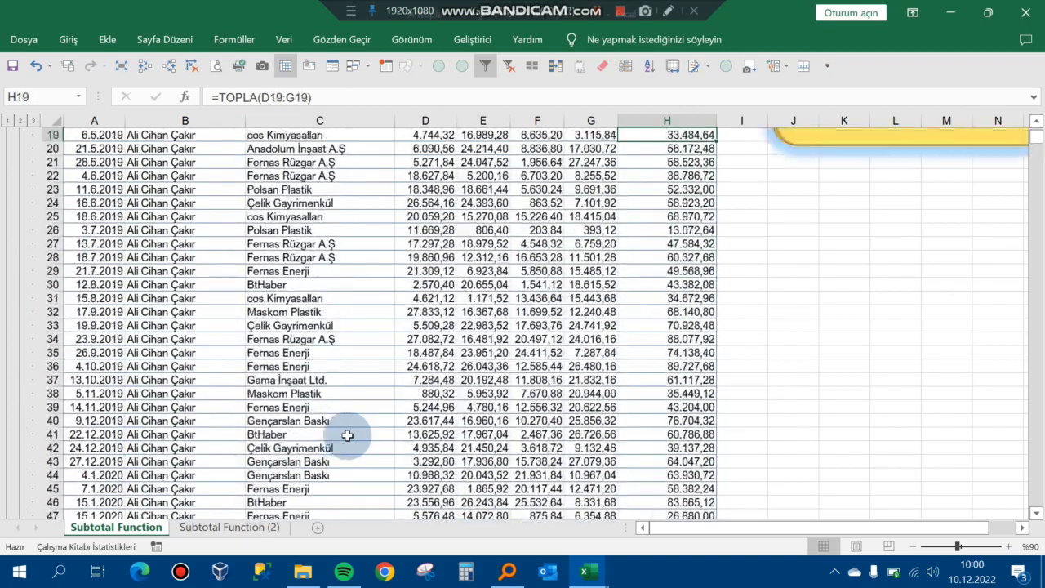
{"action": "key", "text": "Up"}
{"action": "key", "text": "Up"}
{"action": "key", "text": "Up"}
{"action": "key", "text": "Up"}
{"action": "key", "text": "Up"}
{"action": "key", "text": "Up"}
{"action": "left_click", "coordinate": [343, 284]}
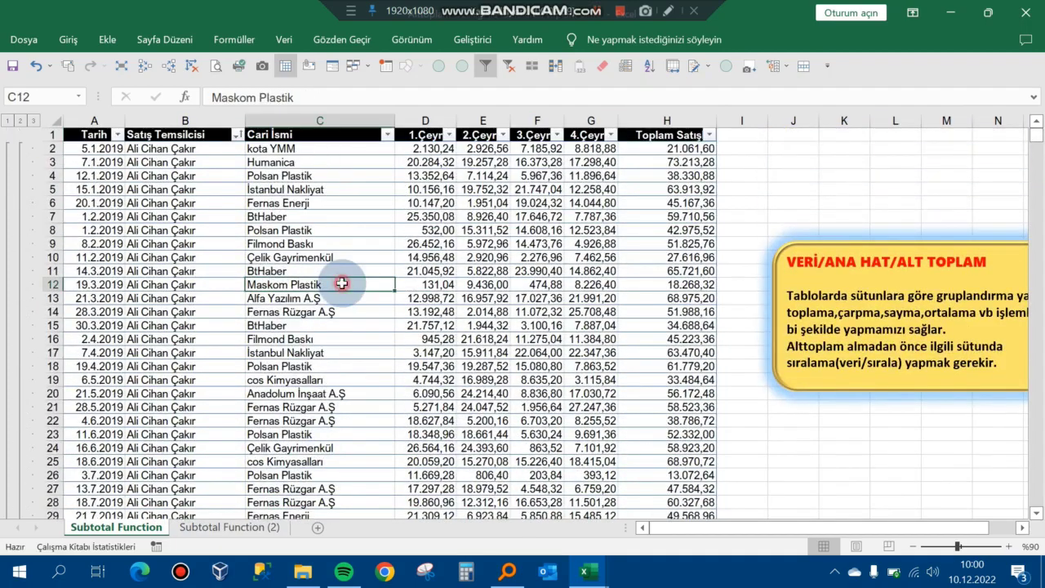
- Collapse the outline to representative totals and inspect the Toplam Cahit Sipahi formula
{"action": "left_click", "coordinate": [20, 120]}
{"action": "left_click", "coordinate": [452, 187]}
{"action": "key", "text": "Left"}
{"action": "key", "text": "Left"}
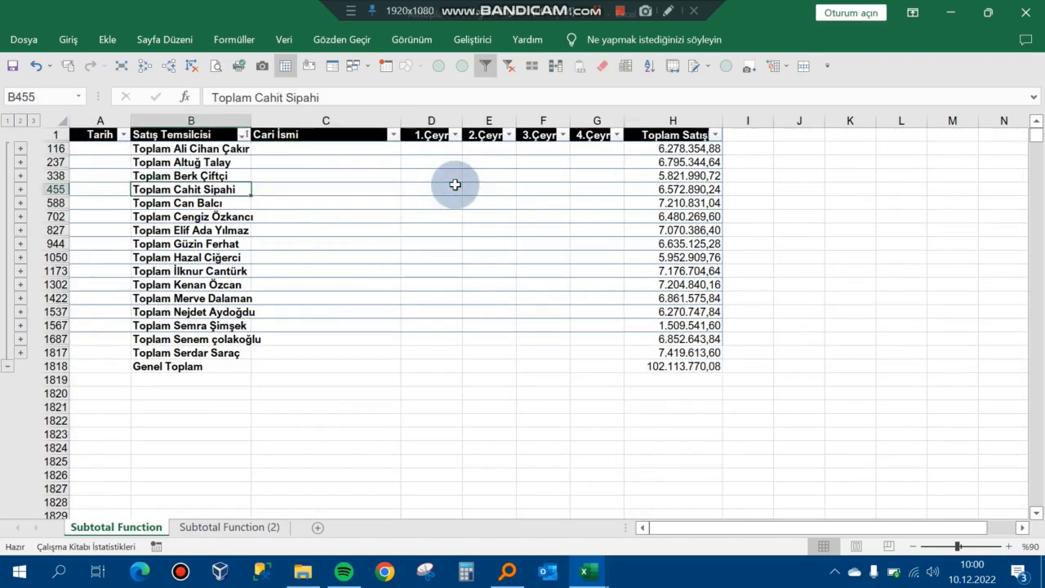
{"action": "key", "text": "Right"}
{"action": "key", "text": "Right"}
{"action": "key", "text": "Right"}
{"action": "key", "text": "Right"}
{"action": "key", "text": "Right"}
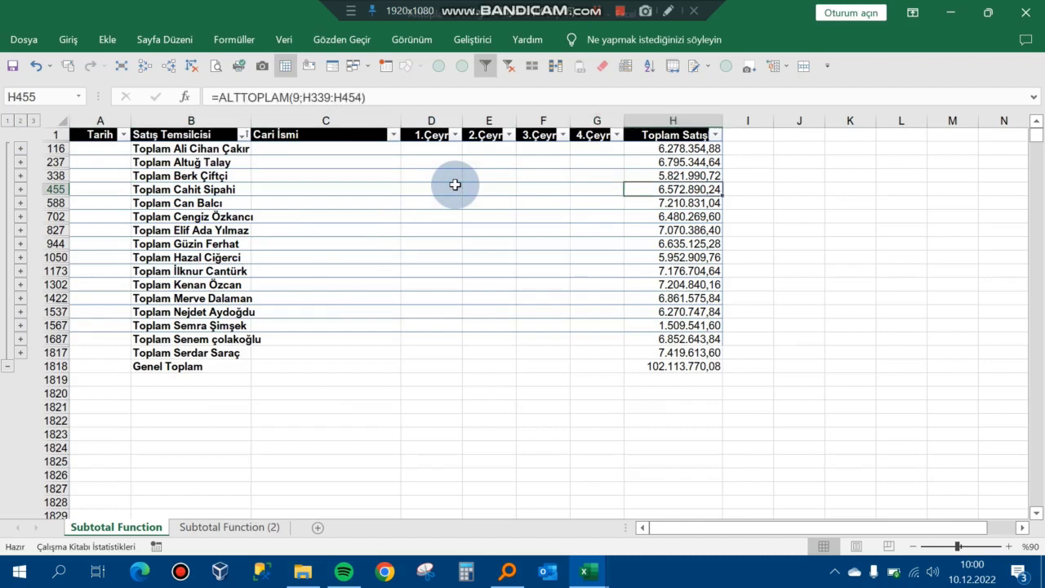
{"action": "key", "text": "Up"}
{"action": "key", "text": "Up"}
{"action": "key", "text": "Left"}
{"action": "key", "text": "Left"}
{"action": "key", "text": "Left"}
{"action": "key", "text": "Left"}
{"action": "key", "text": "Left"}
{"action": "key", "text": "Down"}
{"action": "key", "text": "Down"}
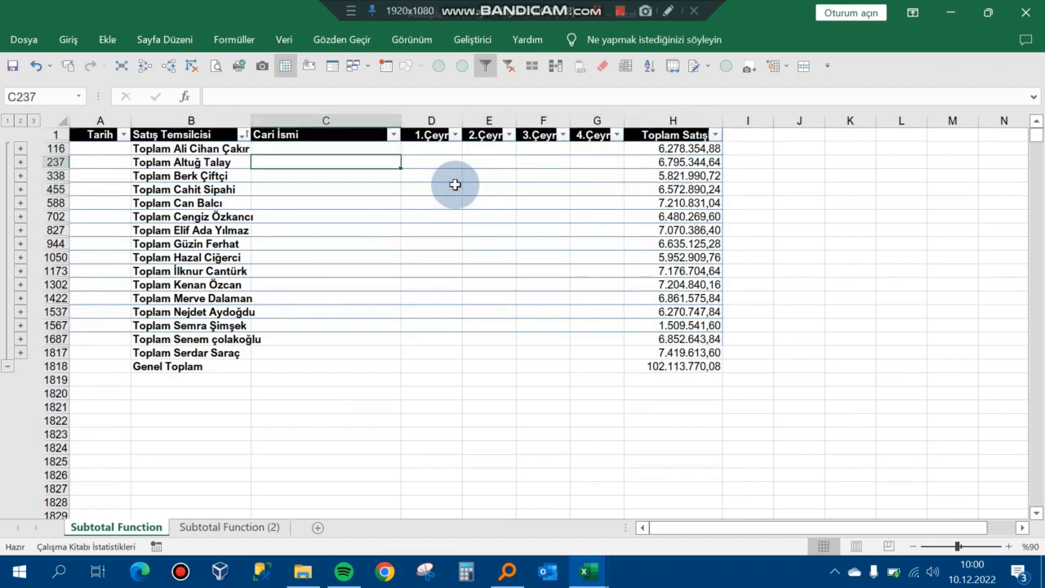
{"action": "key", "text": "Right"}
{"action": "key", "text": "Right"}
{"action": "key", "text": "Right"}
{"action": "key", "text": "Right"}
{"action": "key", "text": "Right"}
{"action": "key", "text": "Right"}
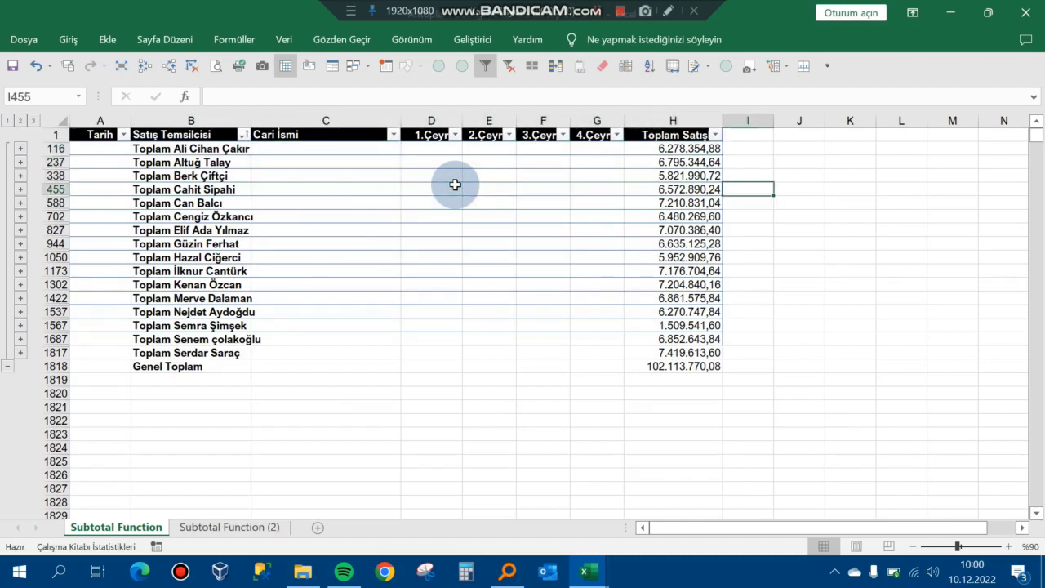
{"action": "key", "text": "Left"}
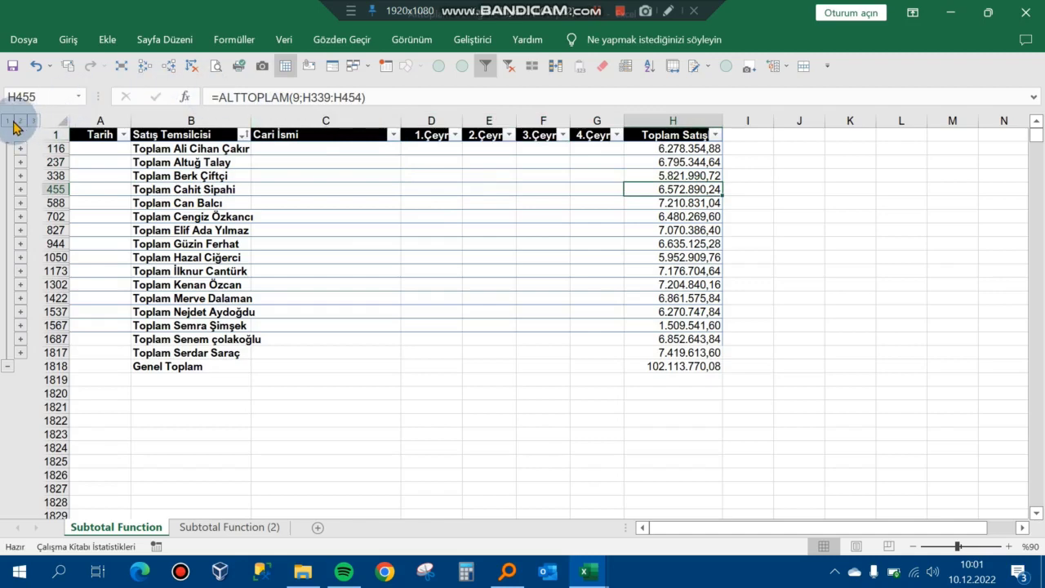
- View only the Genel Toplam in H1818, then expand the outline to level 3
{"action": "left_click", "coordinate": [9, 121]}
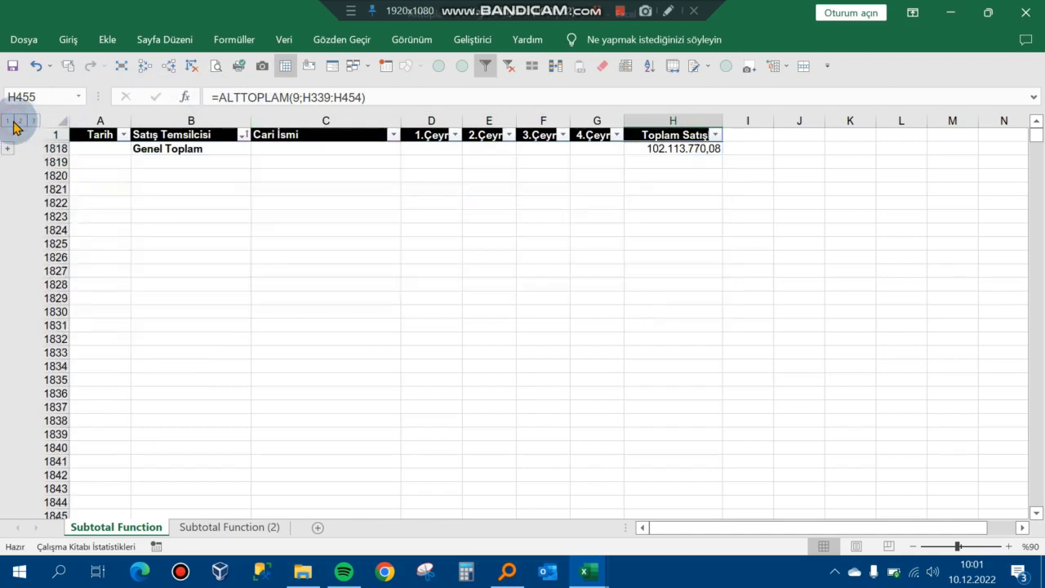
{"action": "left_click", "coordinate": [661, 148]}
{"action": "left_click", "coordinate": [35, 122]}
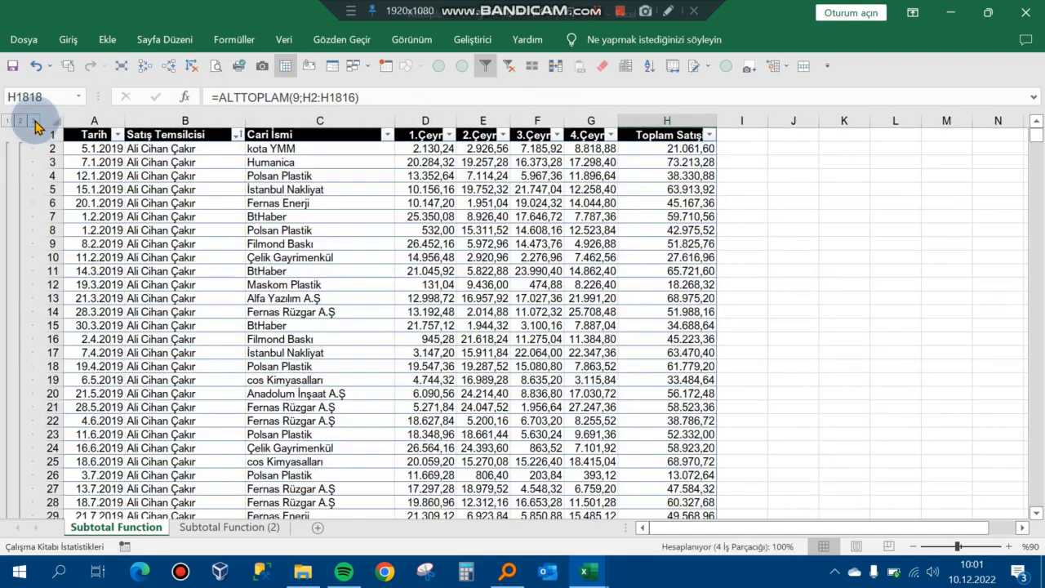
{"action": "left_click", "coordinate": [364, 285]}
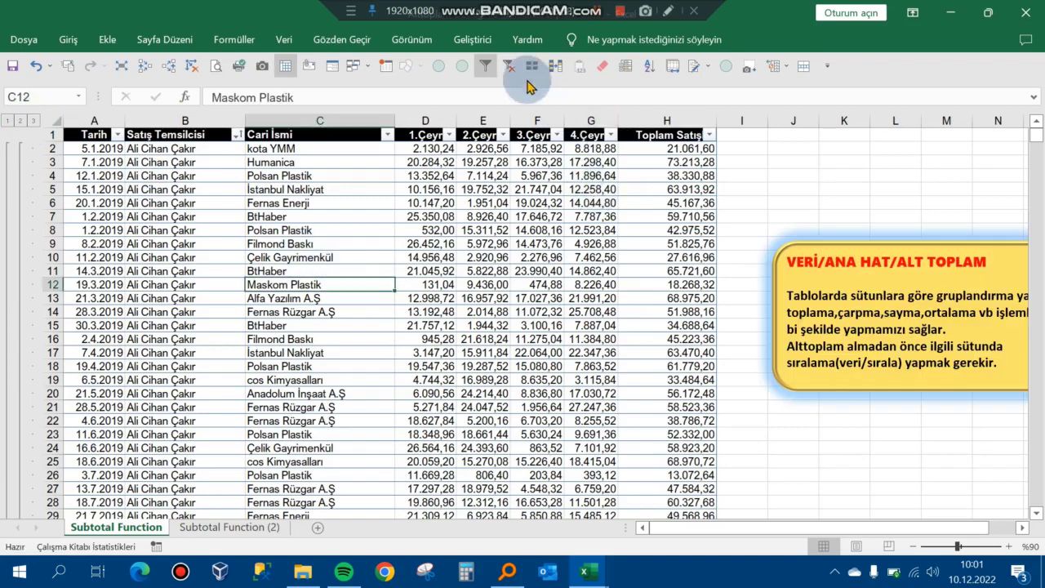
- Remove all subtotals from the Subtotal Function sheet
{"action": "left_click", "coordinate": [72, 41]}
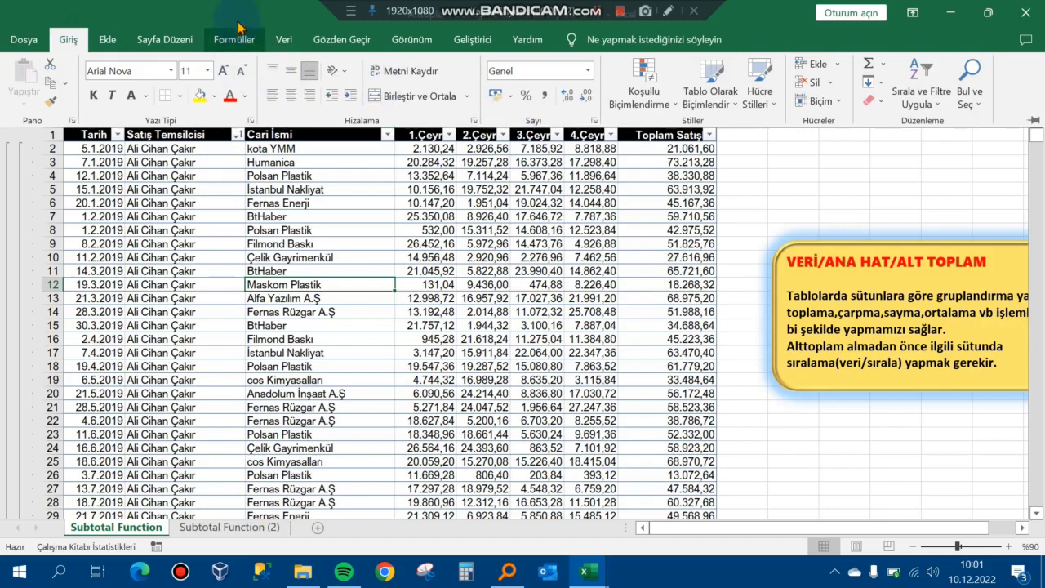
{"action": "left_click", "coordinate": [280, 41]}
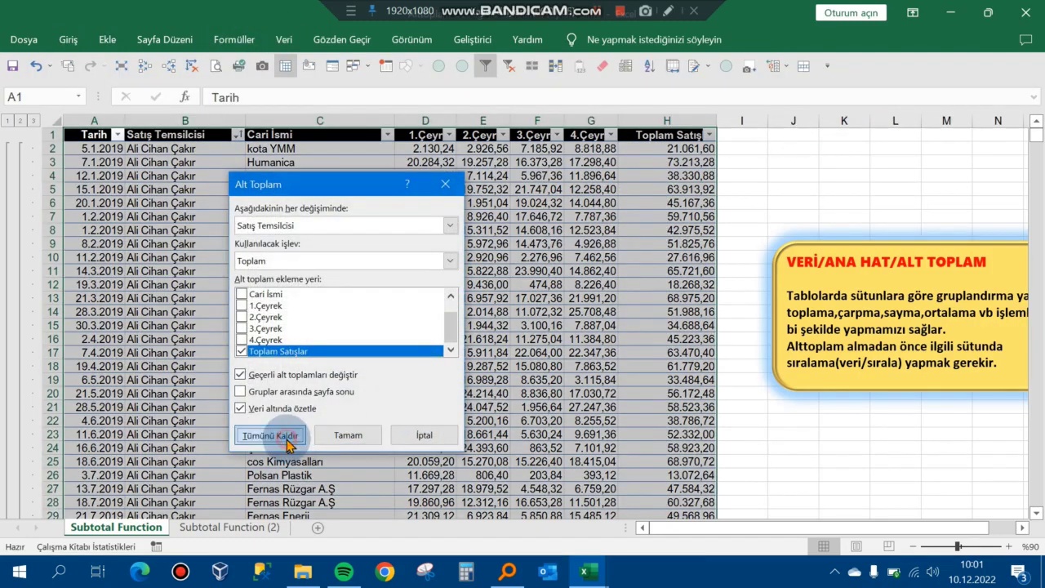
{"action": "left_click", "coordinate": [281, 434]}
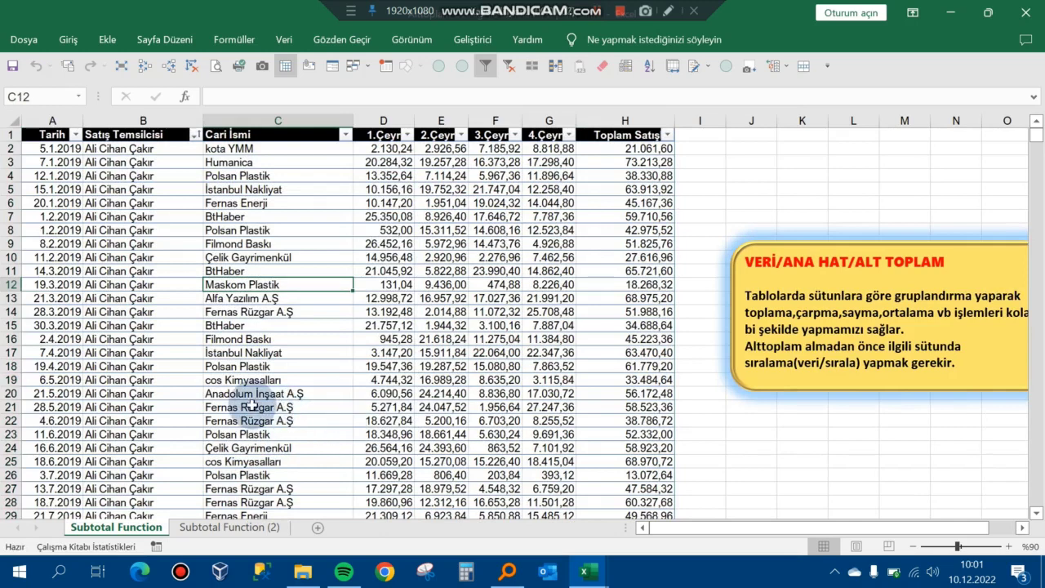
{"action": "right_click", "coordinate": [126, 530]}
{"action": "left_click", "coordinate": [300, 311]}
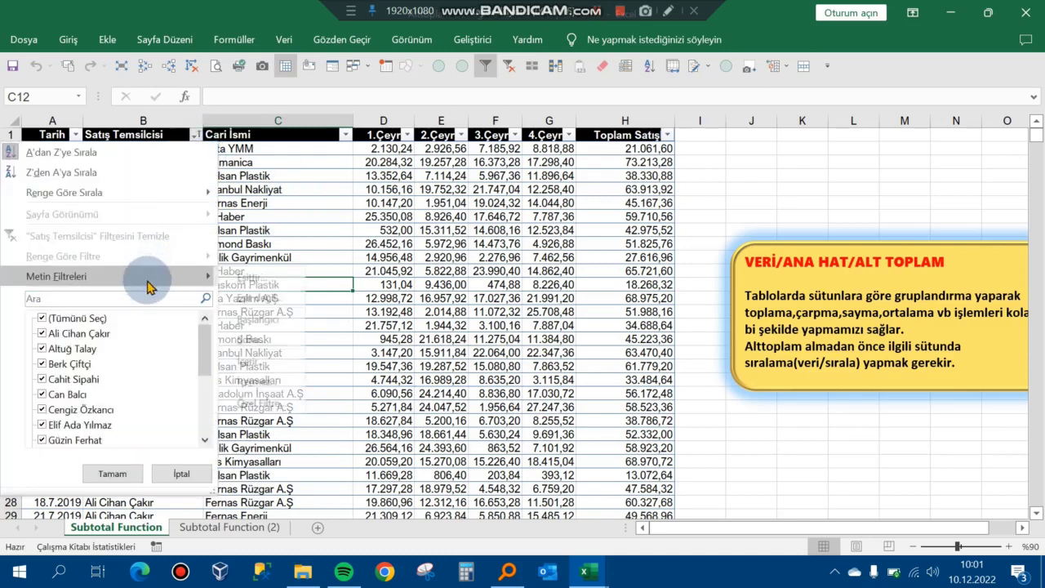
{"action": "mouse_move", "coordinate": [62, 172]}
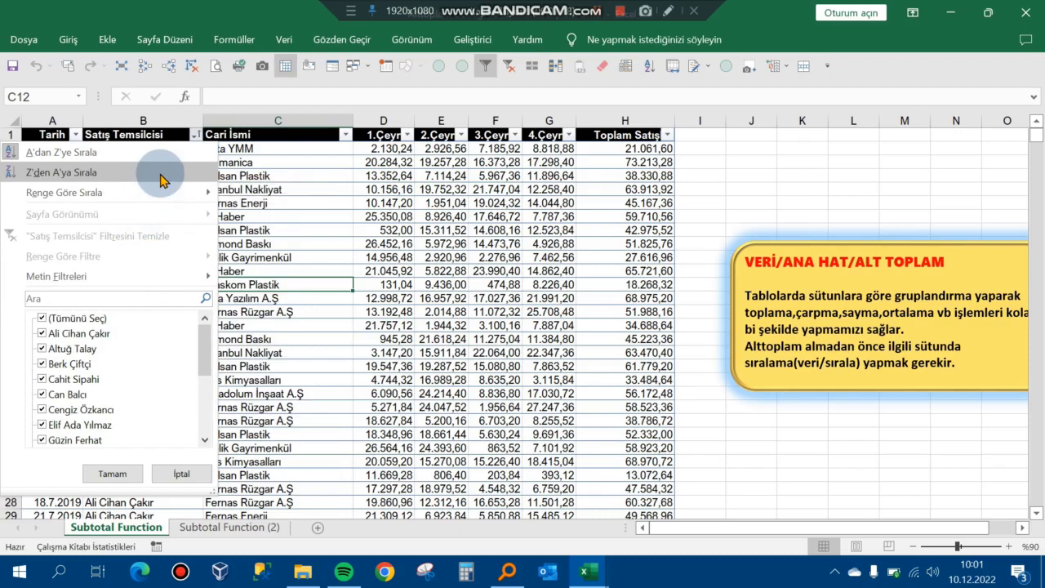
- Sort the table by Satış Temsilcisi A to Z from its filter dropdown
{"action": "left_click", "coordinate": [161, 172]}
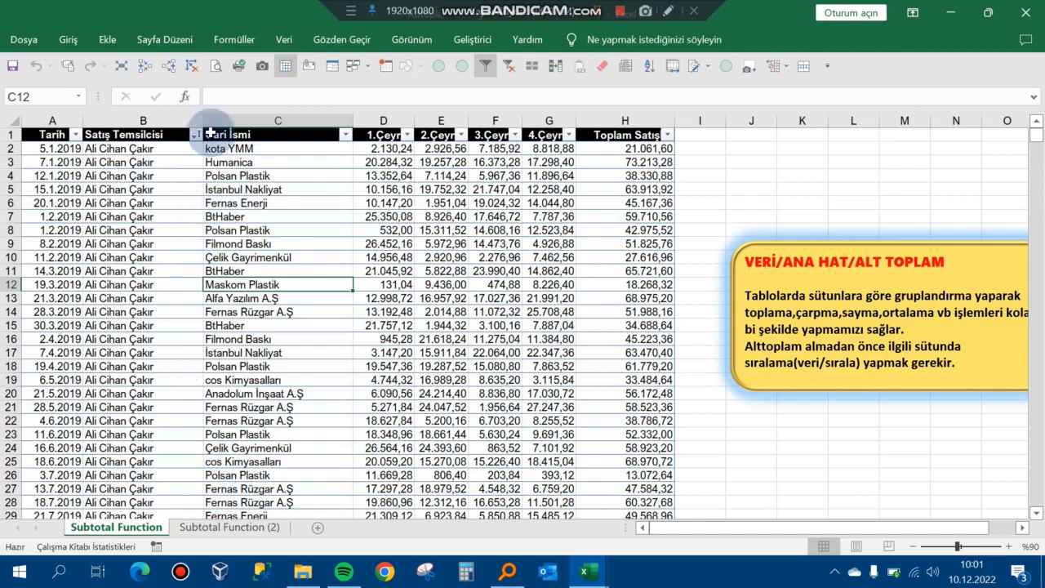
{"action": "left_click", "coordinate": [195, 134]}
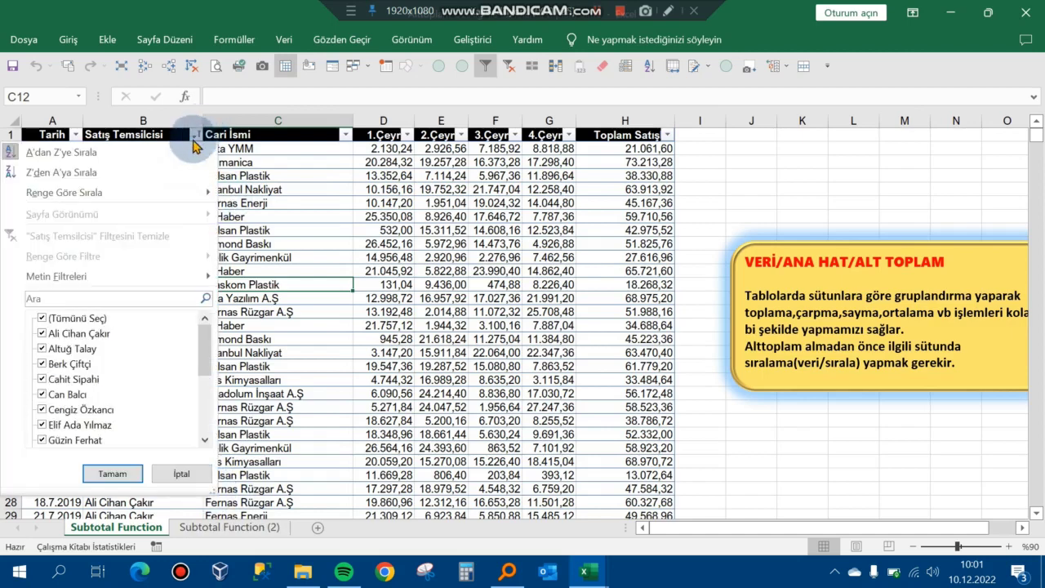
{"action": "left_click", "coordinate": [126, 154]}
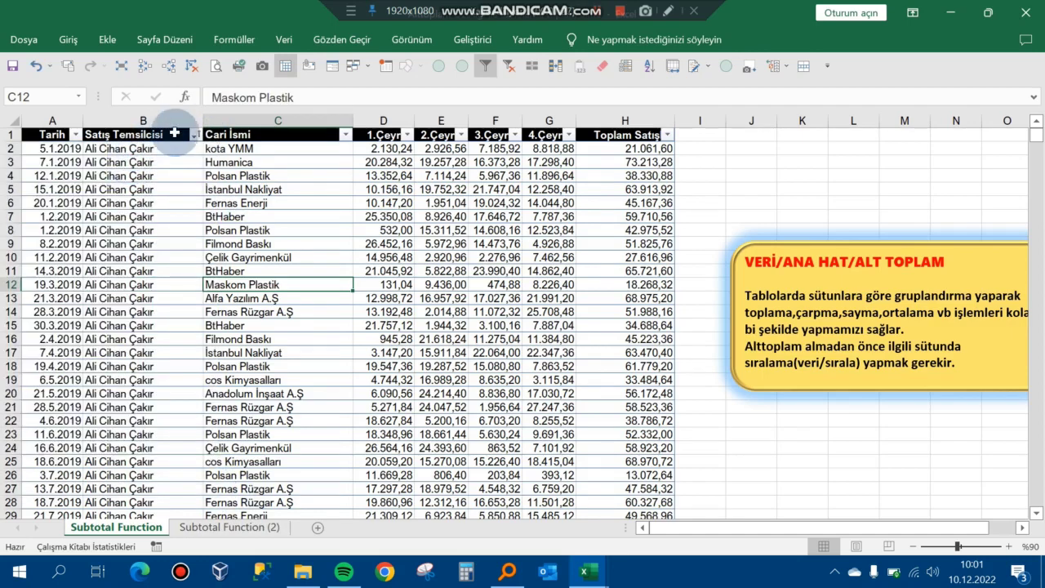
{"action": "left_click", "coordinate": [196, 139]}
{"action": "left_click", "coordinate": [196, 140]}
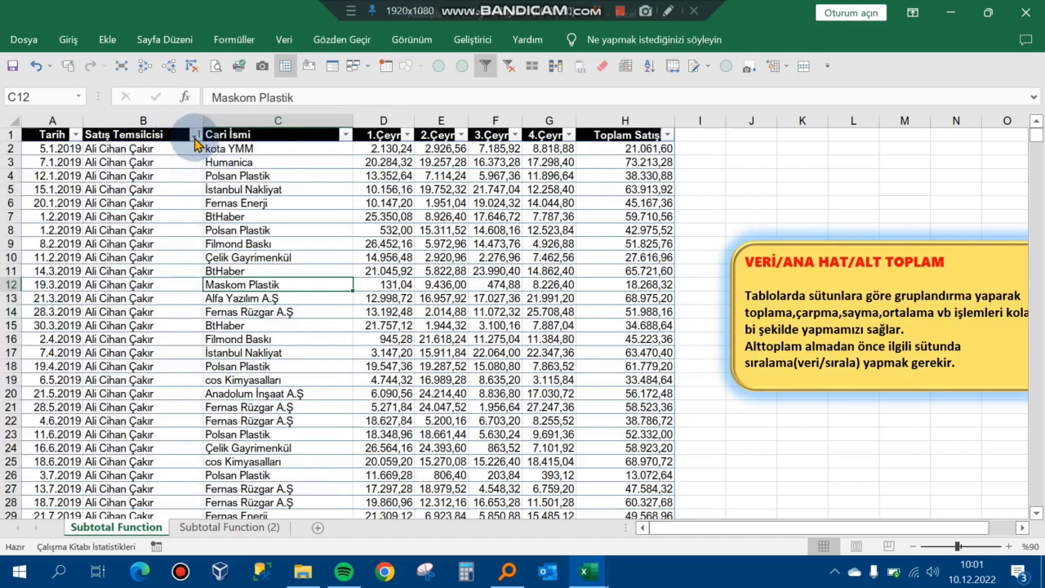
- Delete the existing sort level in the Sort dialog without applying any sort
{"action": "left_click", "coordinate": [290, 41]}
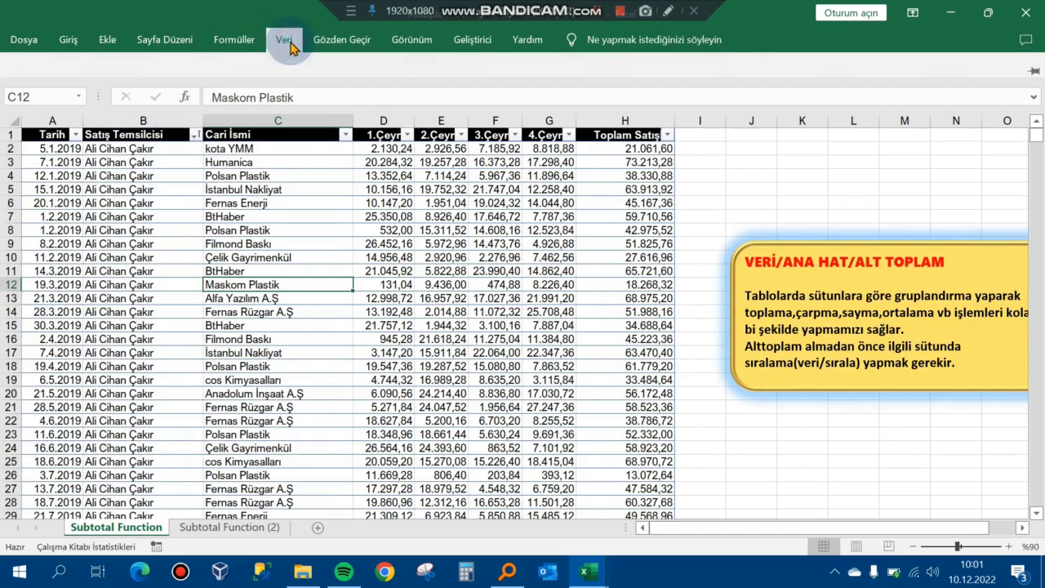
{"action": "left_click", "coordinate": [383, 85]}
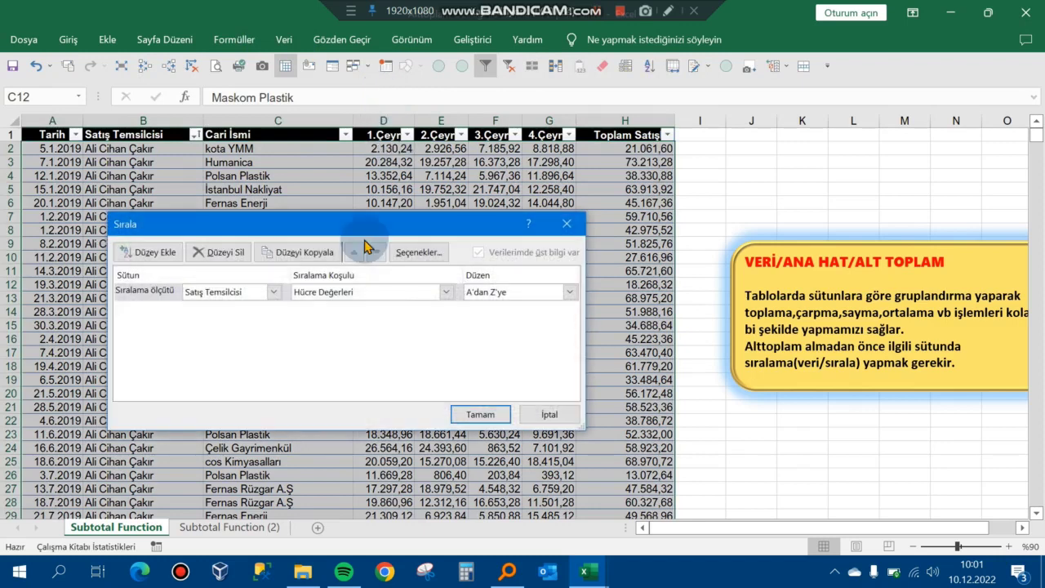
{"action": "left_click", "coordinate": [381, 292]}
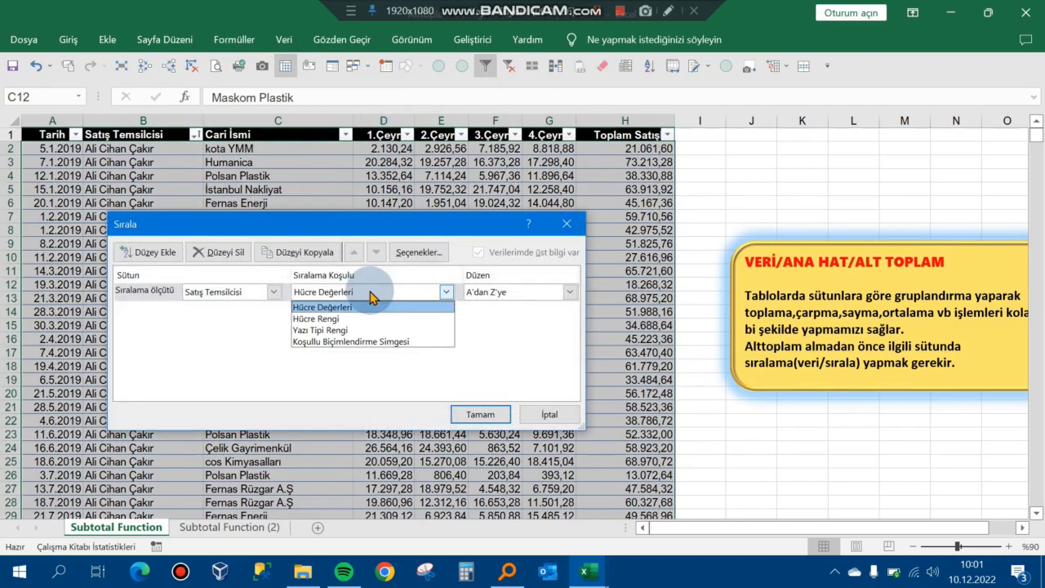
{"action": "left_click", "coordinate": [253, 294]}
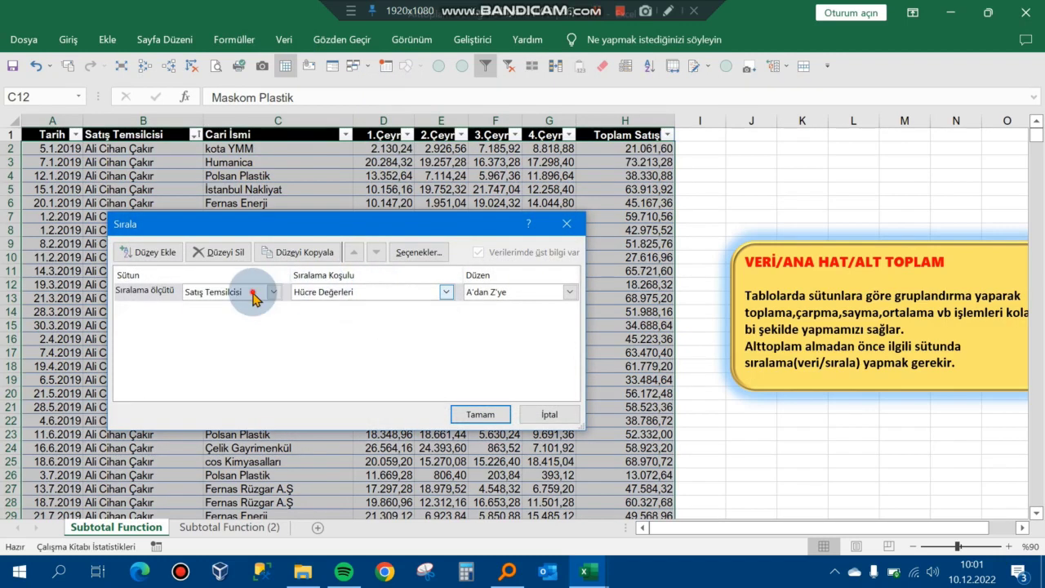
{"action": "left_click", "coordinate": [571, 294]}
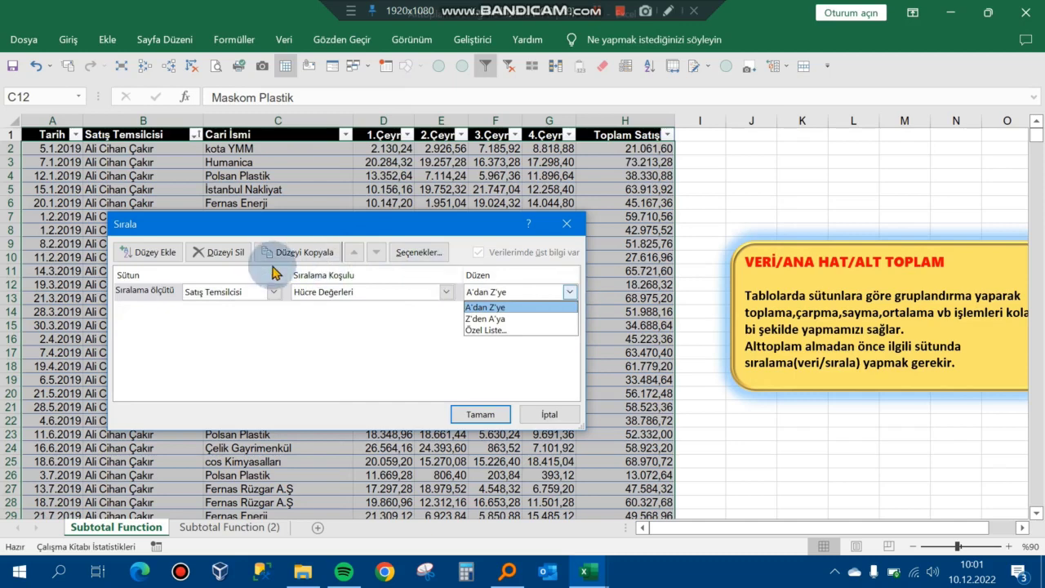
{"action": "left_click", "coordinate": [237, 253]}
{"action": "left_click", "coordinate": [238, 254]}
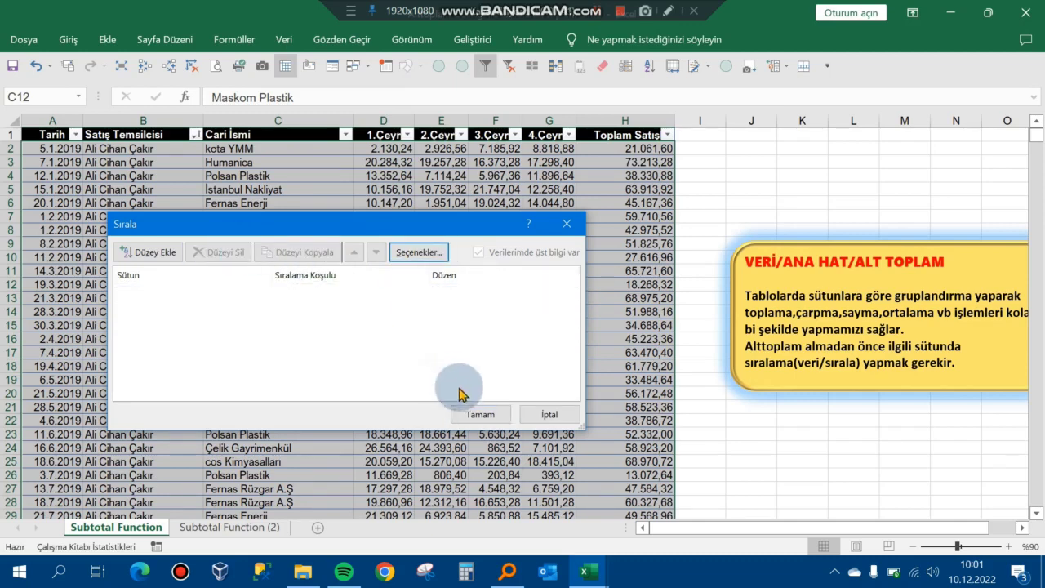
{"action": "left_click", "coordinate": [491, 414]}
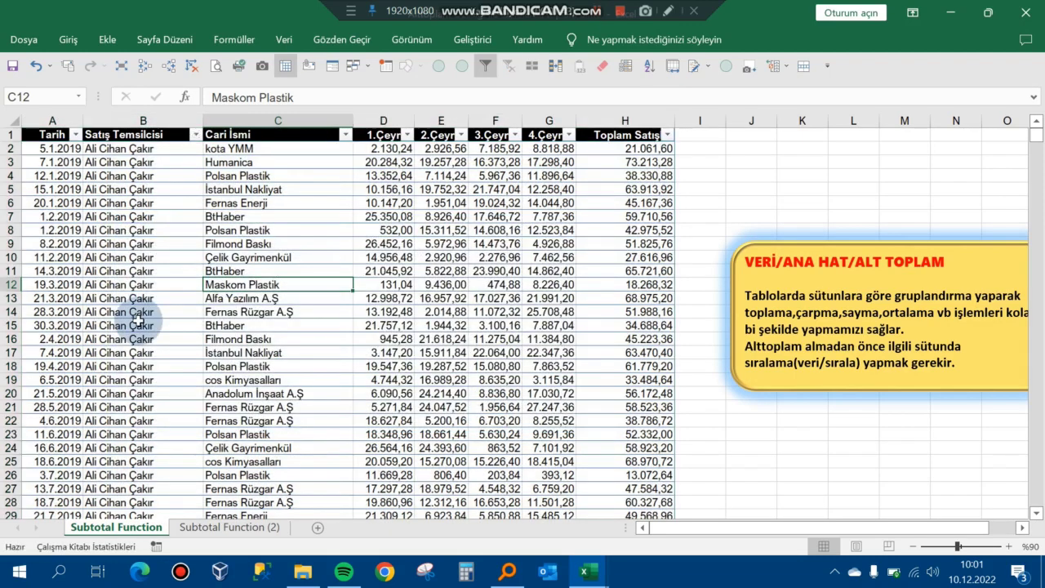
{"action": "left_click", "coordinate": [188, 325]}
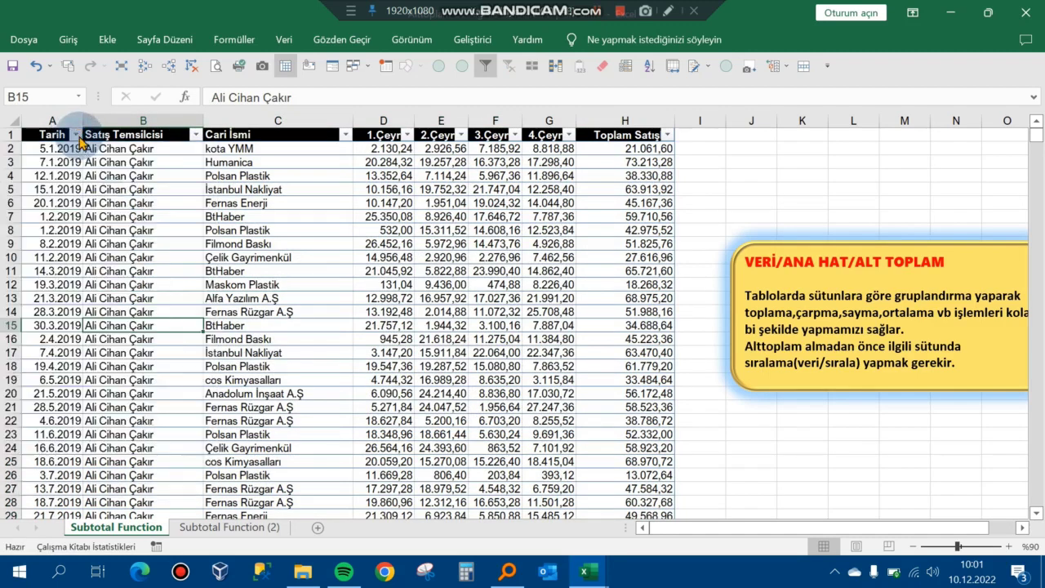
- Sort the sales data by Tarih, oldest to newest
{"action": "left_click", "coordinate": [294, 43]}
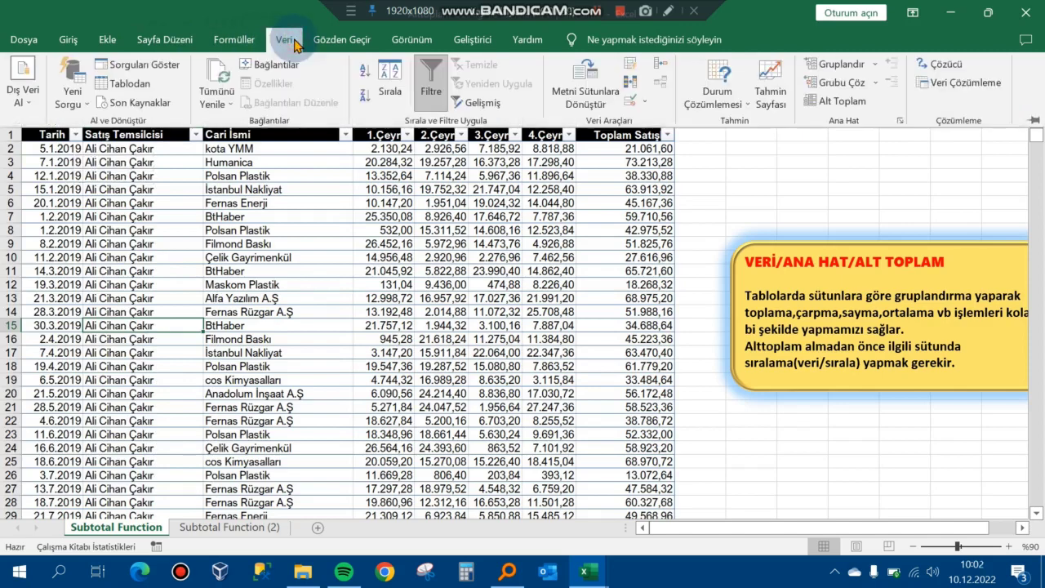
{"action": "left_click", "coordinate": [382, 94]}
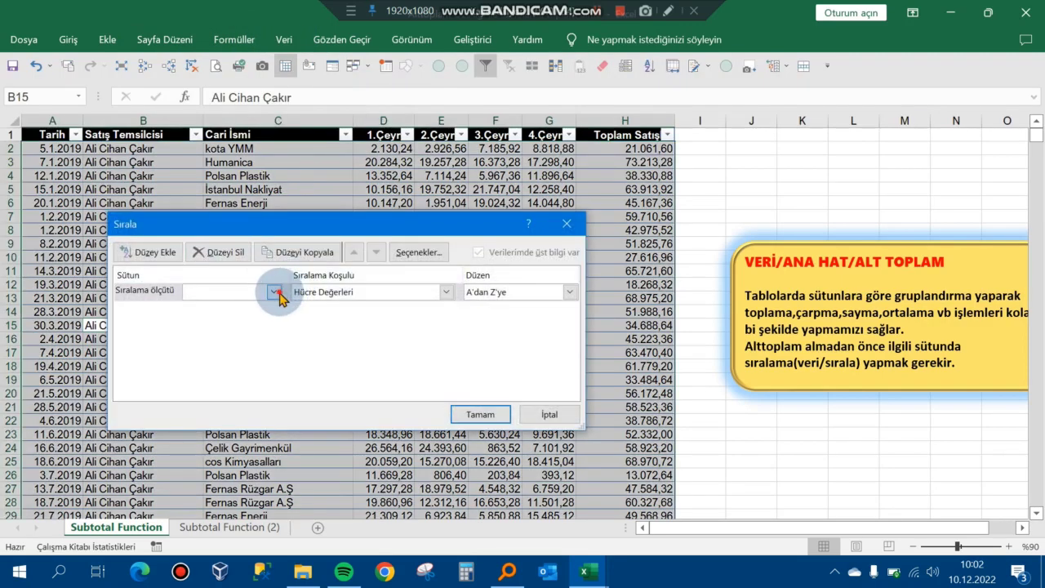
{"action": "left_click", "coordinate": [275, 292]}
{"action": "left_click", "coordinate": [273, 306]}
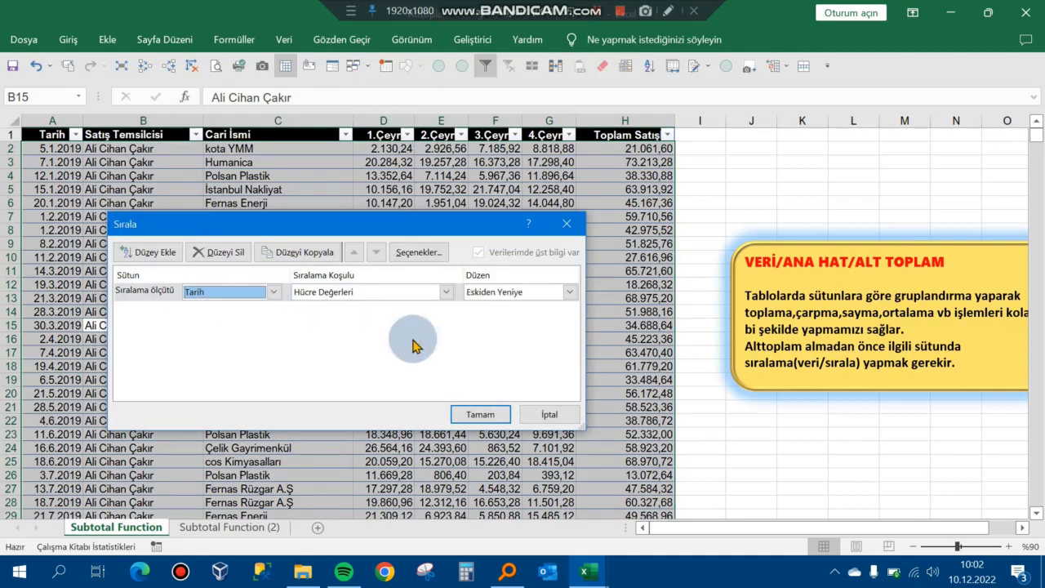
{"action": "key", "text": "Tab"}
{"action": "key", "text": "Tab"}
{"action": "left_click", "coordinate": [480, 414]}
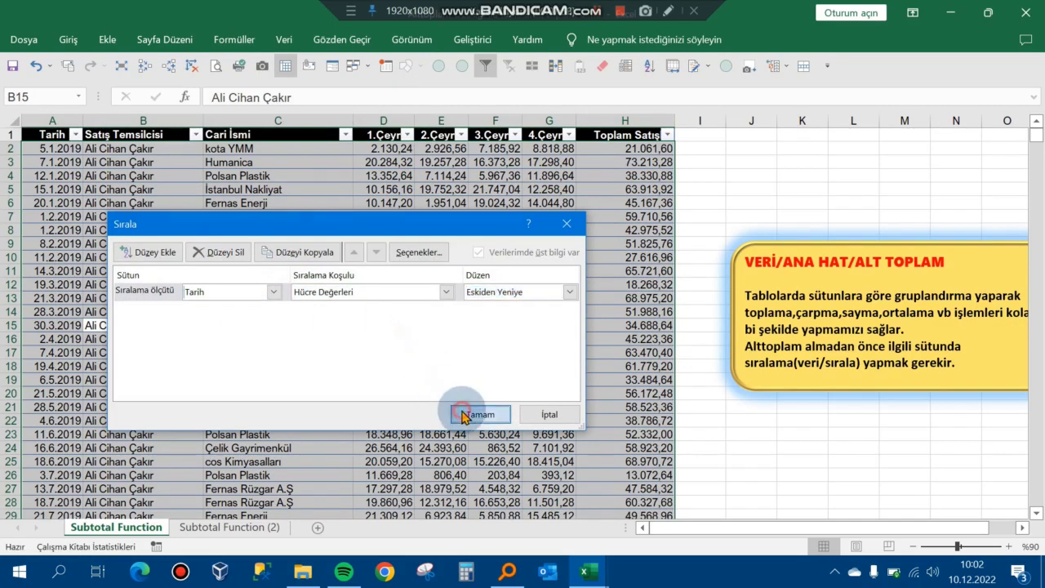
- Duplicate the Subtotal Function sheet with Kopya oluştur ticked, producing Subtotal Function (3)
{"action": "right_click", "coordinate": [133, 529]}
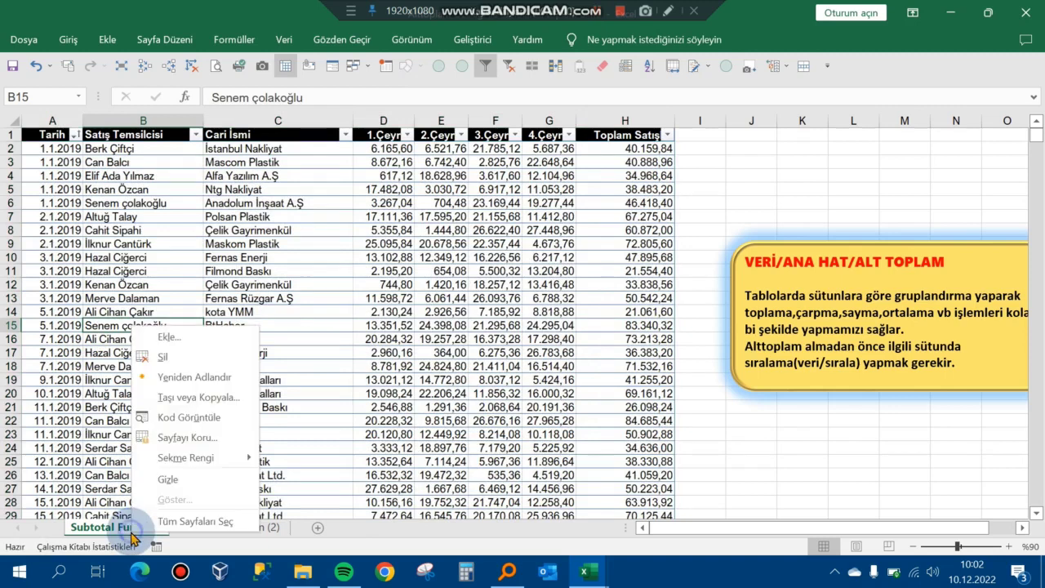
{"action": "left_click", "coordinate": [220, 406]}
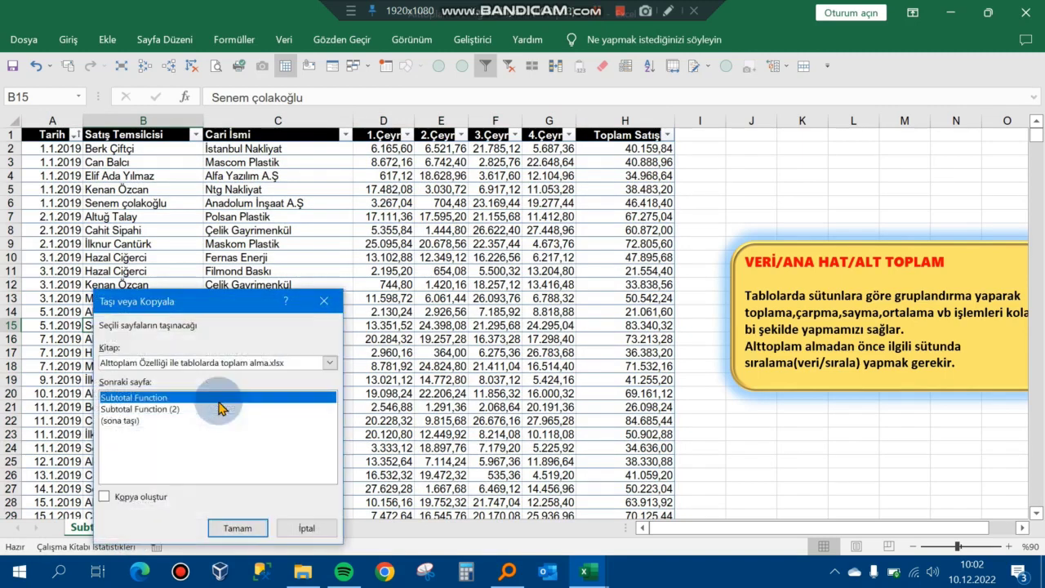
{"action": "left_click", "coordinate": [147, 495]}
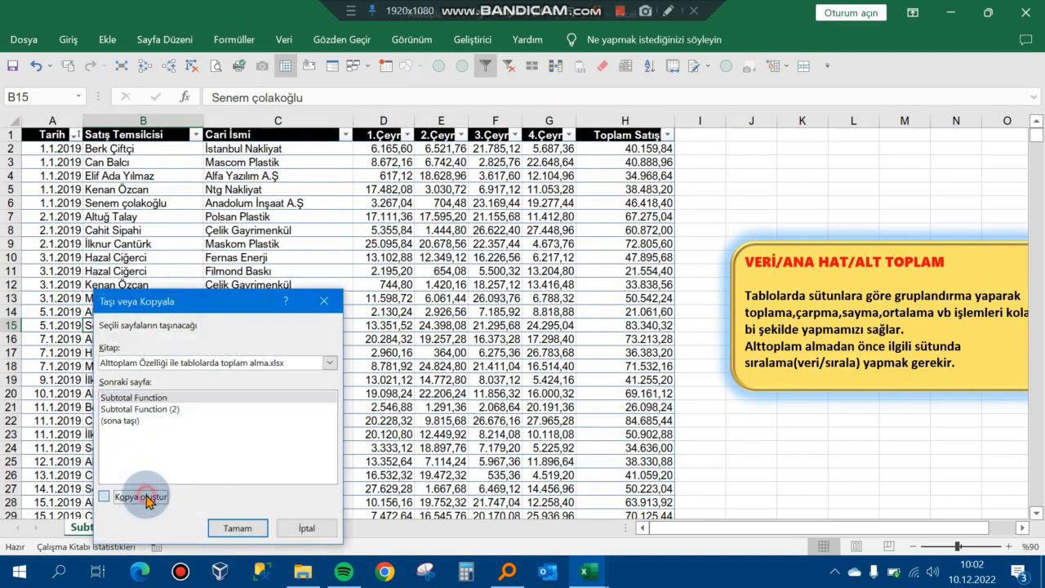
{"action": "left_click", "coordinate": [236, 529]}
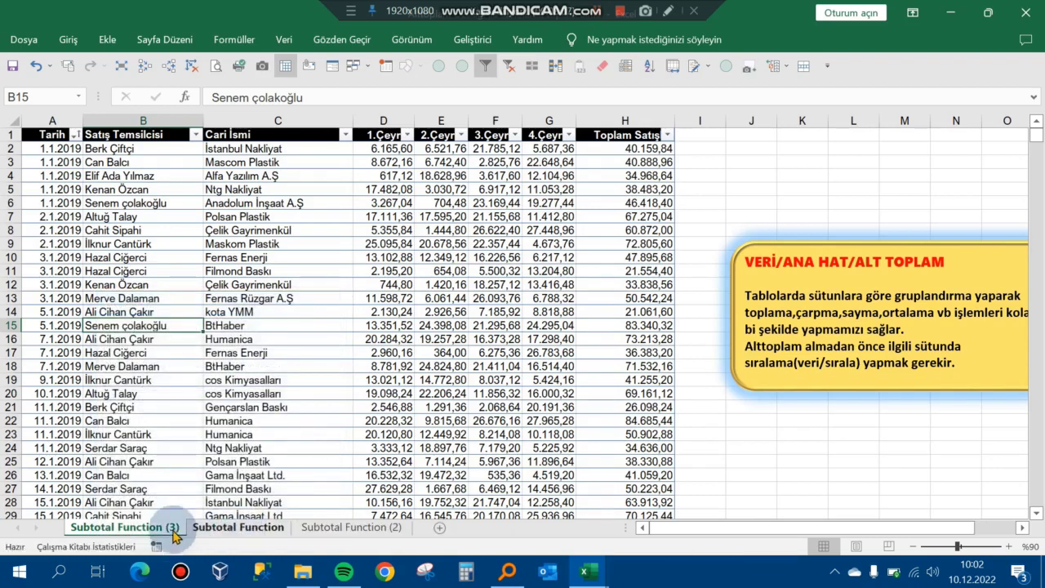
{"action": "left_click", "coordinate": [375, 311]}
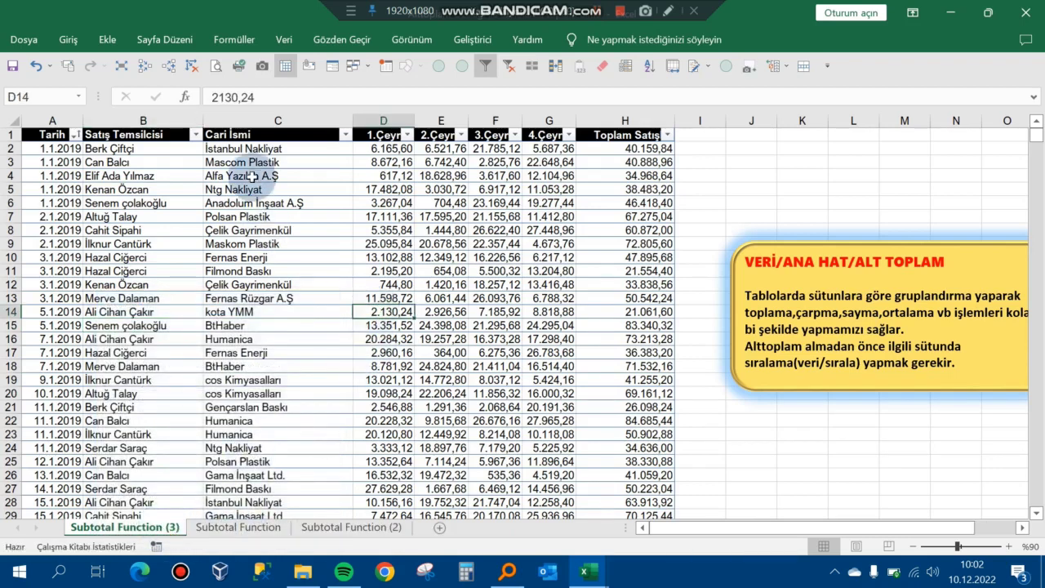
- Insert a new empty column B before Satış Temsilcisi
{"action": "left_click", "coordinate": [169, 176]}
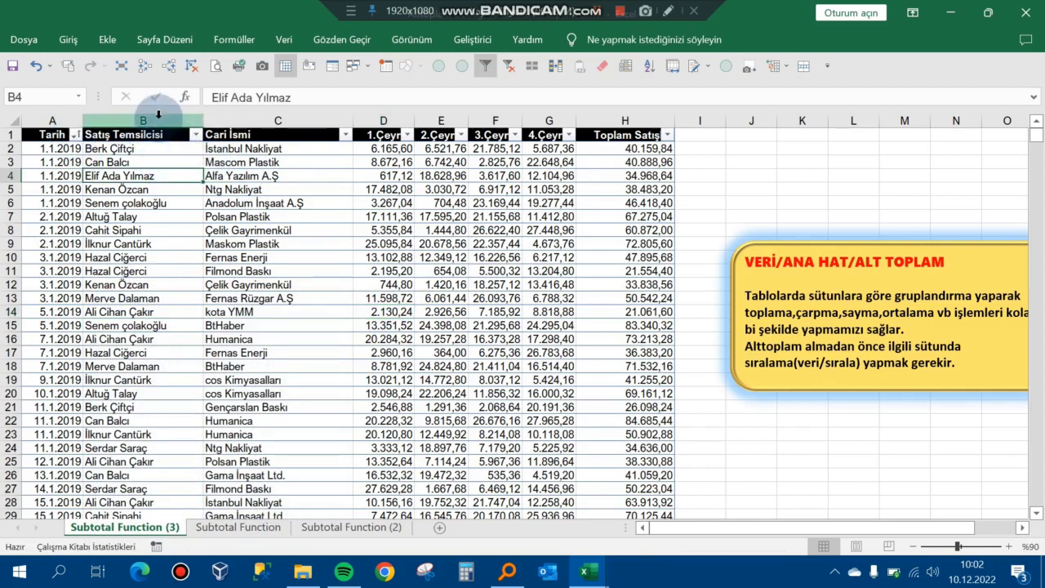
{"action": "left_click", "coordinate": [163, 120]}
{"action": "right_click", "coordinate": [163, 121]}
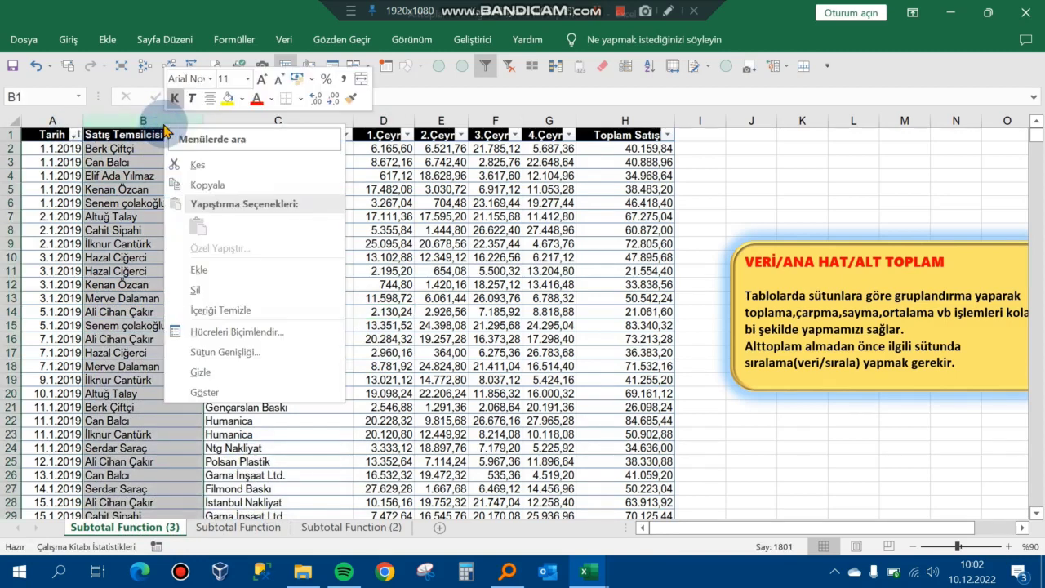
{"action": "left_click", "coordinate": [256, 272]}
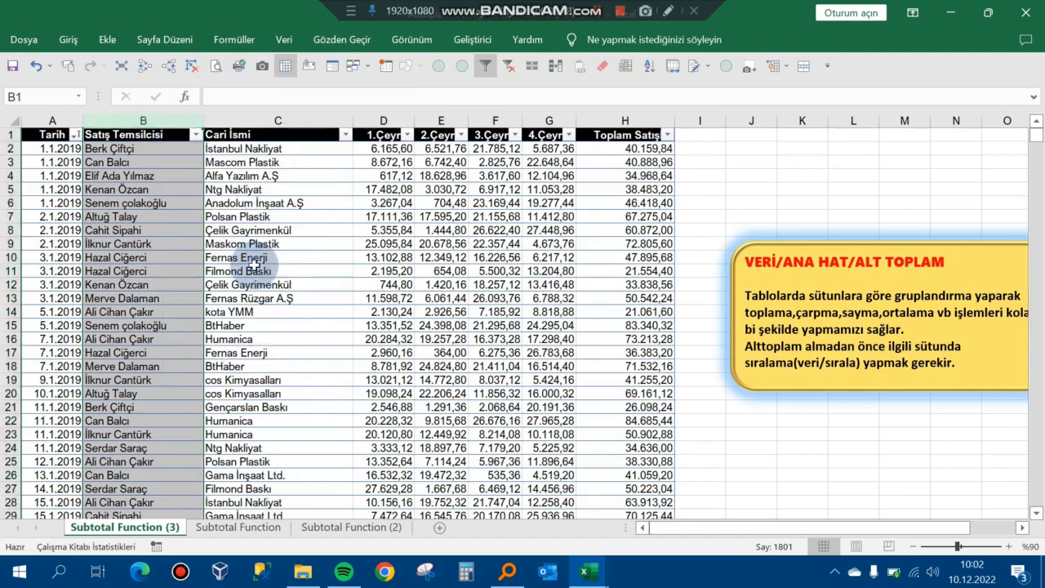
- Head column B 'AY' and enter =AY(A2) in B2
{"action": "left_click", "coordinate": [110, 134]}
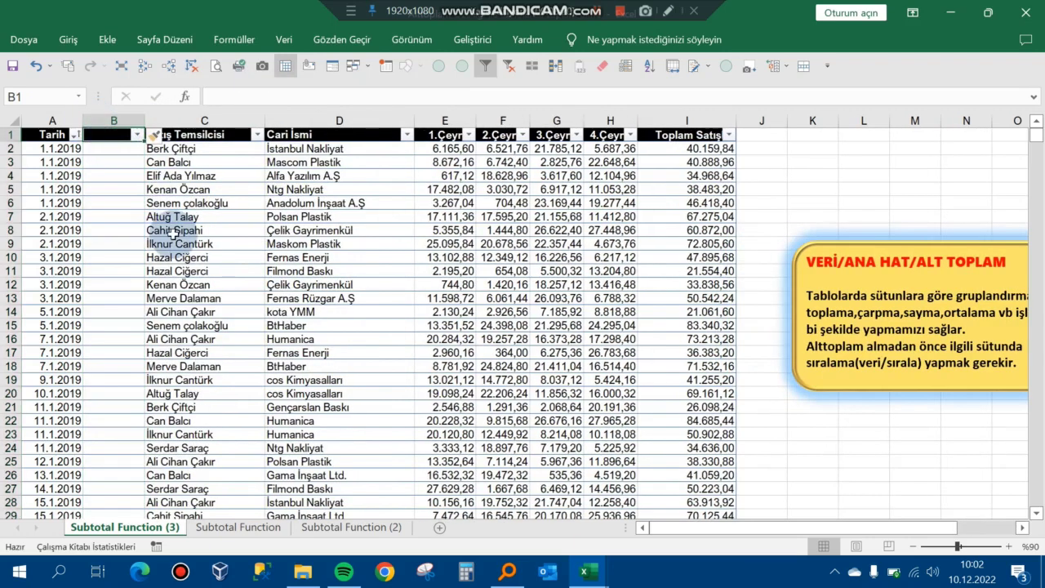
{"action": "type", "text": "ay"}
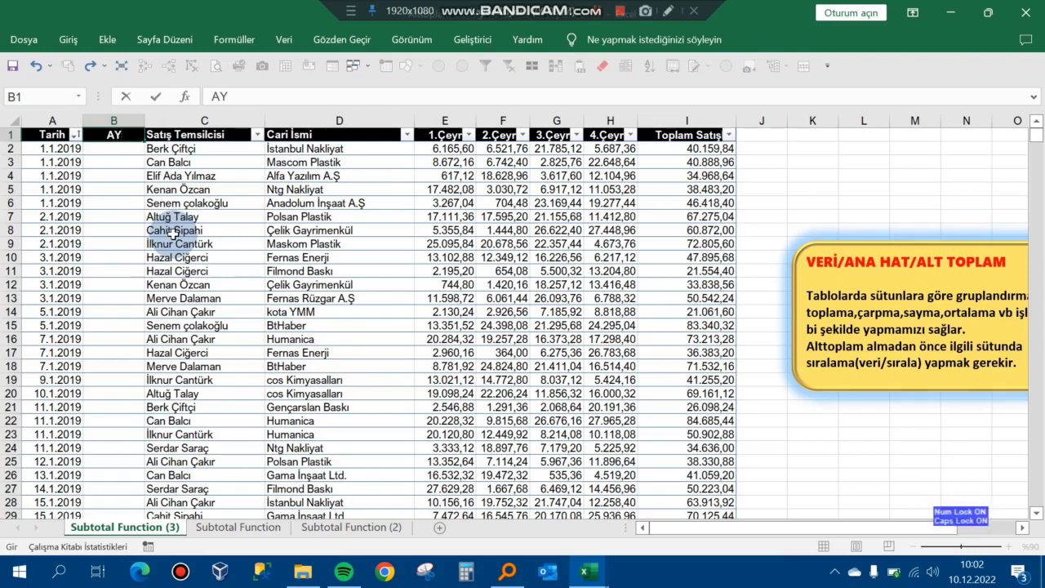
{"action": "key", "text": "Return"}
{"action": "type", "text": "=A"}
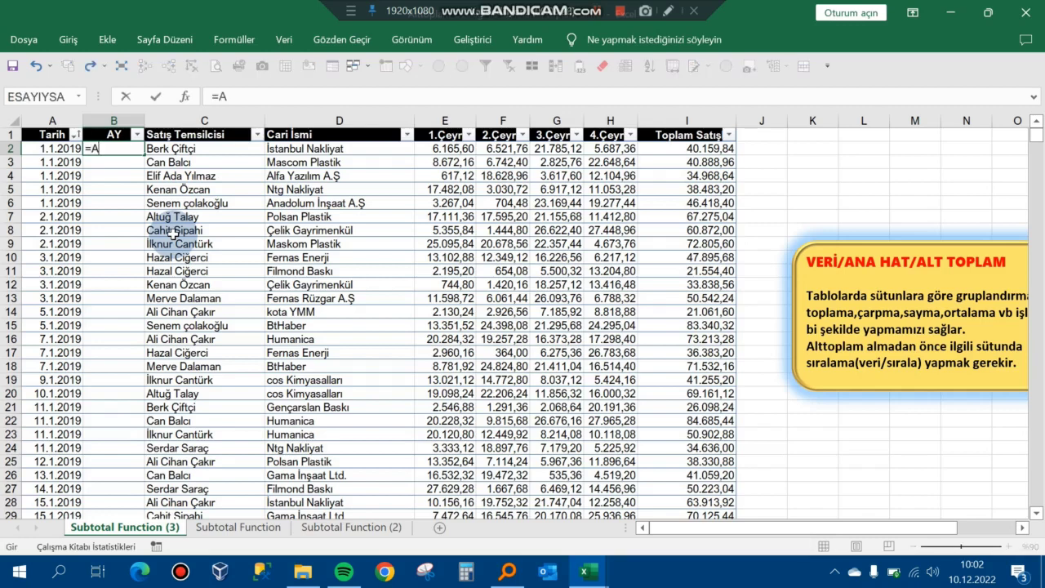
{"action": "type", "text": "Y(A2"}
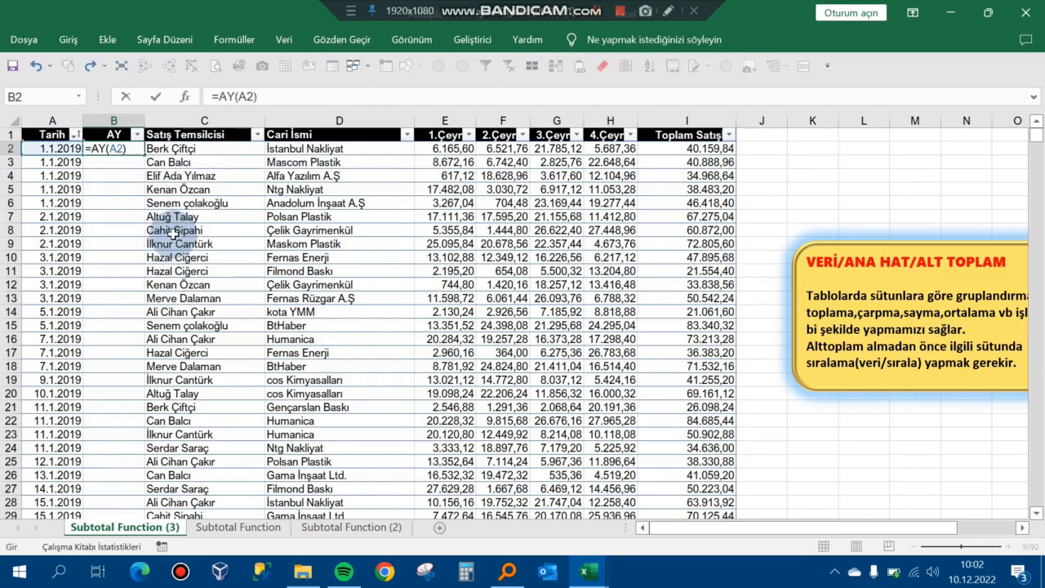
{"action": "key", "text": "Return"}
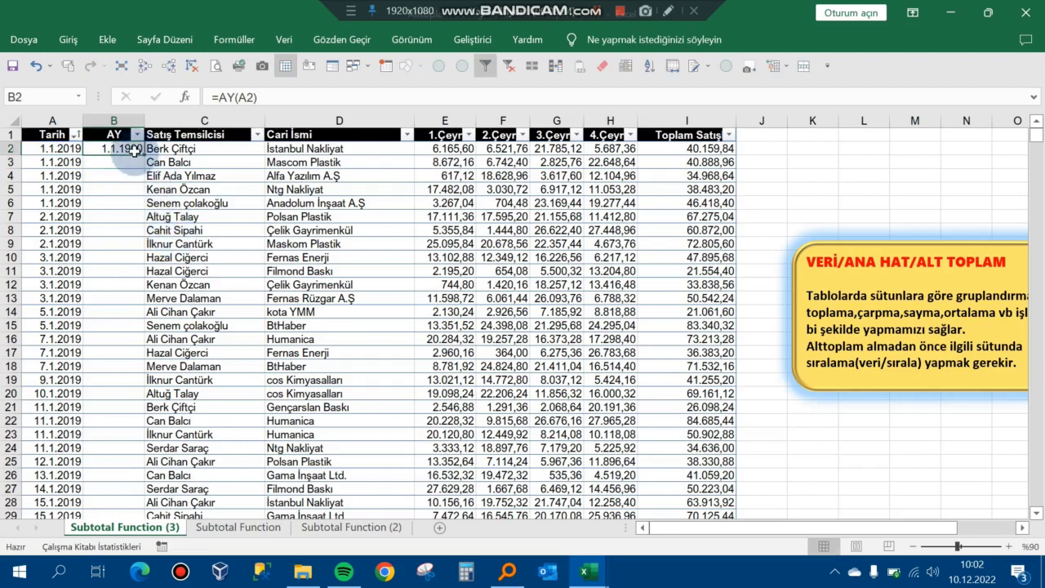
- Set B2's number format to Genel so the month shows as a plain number
{"action": "left_click", "coordinate": [68, 41]}
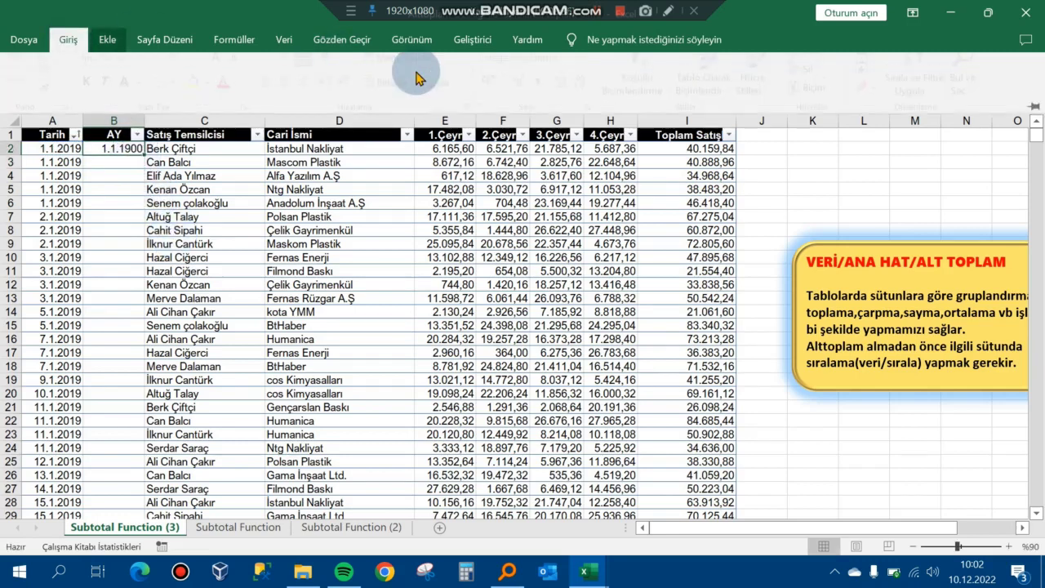
{"action": "left_click", "coordinate": [588, 72]}
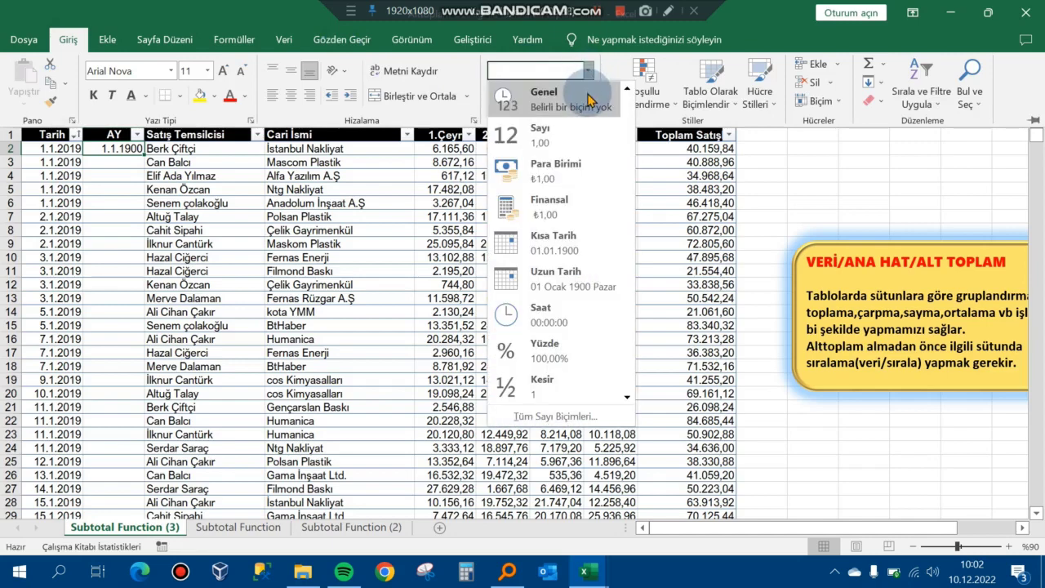
{"action": "left_click", "coordinate": [588, 96]}
- Fill the month formula in B2 down the whole AY column
{"action": "left_click", "coordinate": [141, 152]}
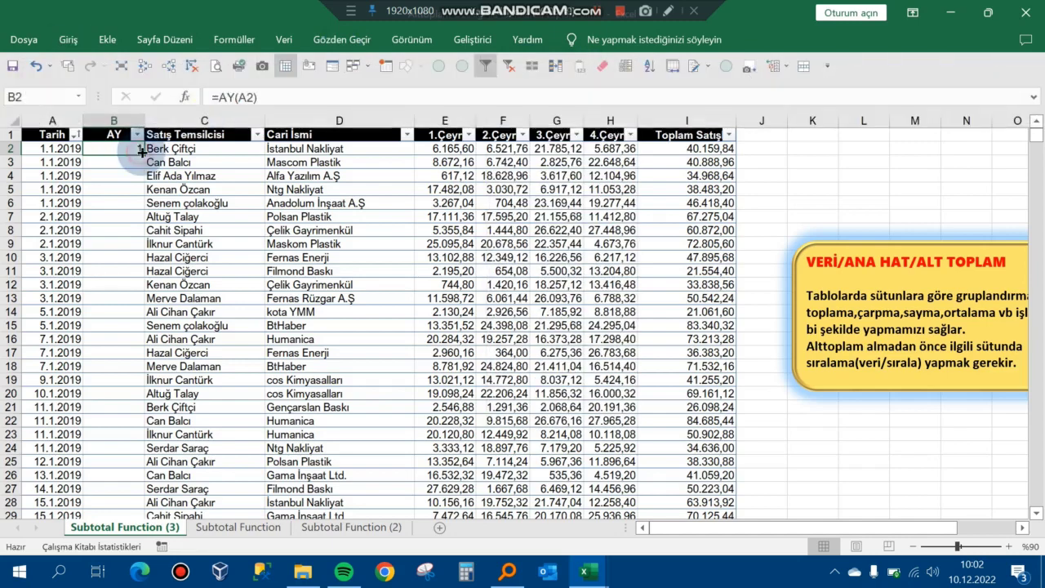
{"action": "left_click_drag", "start_coordinate": [132, 170], "coordinate": [128, 148]}
{"action": "left_click", "coordinate": [128, 148]}
{"action": "double_click", "coordinate": [144, 157]}
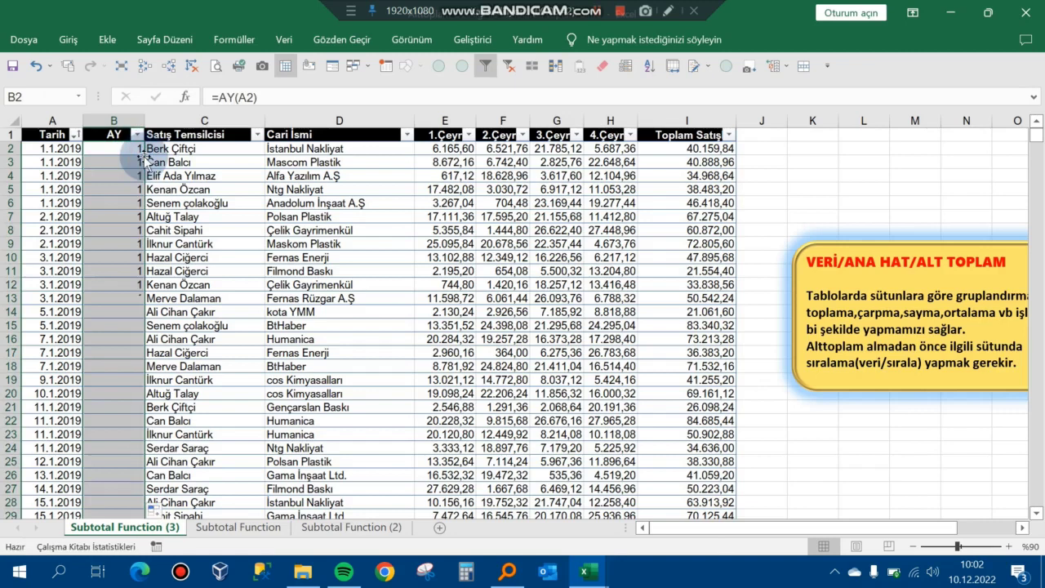
{"action": "left_click", "coordinate": [430, 337]}
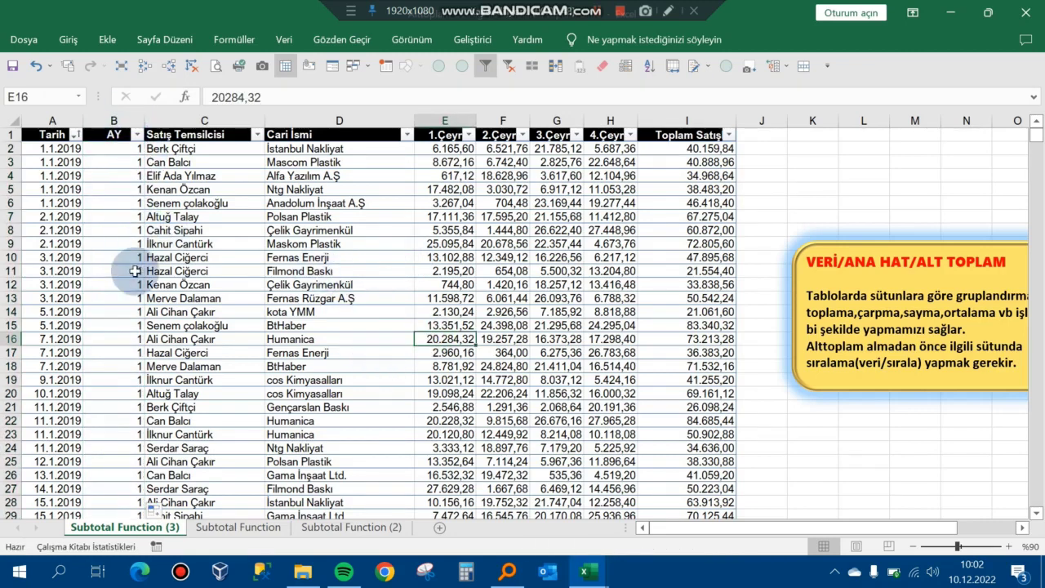
- Select a cell inside the sales table and bring up the Veri data tools
{"action": "left_click", "coordinate": [219, 298]}
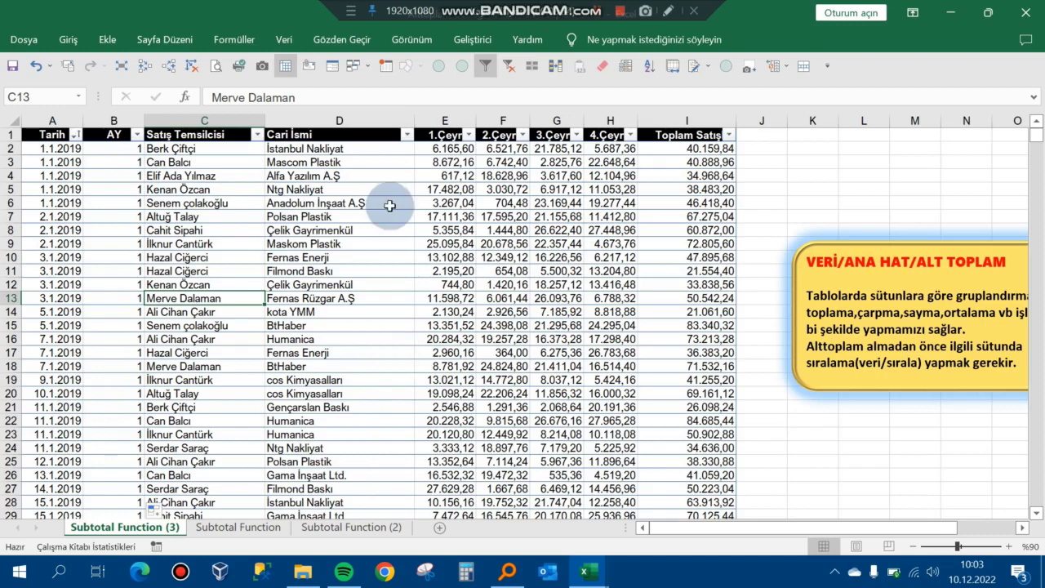
{"action": "left_click", "coordinate": [320, 219]}
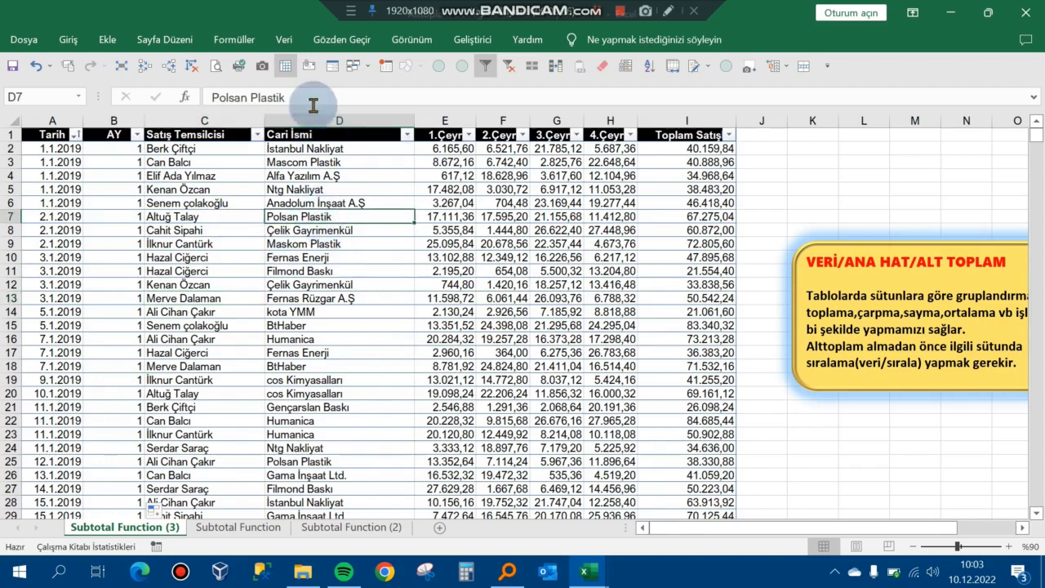
{"action": "left_click", "coordinate": [285, 43]}
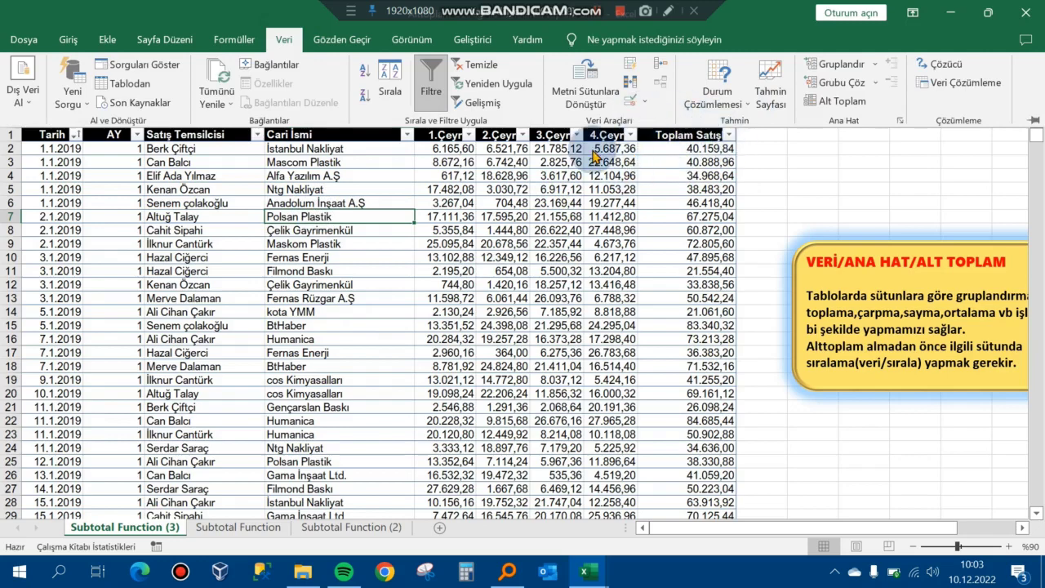
- Add Alt Toplam subtotals of Toplam Satışlar at each change in AY
{"action": "left_click", "coordinate": [827, 105]}
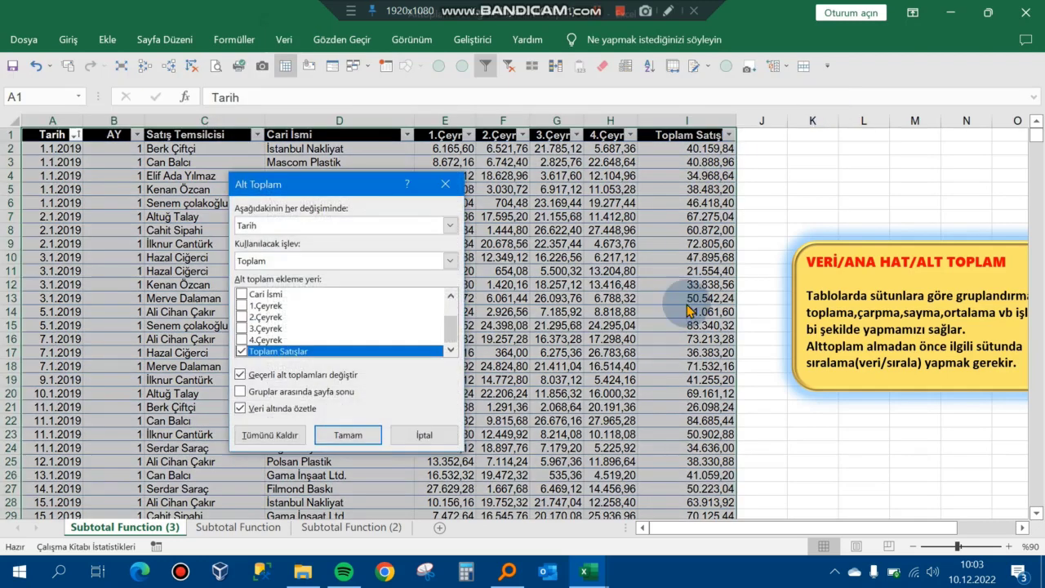
{"action": "left_click", "coordinate": [349, 226]}
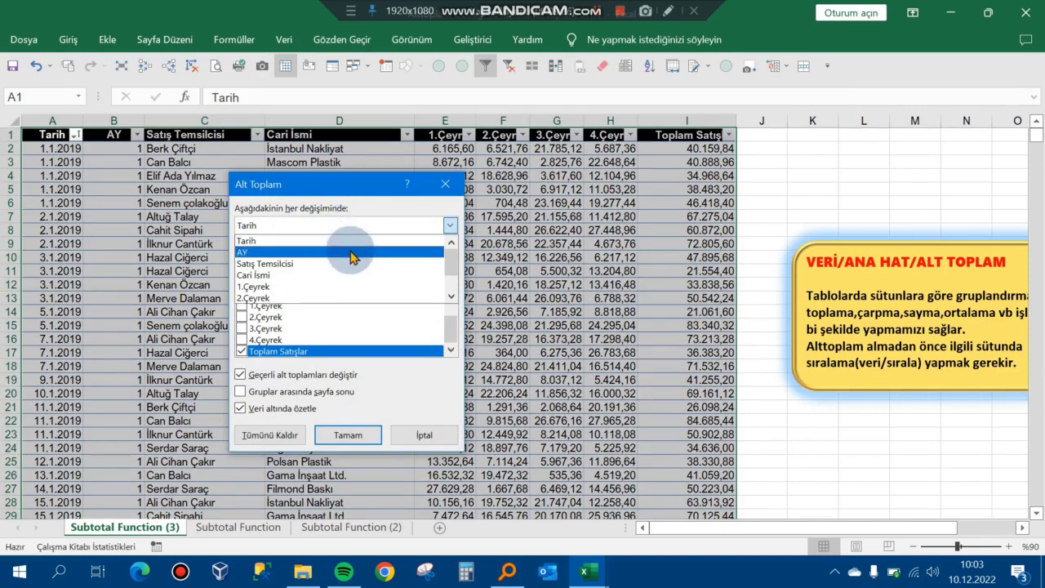
{"action": "left_click", "coordinate": [351, 253]}
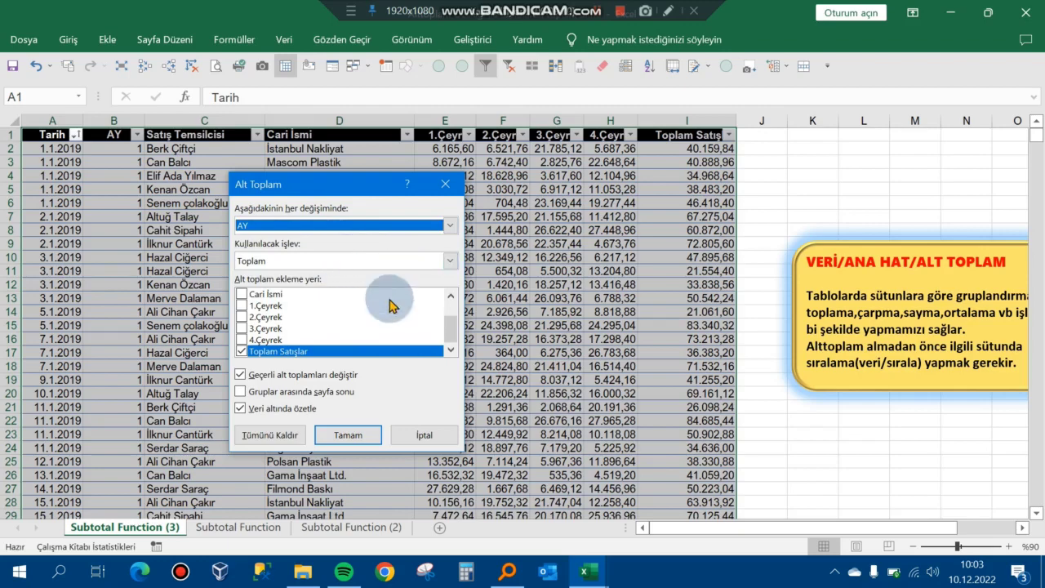
{"action": "left_click", "coordinate": [348, 435]}
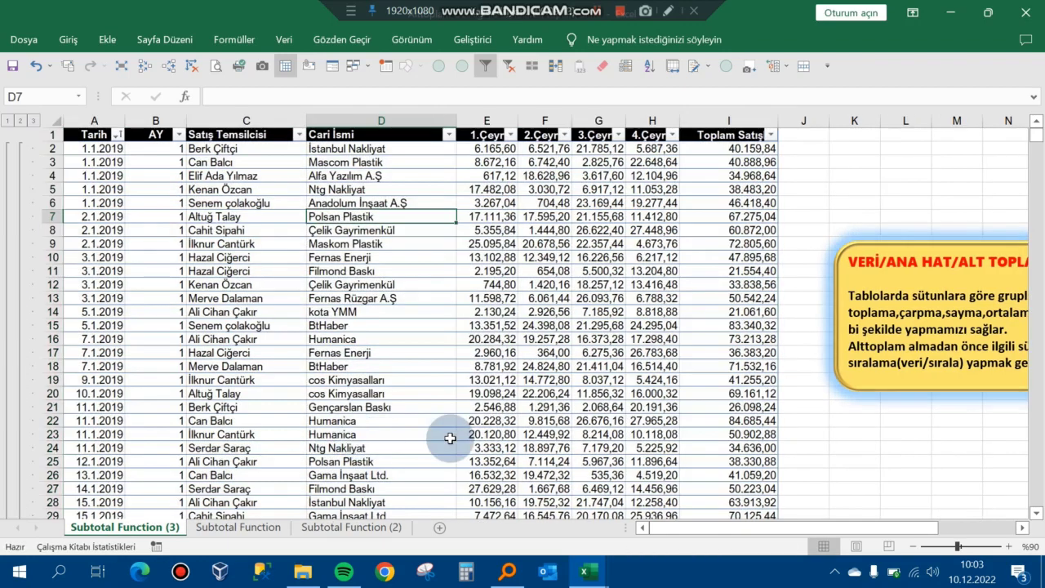
- Move to the Toplam 1 subtotal formula in column I to check it
{"action": "key", "text": "Down"}
{"action": "key", "text": "Down"}
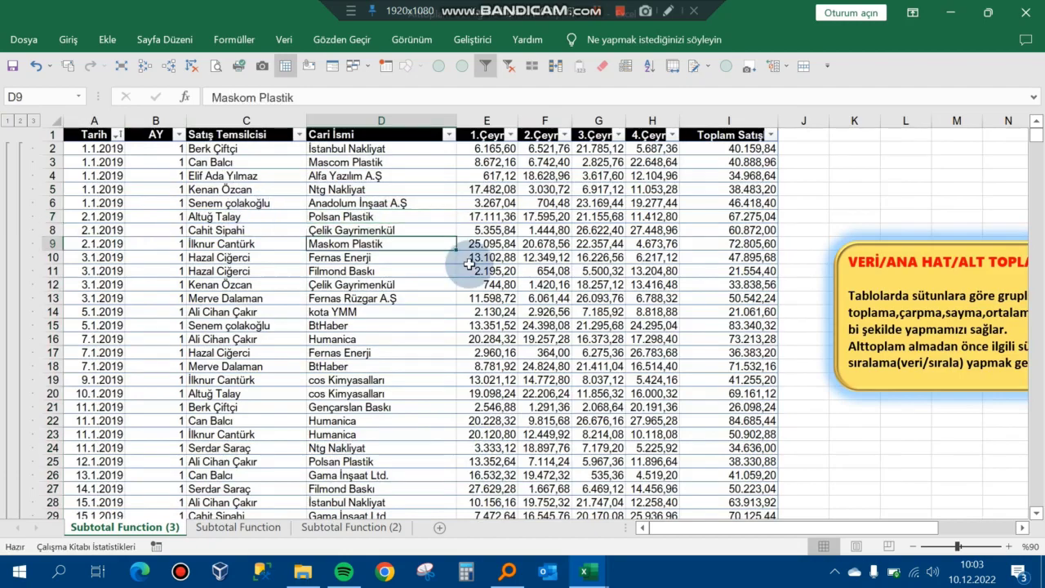
{"action": "key", "text": "Down"}
{"action": "key", "text": "Down"}
{"action": "key", "text": "Down"}
{"action": "key", "text": "Down"}
{"action": "key", "text": "Down"}
{"action": "key", "text": "Down"}
{"action": "key", "text": "Down"}
{"action": "key", "text": "Down"}
{"action": "key", "text": "Down"}
{"action": "key", "text": "Down"}
{"action": "key", "text": "Down"}
{"action": "key", "text": "Down"}
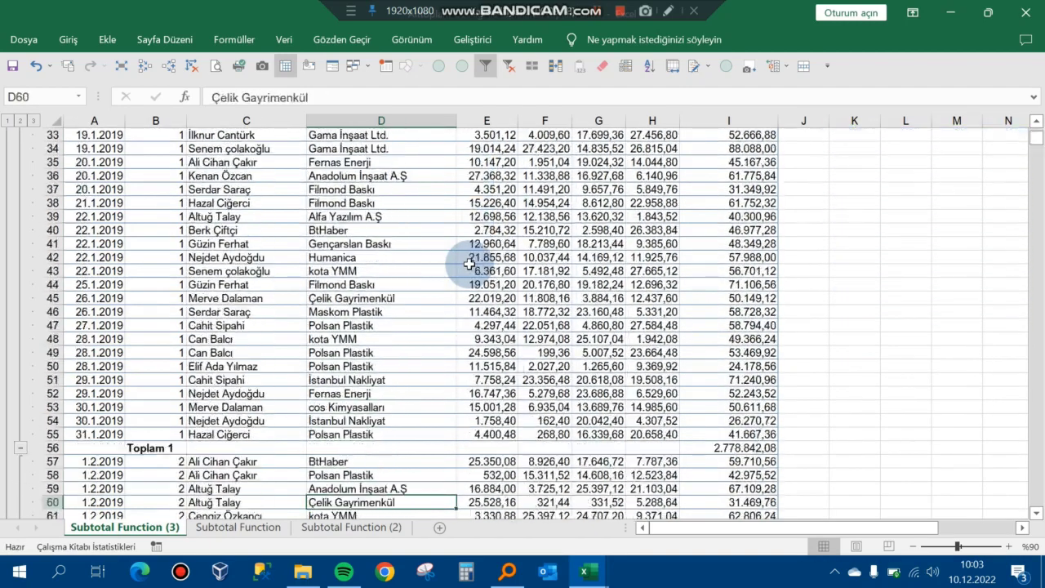
{"action": "key", "text": "Down"}
{"action": "key", "text": "Down"}
{"action": "key", "text": "Down"}
{"action": "key", "text": "Up"}
{"action": "key", "text": "Up"}
{"action": "key", "text": "Up"}
{"action": "key", "text": "Up"}
{"action": "key", "text": "Right"}
{"action": "key", "text": "Right"}
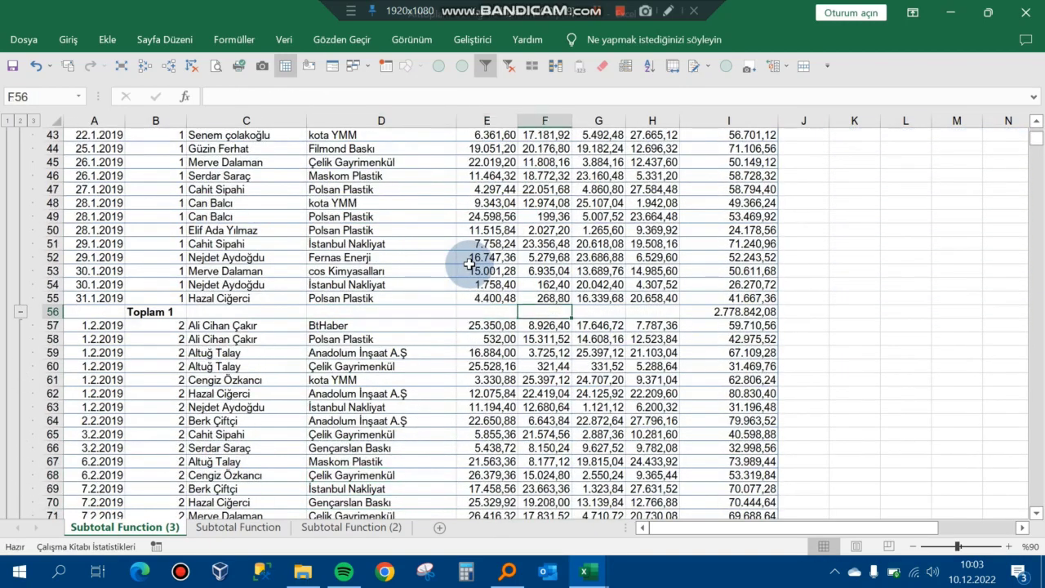
{"action": "key", "text": "Right"}
{"action": "key", "text": "Right"}
{"action": "key", "text": "Right"}
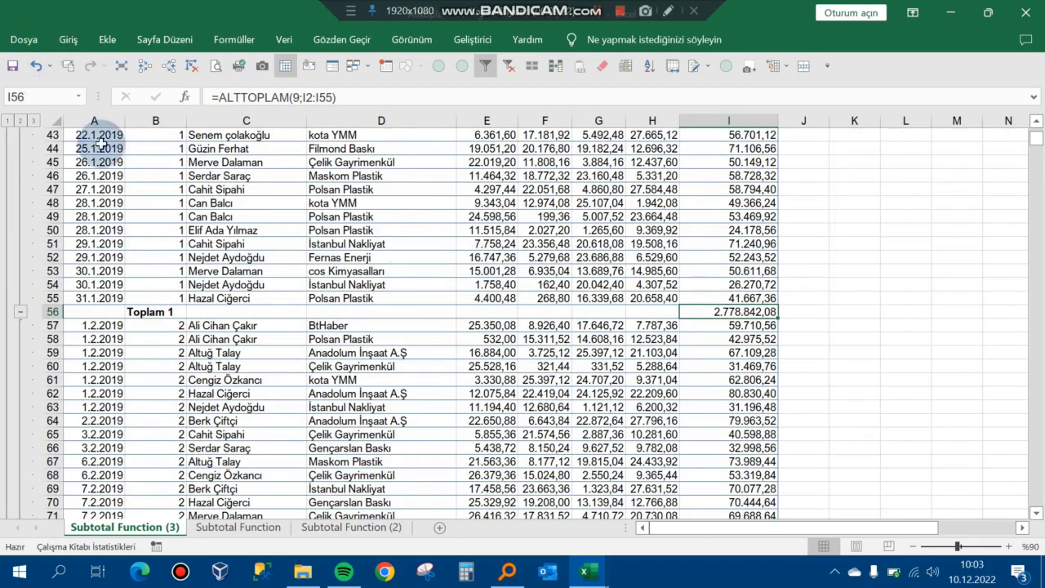
- Collapse the outline to level 2, leaving only the monthly Toplam rows
{"action": "left_click", "coordinate": [21, 121]}
{"action": "key", "text": "ctrl+Up"}
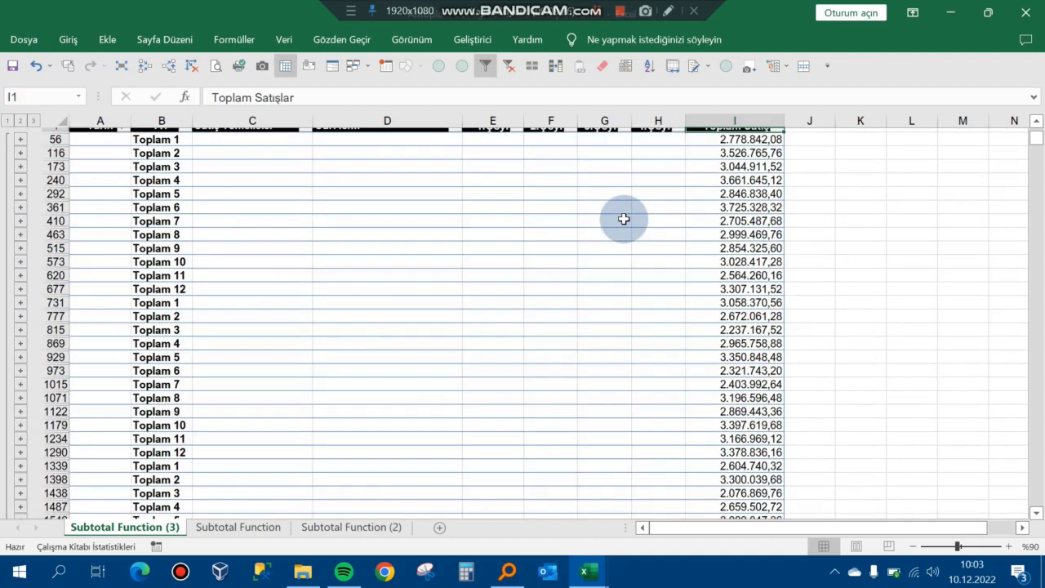
{"action": "key", "text": "Down"}
{"action": "key", "text": "Down"}
{"action": "key", "text": "Left"}
{"action": "key", "text": "Left"}
{"action": "key", "text": "Left"}
{"action": "key", "text": "Left"}
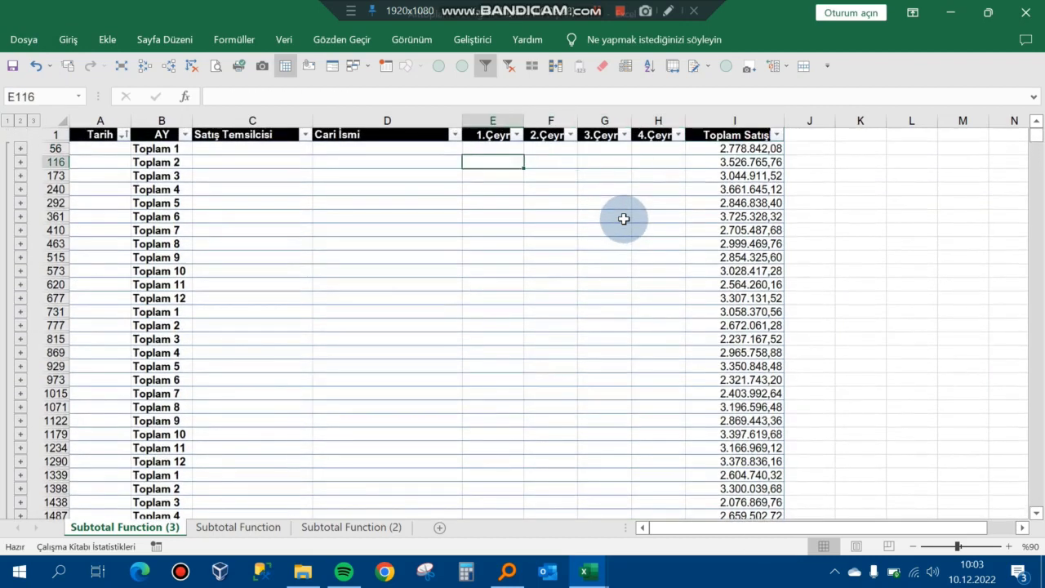
{"action": "key", "text": "Up"}
{"action": "key", "text": "Left"}
{"action": "key", "text": "Left"}
{"action": "key", "text": "Left"}
{"action": "key", "text": "Left"}
- Step across the Toplam 1 and Toplam 2 rows to review their sales totals
{"action": "key", "text": "Right"}
{"action": "key", "text": "Right"}
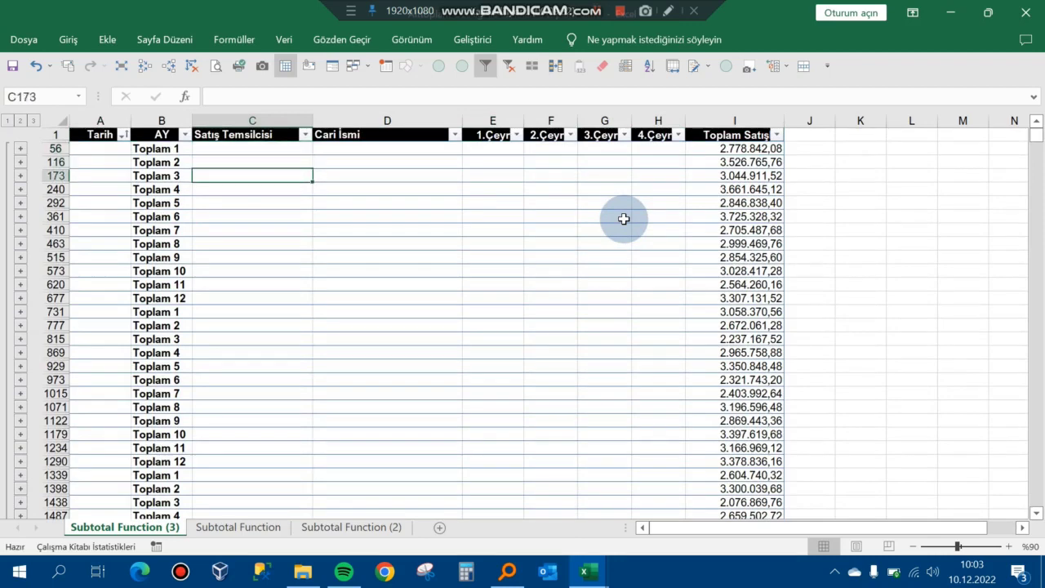
{"action": "key", "text": "Up"}
{"action": "key", "text": "Right"}
{"action": "key", "text": "Right"}
{"action": "key", "text": "Right"}
{"action": "key", "text": "Right"}
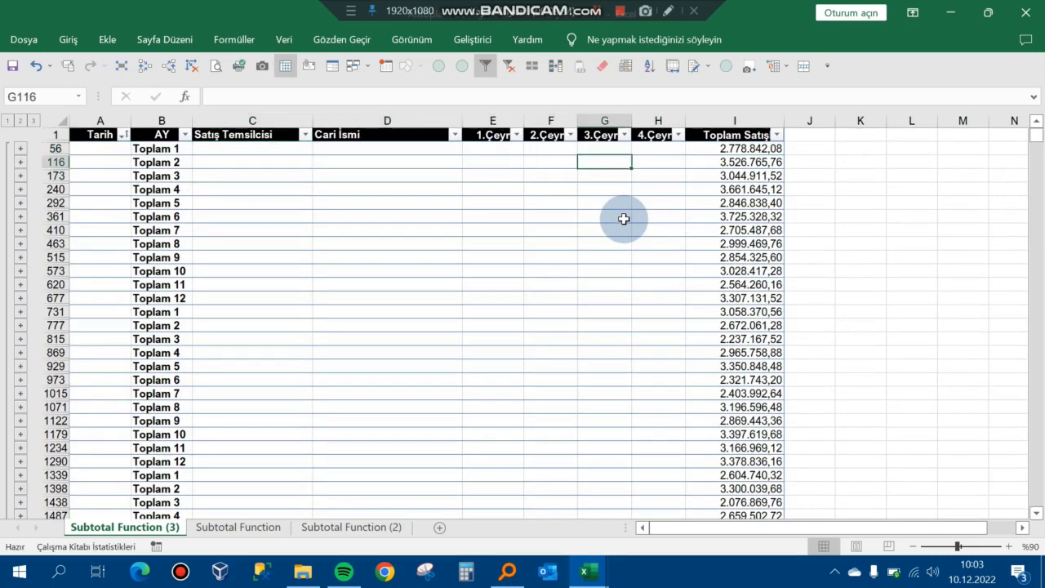
{"action": "key", "text": "Left"}
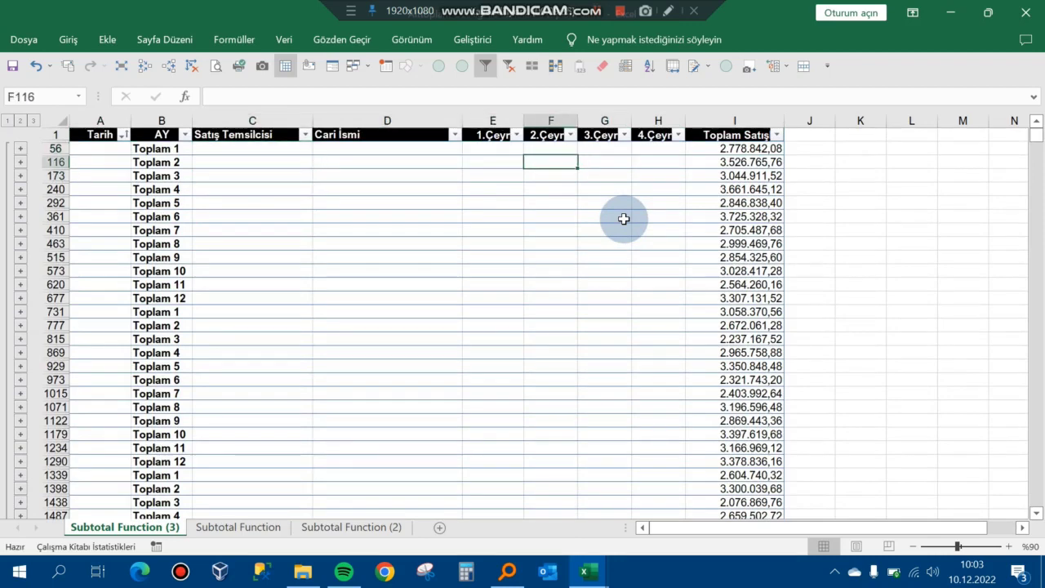
{"action": "key", "text": "Left"}
{"action": "key", "text": "Left"}
{"action": "key", "text": "Left"}
{"action": "key", "text": "Left"}
{"action": "key", "text": "Right"}
{"action": "key", "text": "Right"}
{"action": "key", "text": "Right"}
{"action": "key", "text": "Right"}
{"action": "key", "text": "Right"}
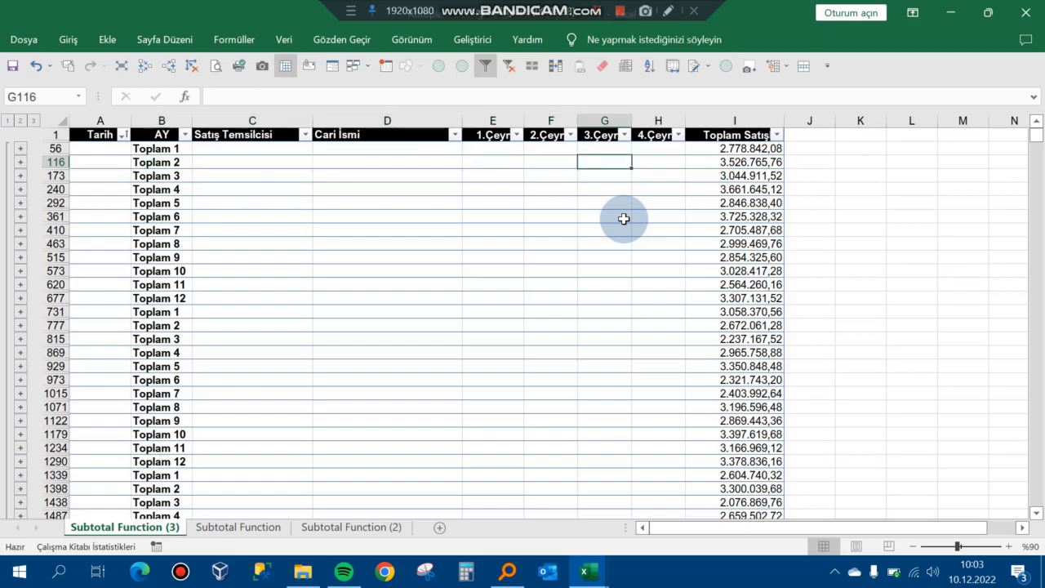
{"action": "key", "text": "Right"}
{"action": "key", "text": "Left"}
{"action": "key", "text": "Left"}
{"action": "key", "text": "Left"}
{"action": "key", "text": "Left"}
{"action": "key", "text": "Left"}
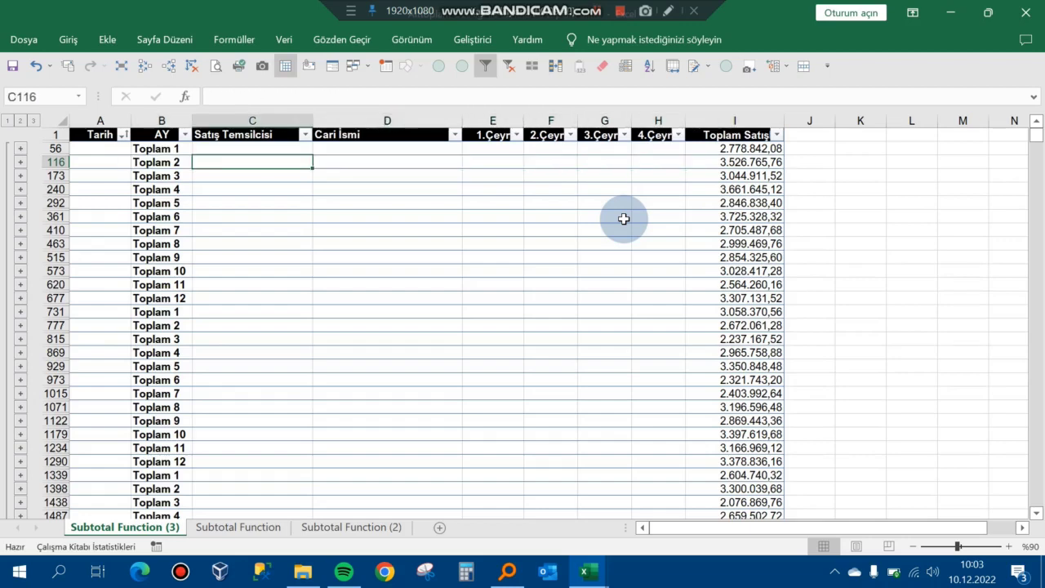
{"action": "key", "text": "Right"}
{"action": "key", "text": "Right"}
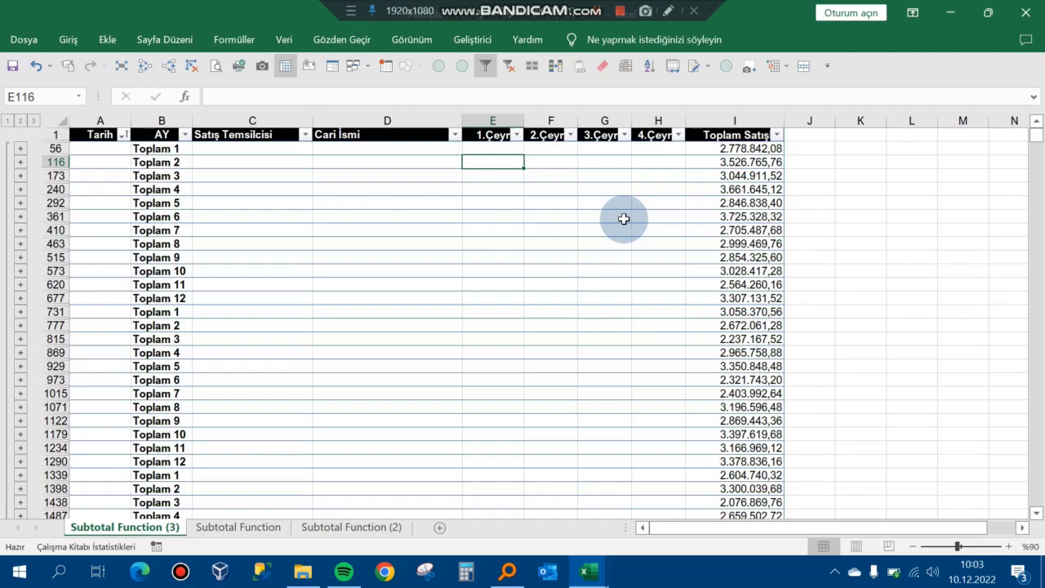
{"action": "key", "text": "Left"}
{"action": "key", "text": "Left"}
{"action": "key", "text": "Left"}
{"action": "key", "text": "Right"}
{"action": "key", "text": "Right"}
{"action": "key", "text": "Right"}
{"action": "key", "text": "Right"}
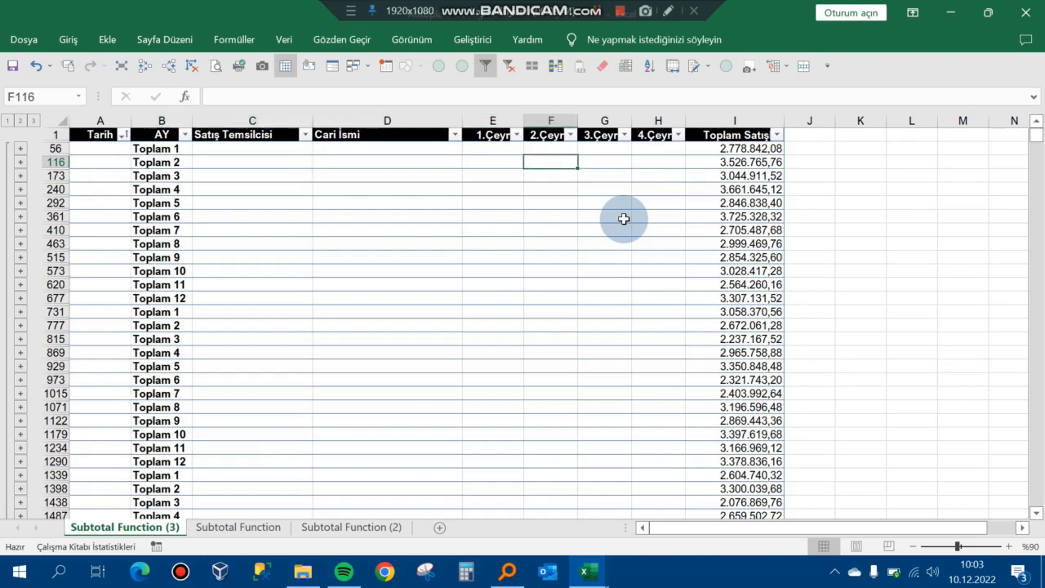